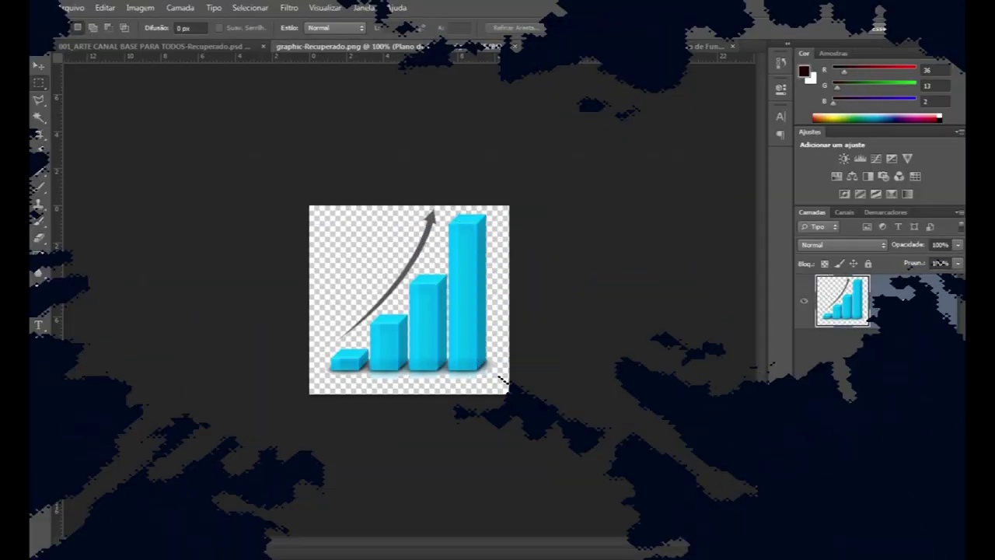
Close the vidIQ logo and bar-chart graphic documents, discarding changes in both
click(733, 45)
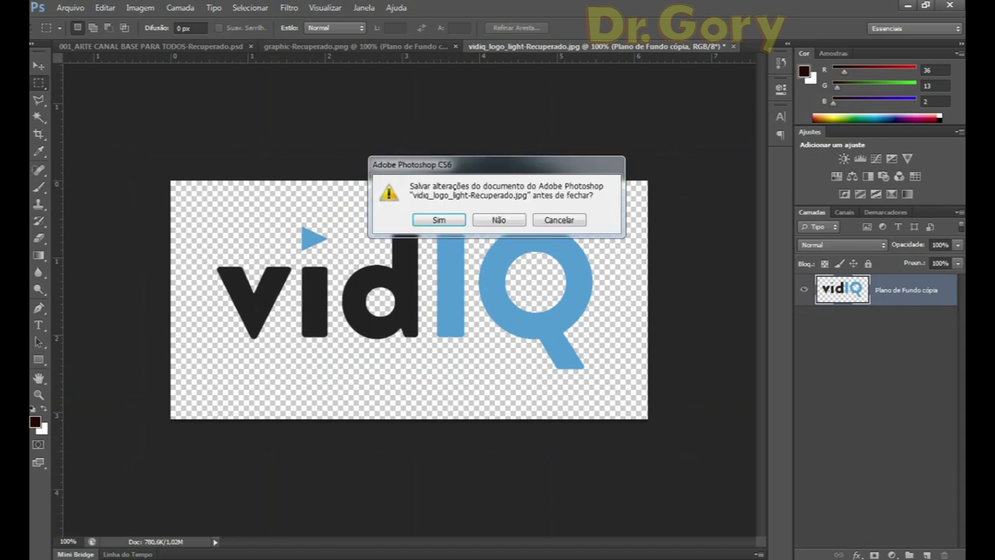
click(498, 220)
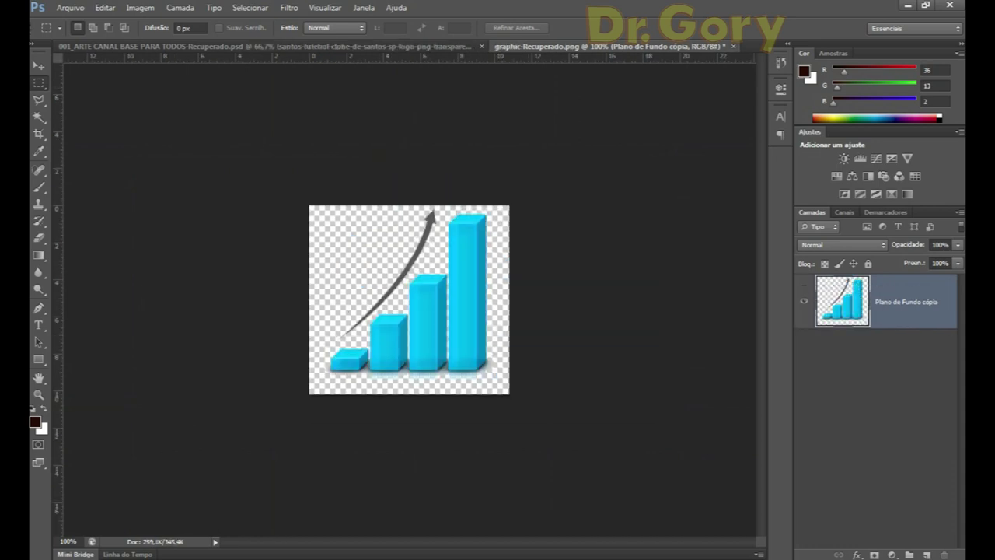
click(733, 46)
click(498, 220)
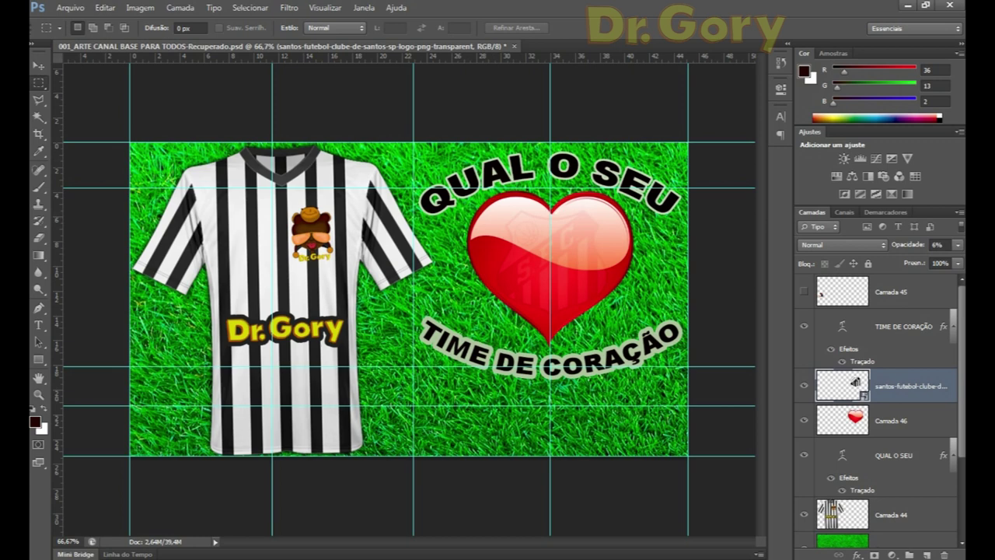
Delete the TIME DE CORAÇÃO and QUAL O SEU texts, the club logo and the striped shirt layer
click(902, 326)
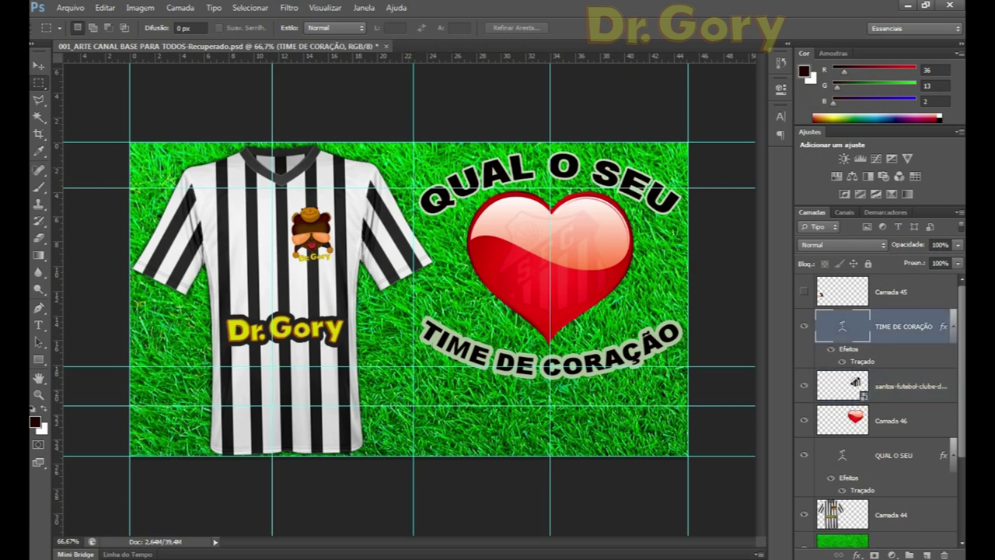
key(Delete)
key(Delete)
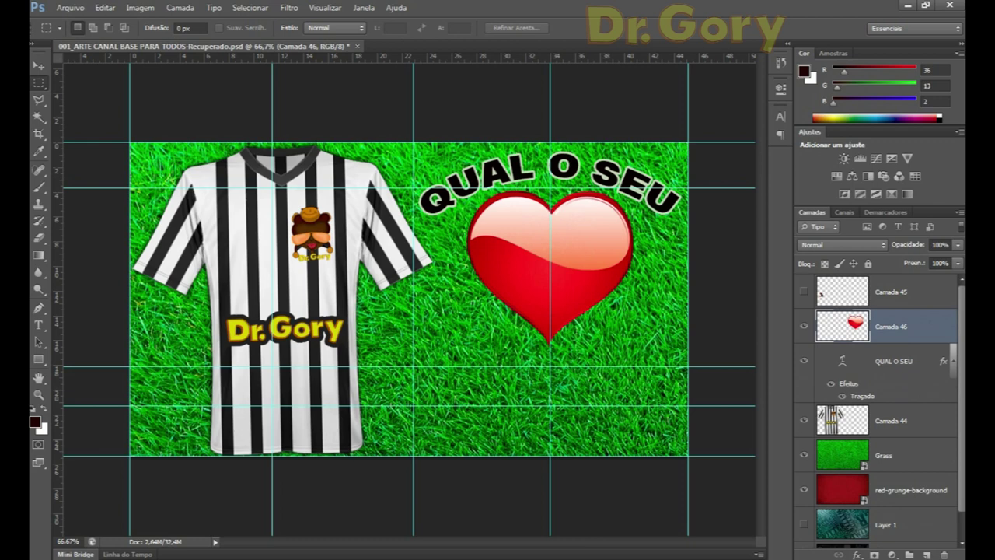
click(892, 361)
key(Delete)
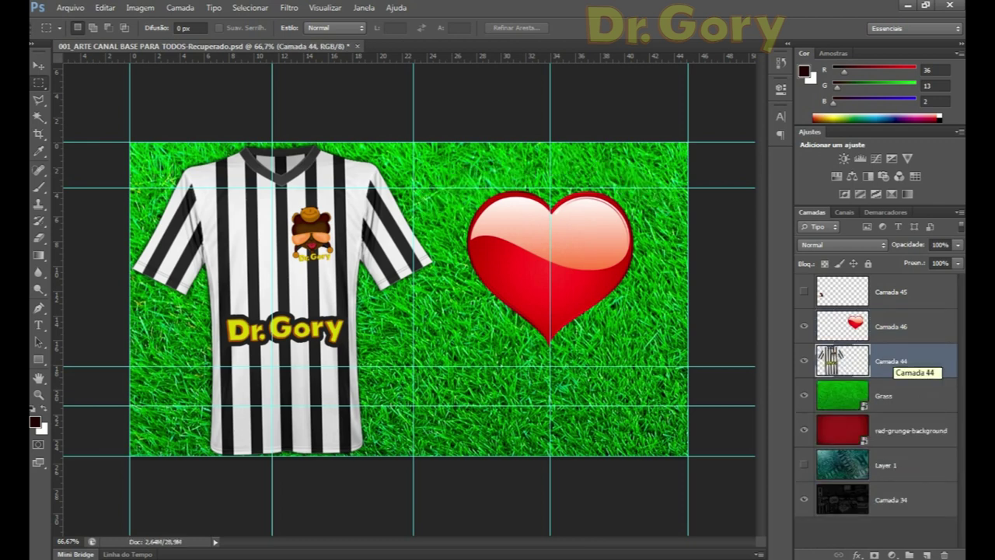
key(Delete)
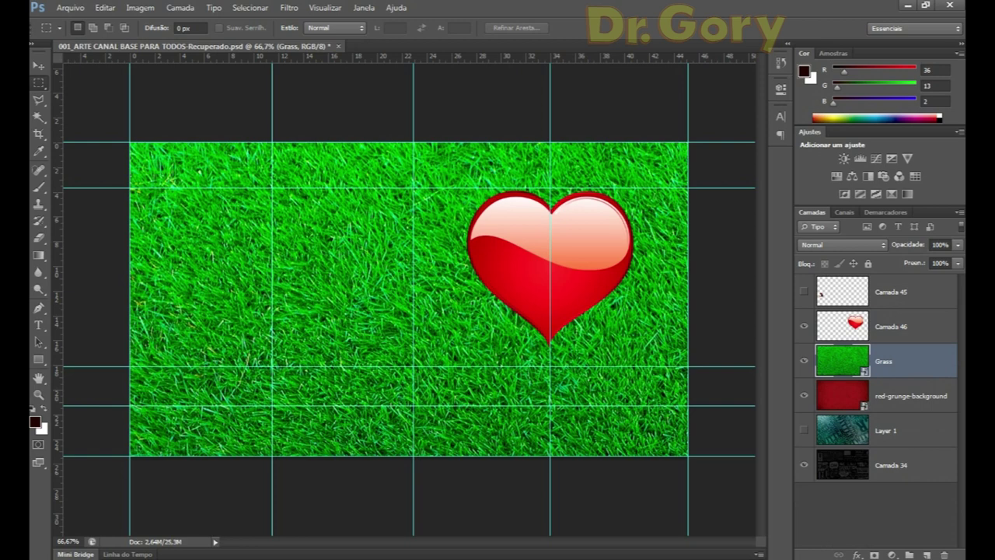
Hide the grass, red grunge, teal Twitter and heart layers, leaving Camada 34 and Camada 45 visible
click(804, 361)
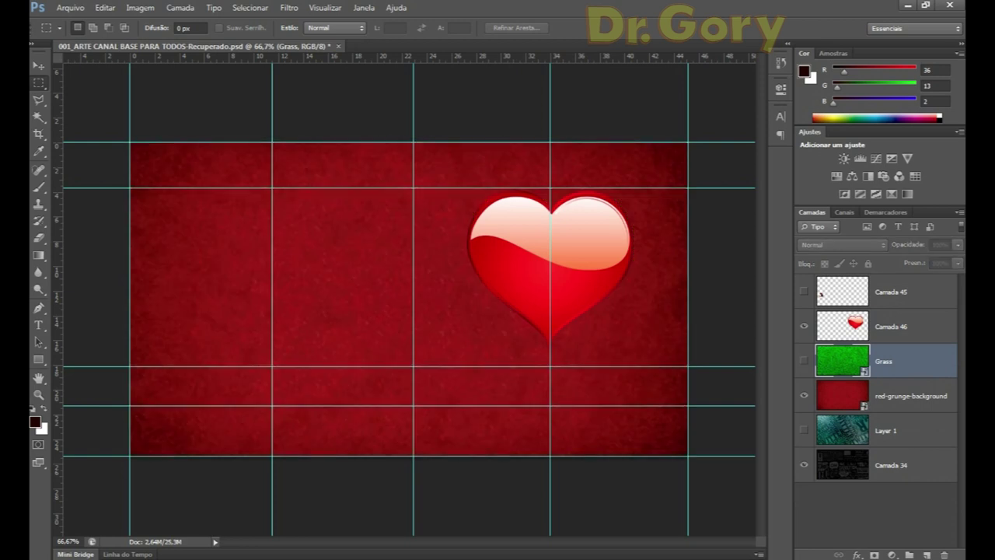
click(803, 430)
click(804, 395)
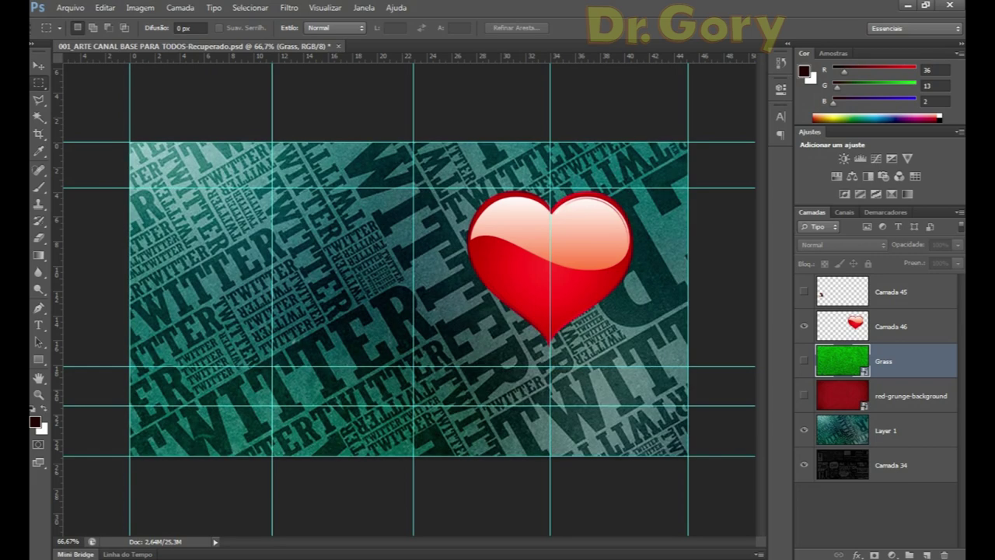
click(804, 464)
click(804, 464)
click(804, 430)
click(803, 325)
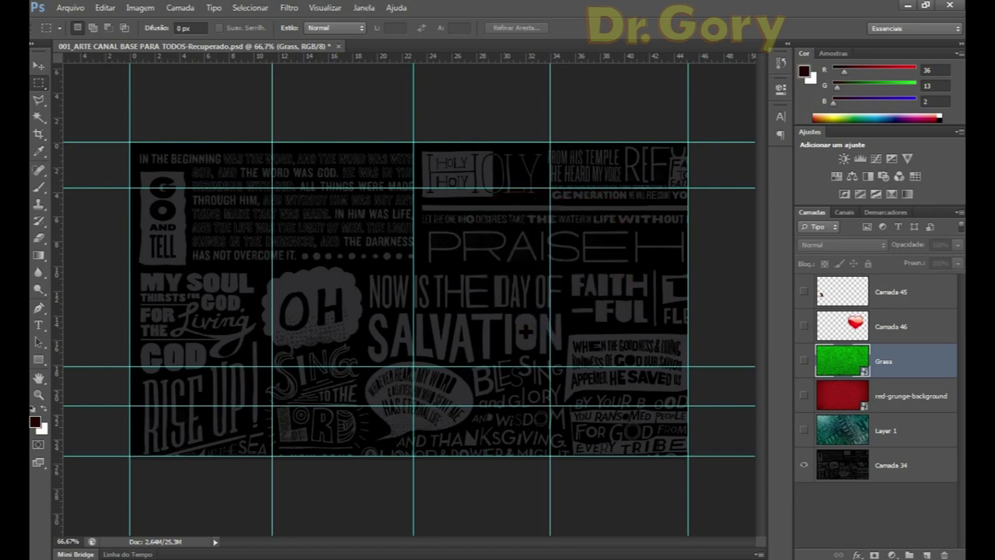
click(891, 292)
click(804, 291)
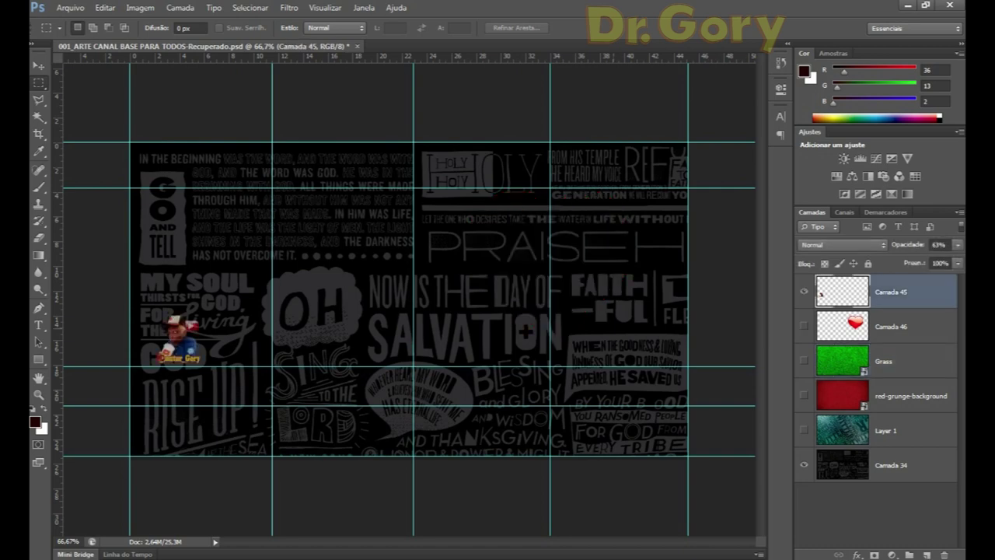
key(ctrl+t)
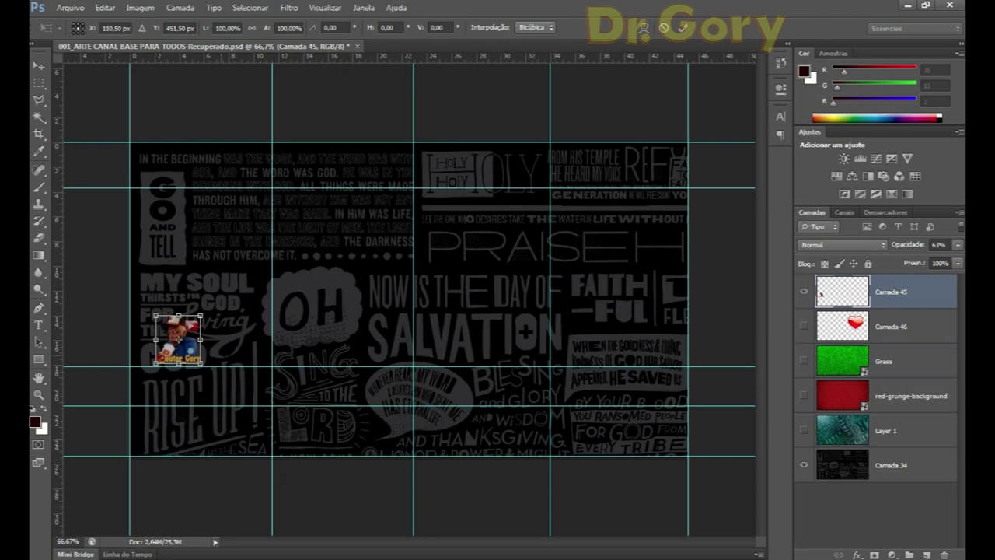
Scale the Camada 45 photo to about 270%, move it right, then hide it
drag(201, 316, 277, 234)
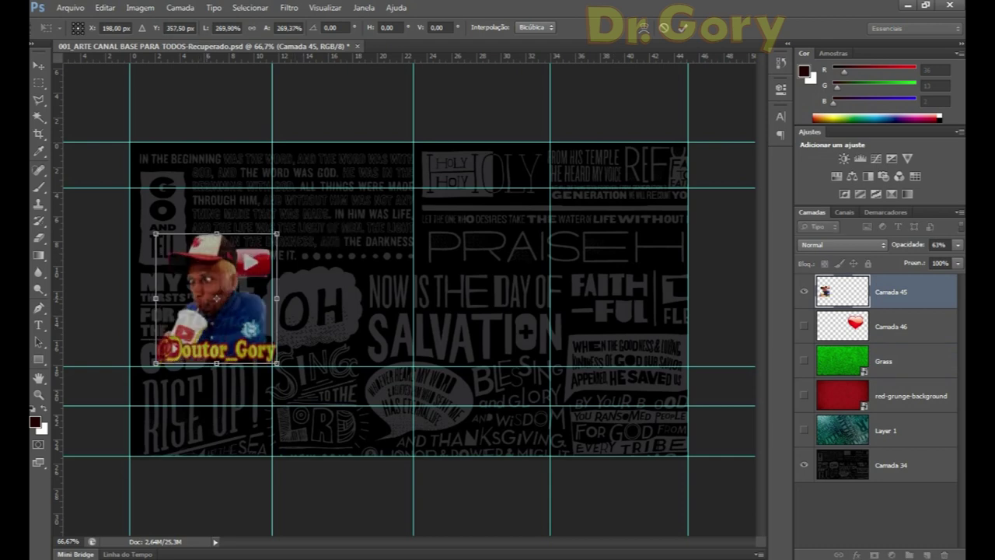
drag(216, 298, 618, 296)
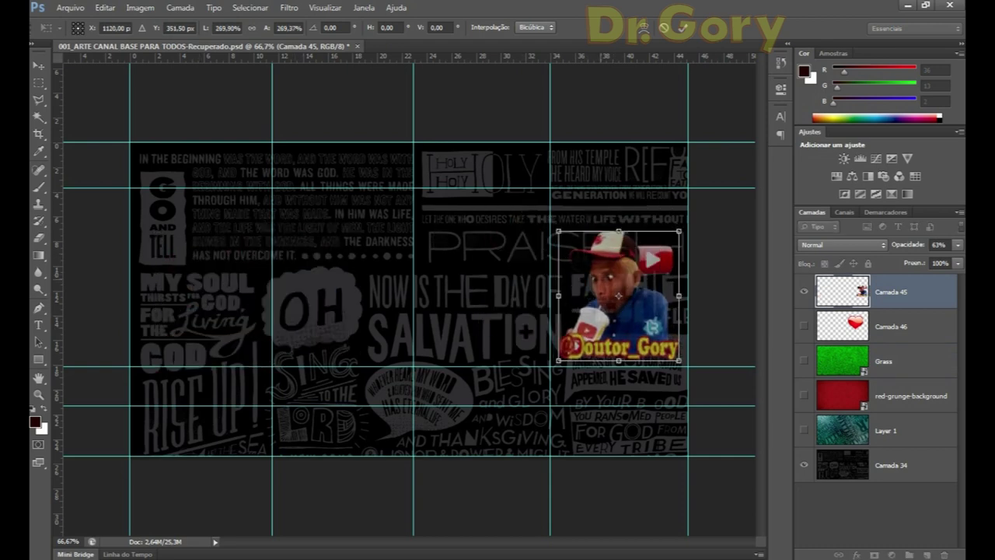
key(Return)
click(803, 292)
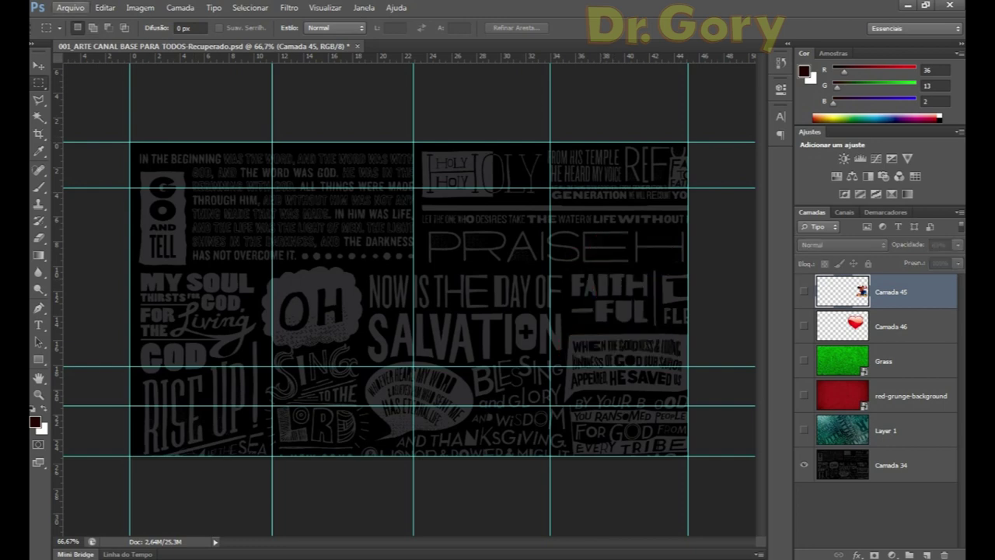
In the Open dialog, browse to the phone's Card > DCIM > Camera folder
click(70, 8)
click(77, 34)
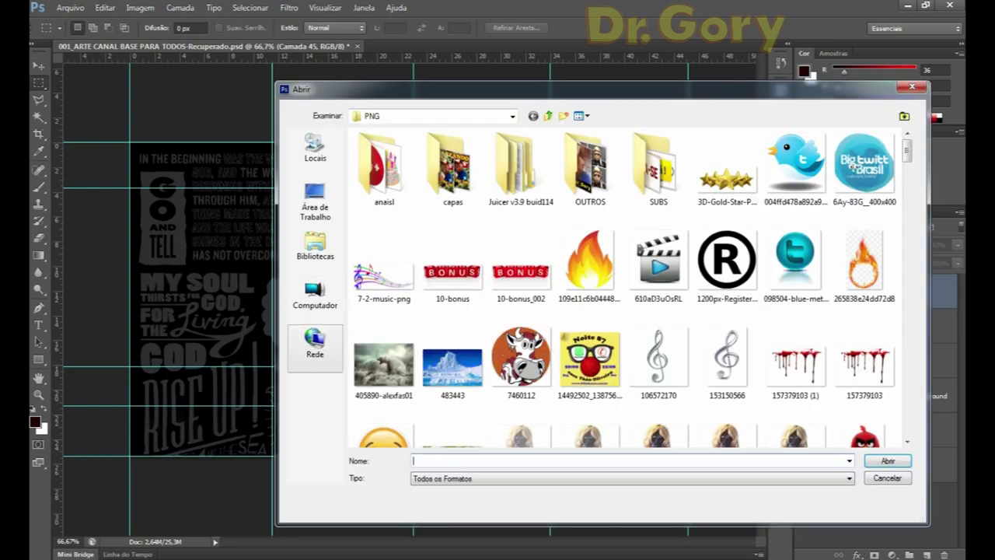
click(315, 296)
double_click(389, 319)
double_click(400, 147)
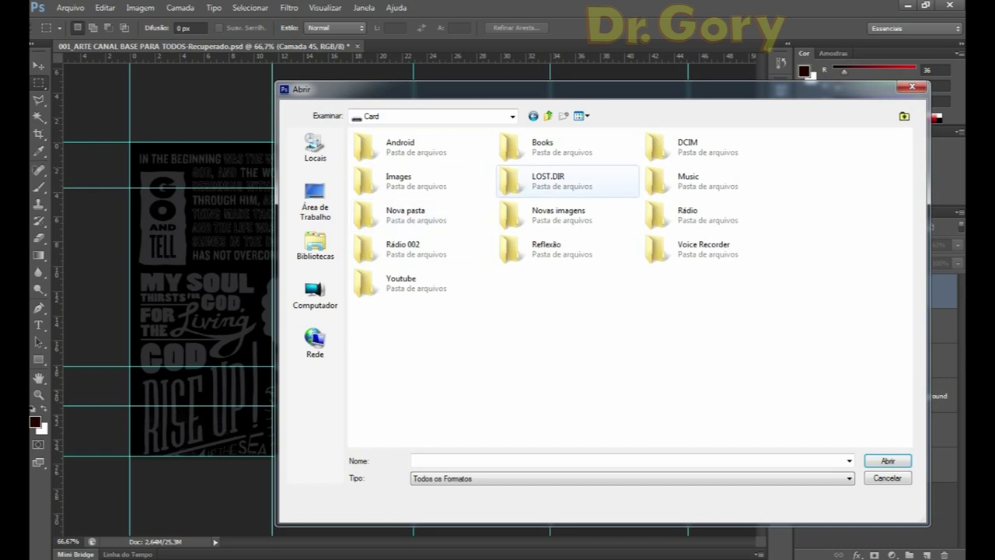
double_click(687, 147)
double_click(420, 147)
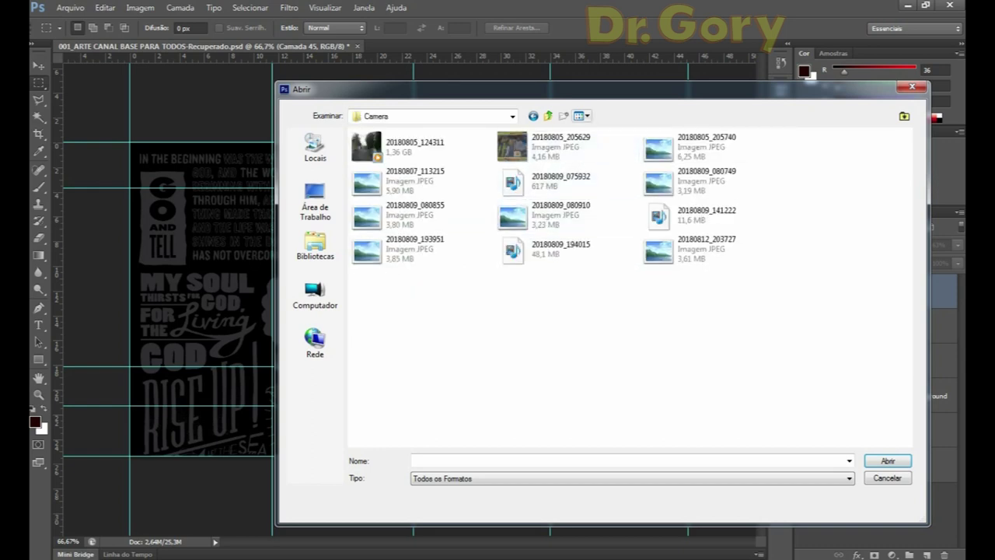
Switch to List view, select the two newest camera photos, and go to the Desktop
click(585, 116)
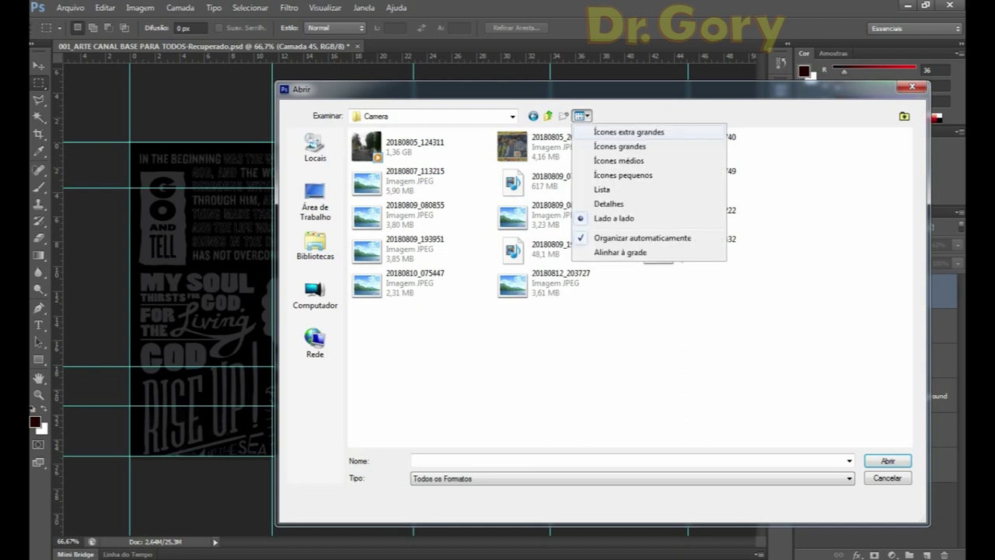
click(605, 189)
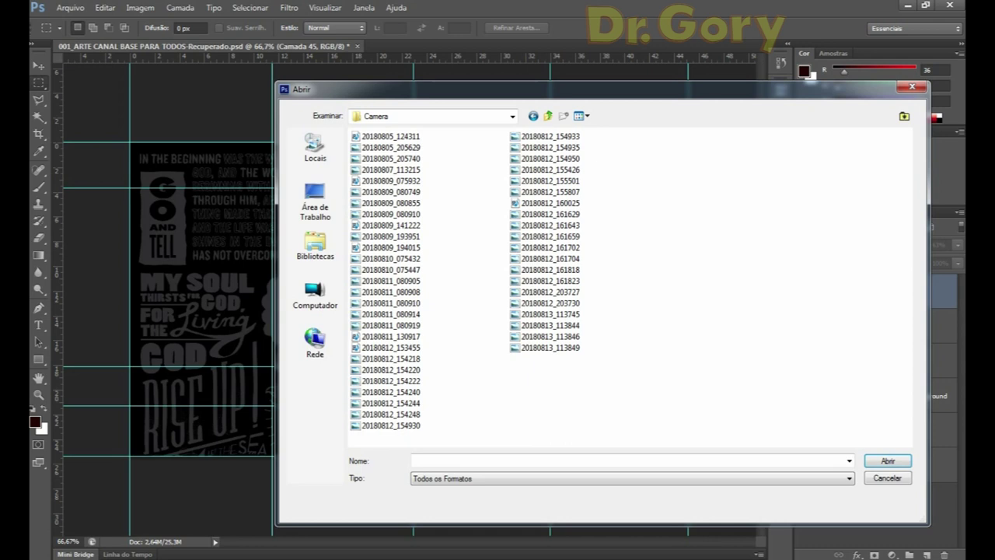
click(550, 347)
mouse_move(600, 373)
mouse_down()
mouse_move(562, 356)
mouse_move(548, 333)
mouse_up()
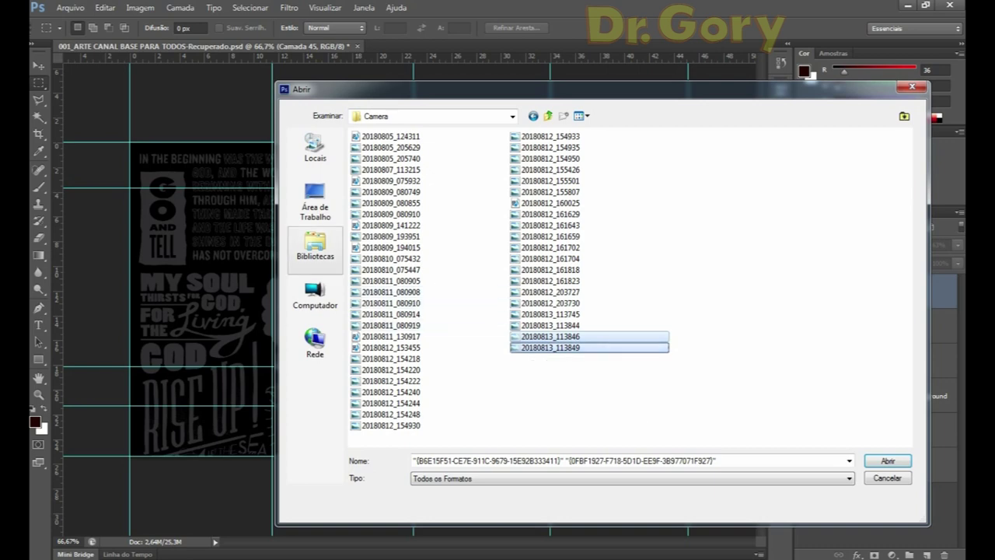
click(315, 204)
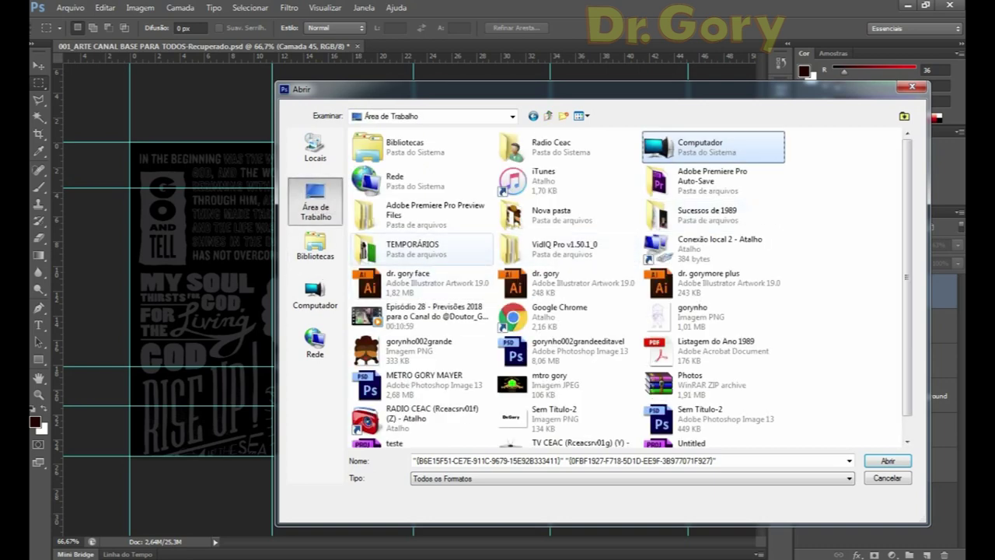
Paste the copied camera photos into the desktop TEMPORÁRIOS folder
double_click(408, 246)
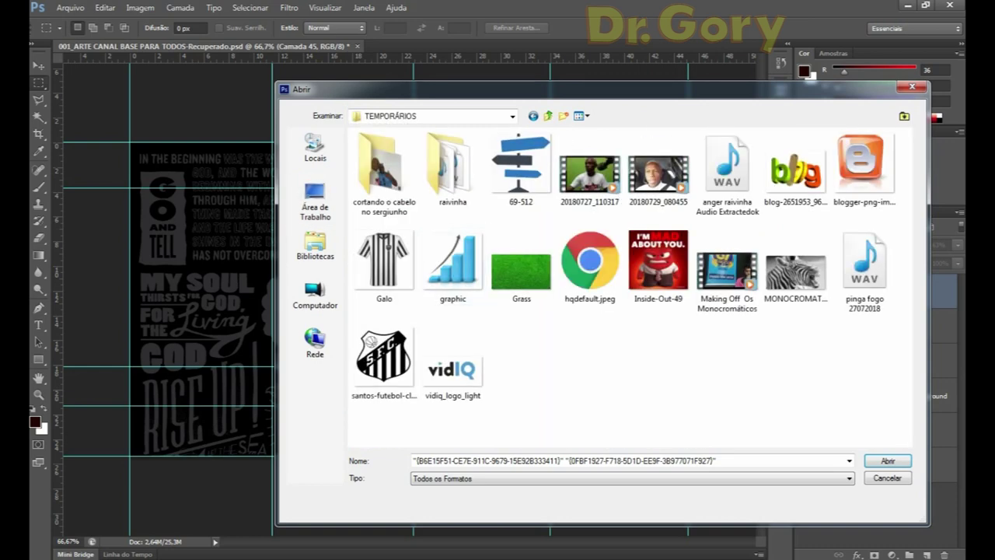
right_click(657, 362)
click(695, 433)
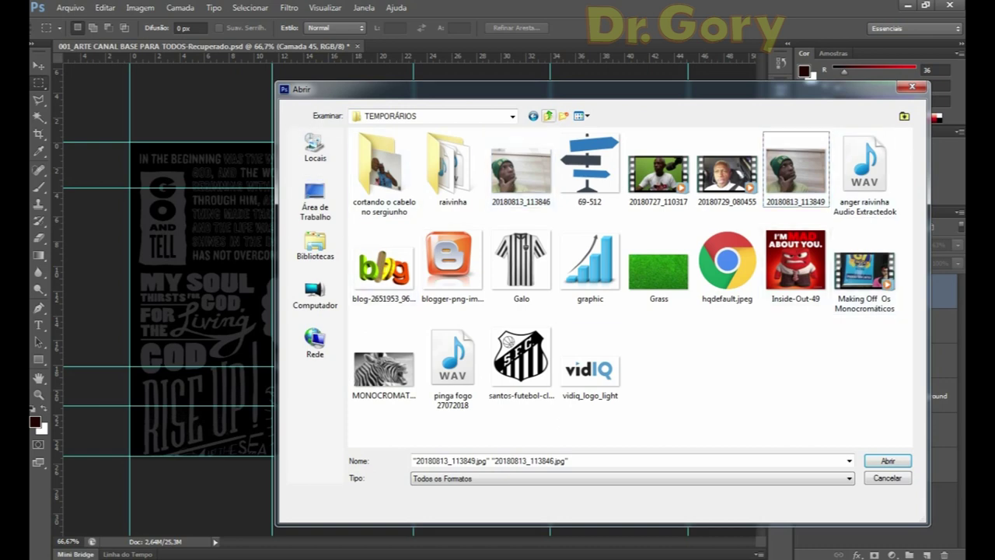
Return to the phone's Camera folder and select photos 20180813_113745, 20180813_113844 and 20180812_203730
click(547, 116)
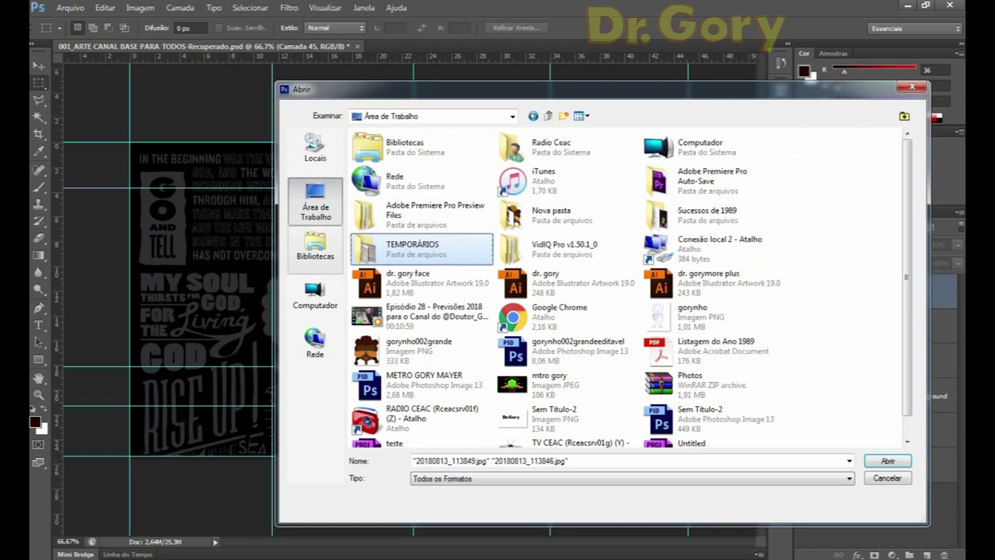
click(315, 296)
double_click(389, 257)
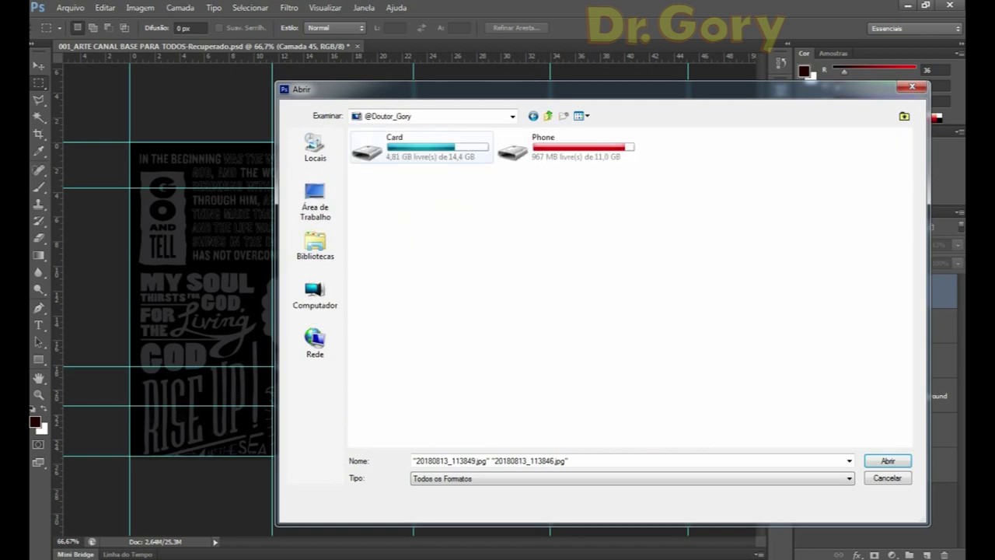
double_click(420, 147)
double_click(687, 147)
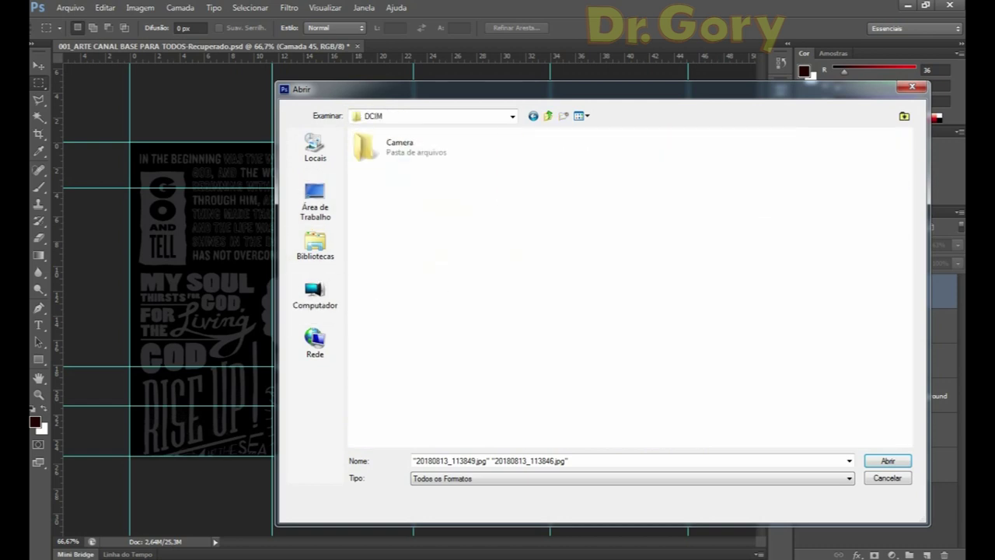
double_click(397, 147)
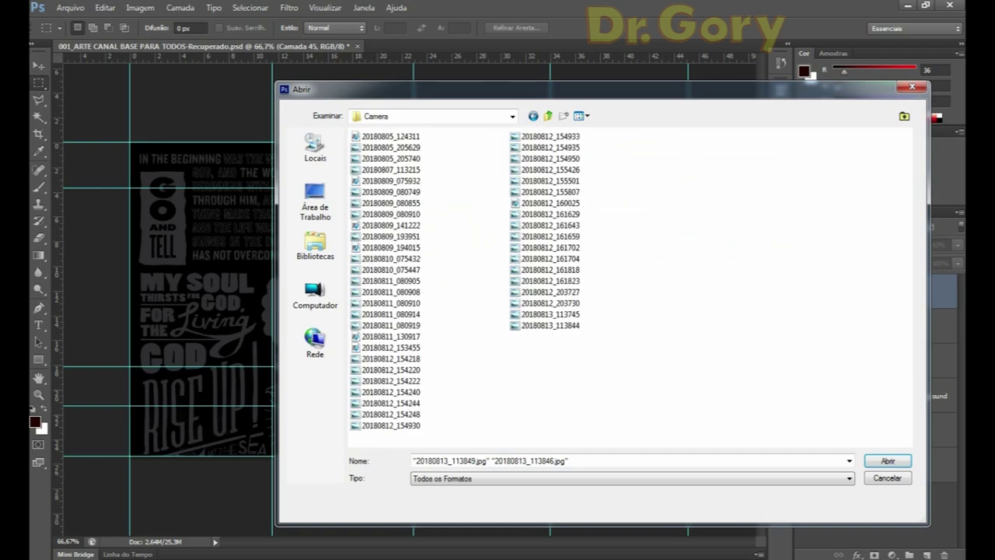
shift+click(554, 325)
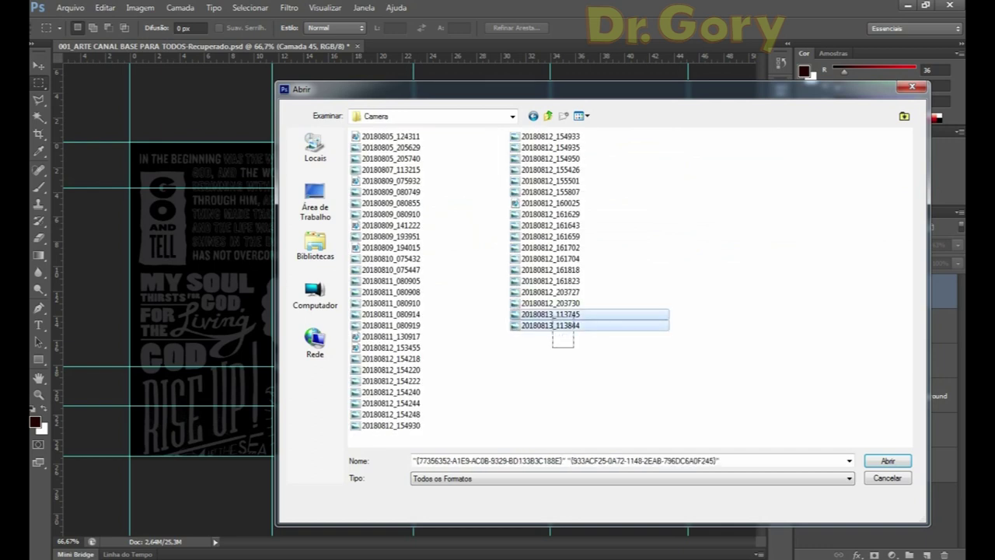
ctrl+click(554, 303)
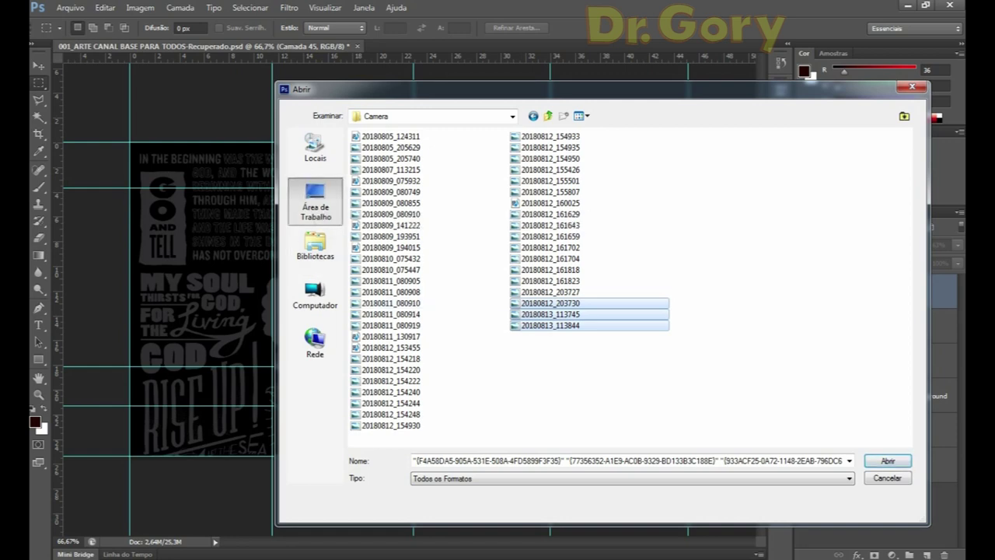
Paste those selected photos into the TEMPORÁRIOS folder as well
click(315, 204)
double_click(420, 247)
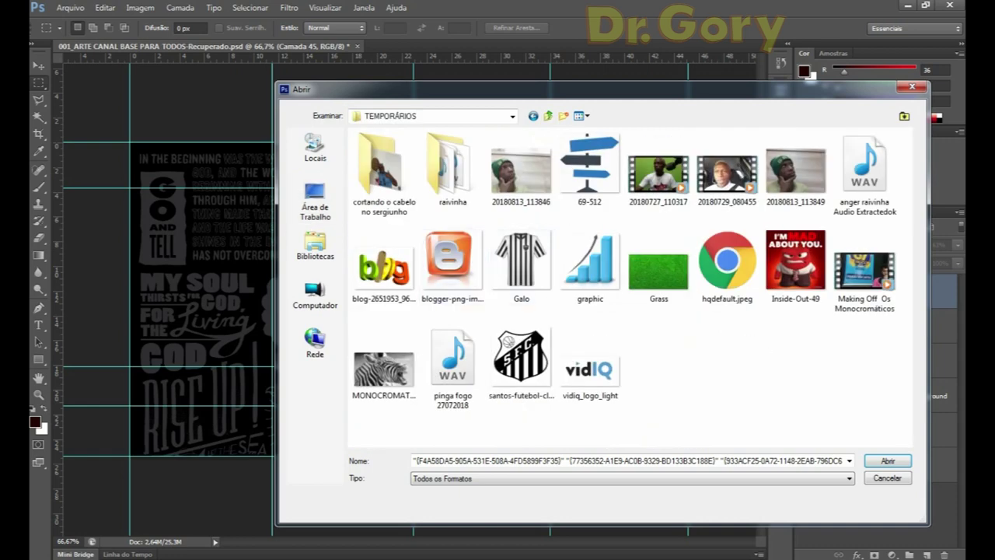
right_click(721, 350)
click(750, 424)
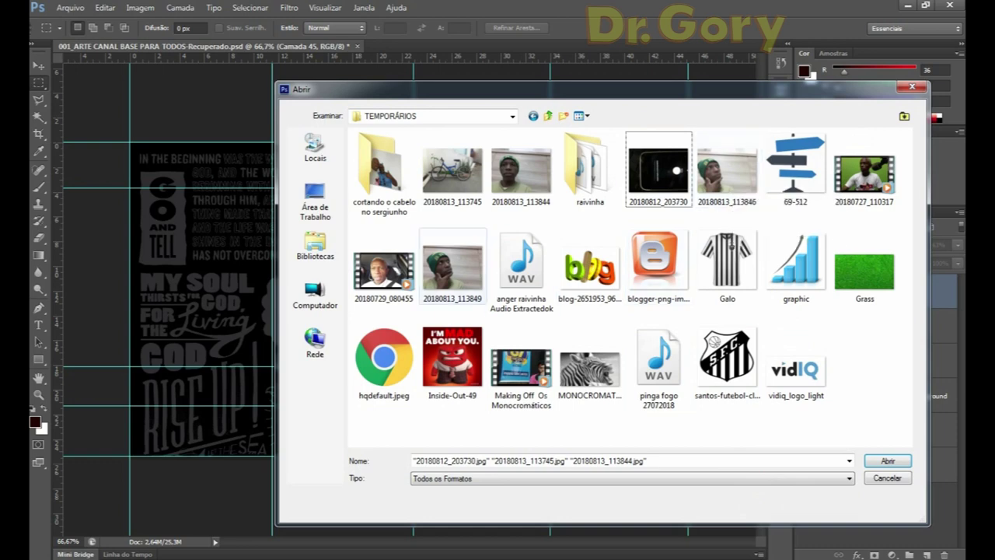
Open 20180813_113849, 20180813_113846 and the bike photo 20180813_113745 from TEMPORÁRIOS
click(452, 265)
ctrl+click(727, 167)
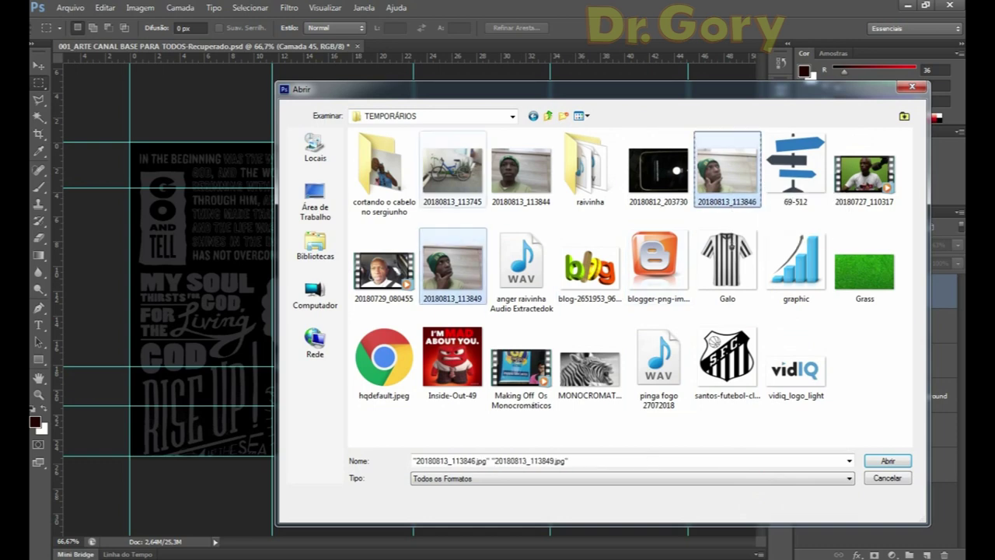
ctrl+click(452, 167)
key(Return)
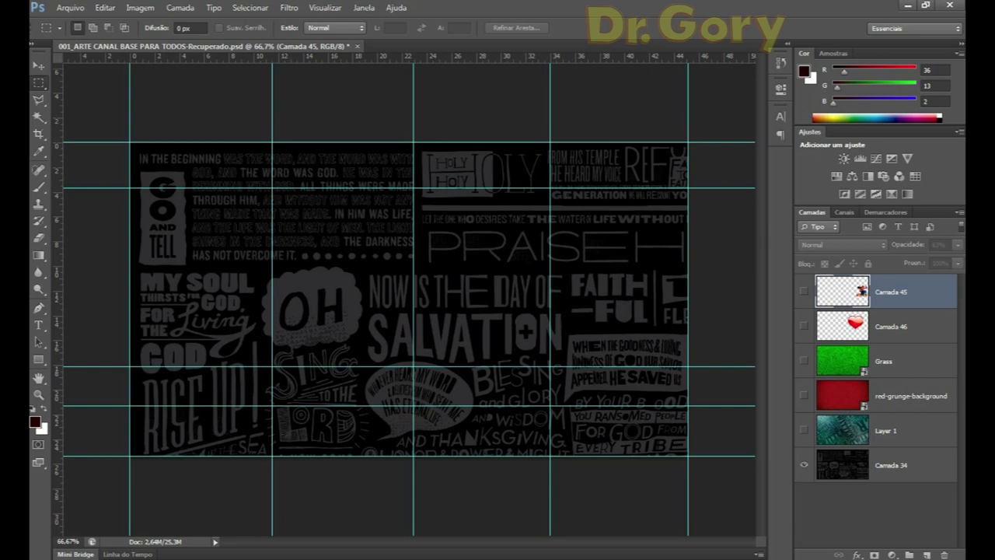
Accept the three colour profile notices and close photo 20180813_113846
key(Return)
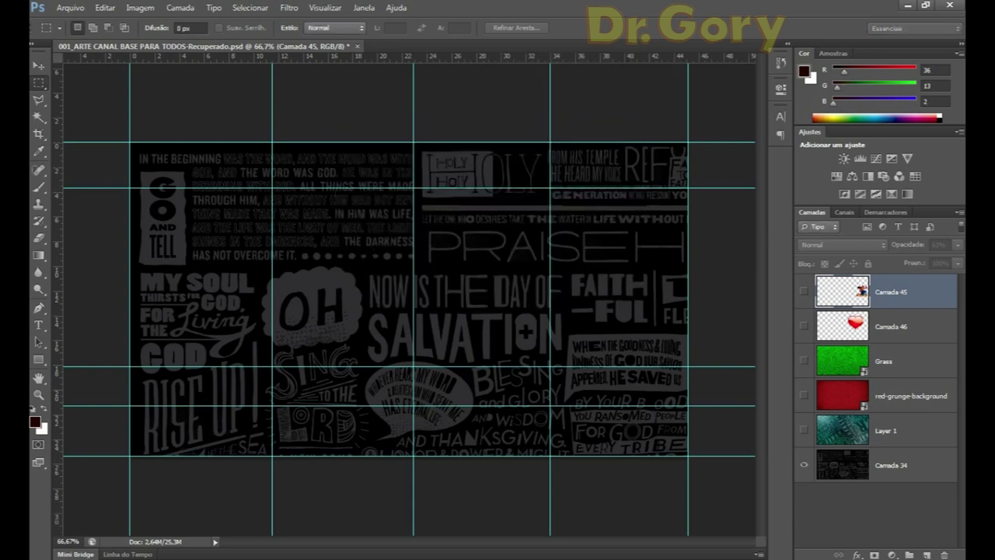
key(Return)
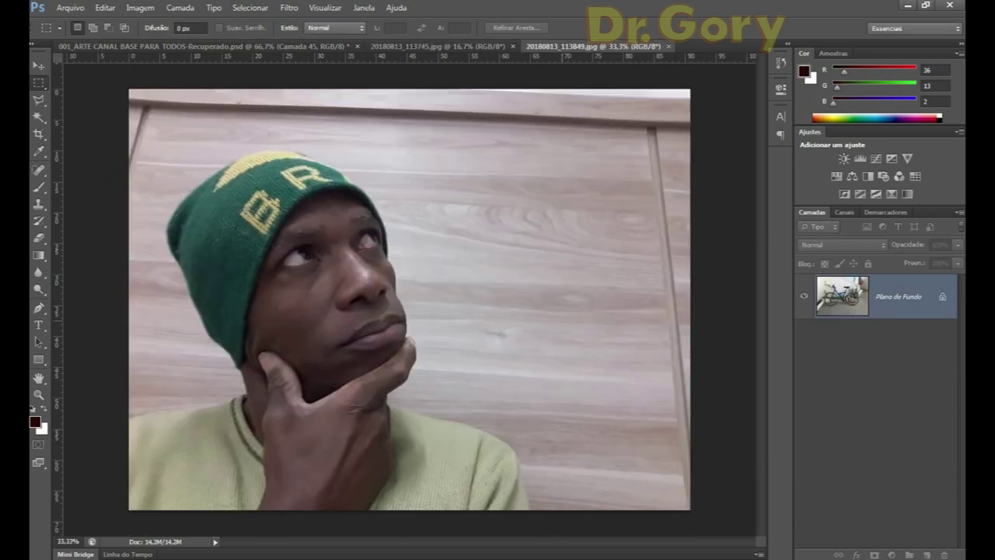
key(Return)
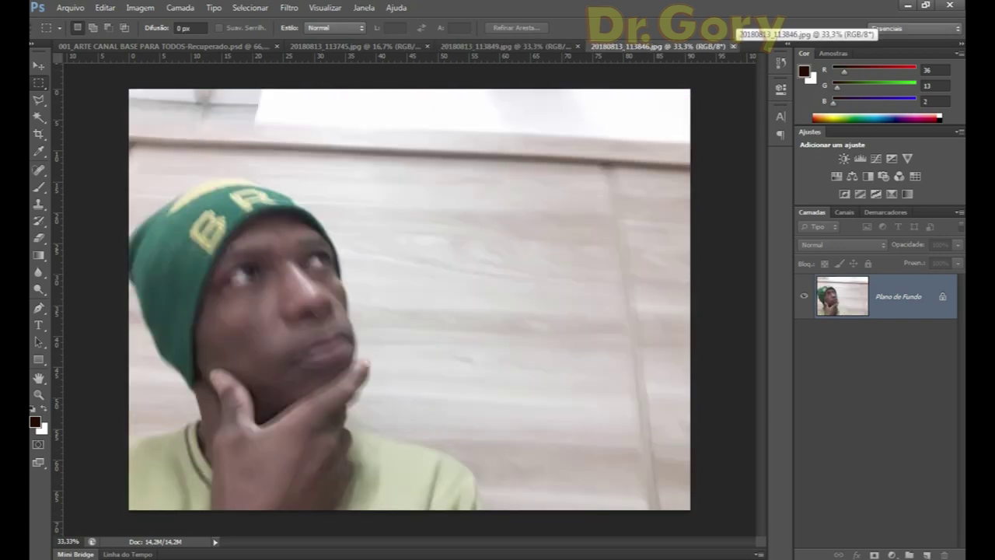
click(731, 46)
Replace the locked Plano de Fundo with an unlocked copy in both the man and bike photos
mouse_move(841, 296)
mouse_down()
mouse_move(842, 536)
mouse_move(926, 555)
mouse_up()
drag(842, 358, 943, 555)
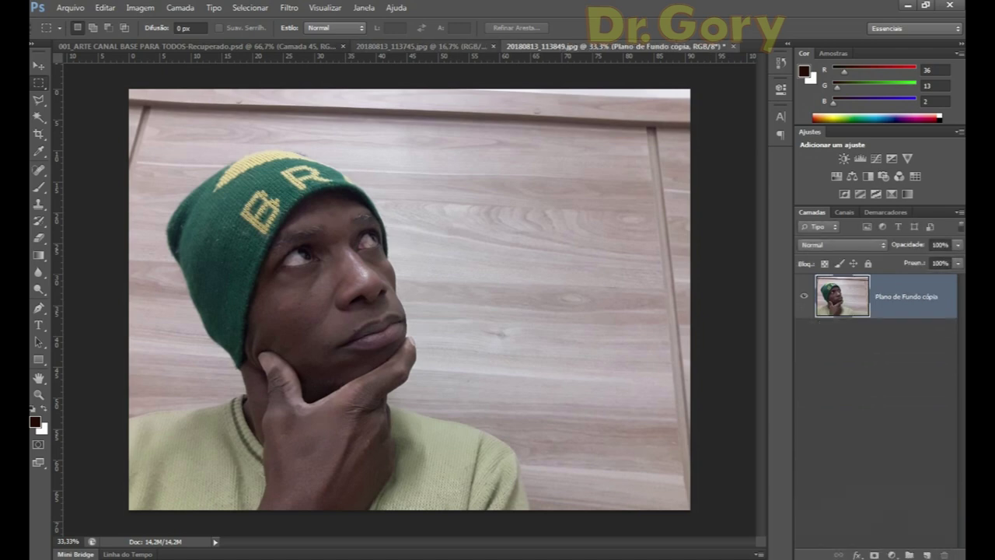
click(420, 46)
mouse_move(842, 297)
mouse_down()
mouse_move(842, 536)
mouse_move(927, 555)
mouse_up()
mouse_move(842, 341)
mouse_down()
mouse_move(842, 531)
mouse_move(944, 555)
mouse_up()
With the Polygonal Lasso, start outlining the bike around the seat and down the frame
key(e)
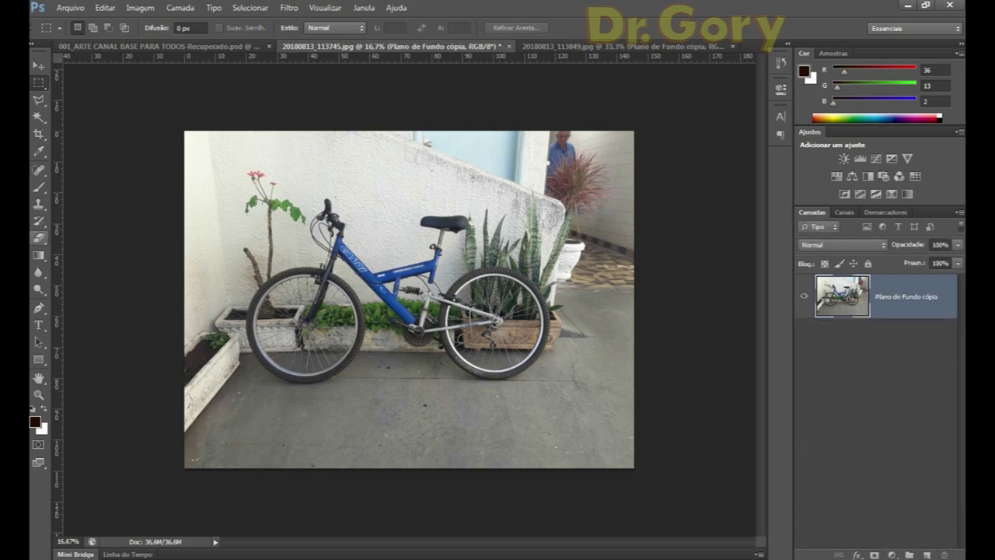
key(l)
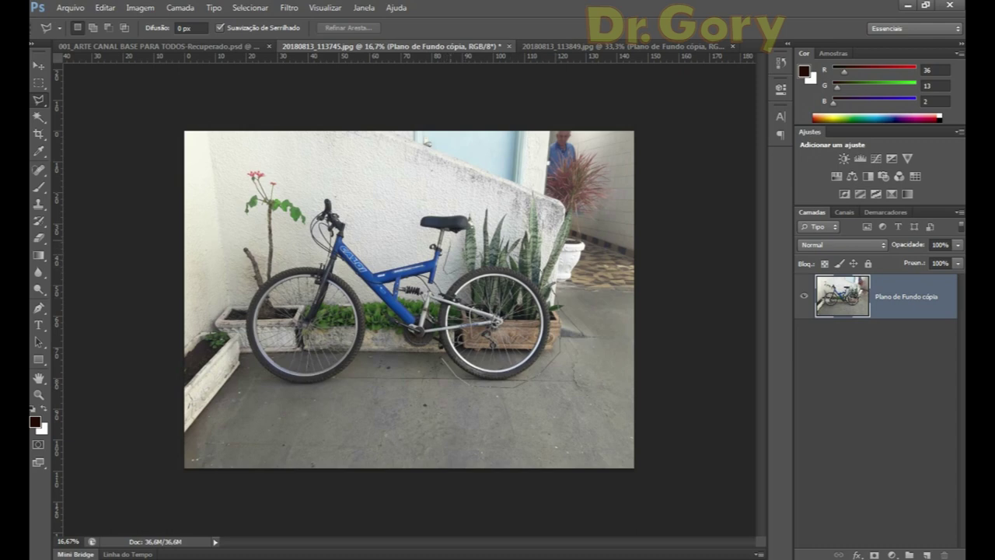
click(476, 232)
click(472, 216)
click(457, 206)
click(436, 208)
click(410, 224)
click(371, 261)
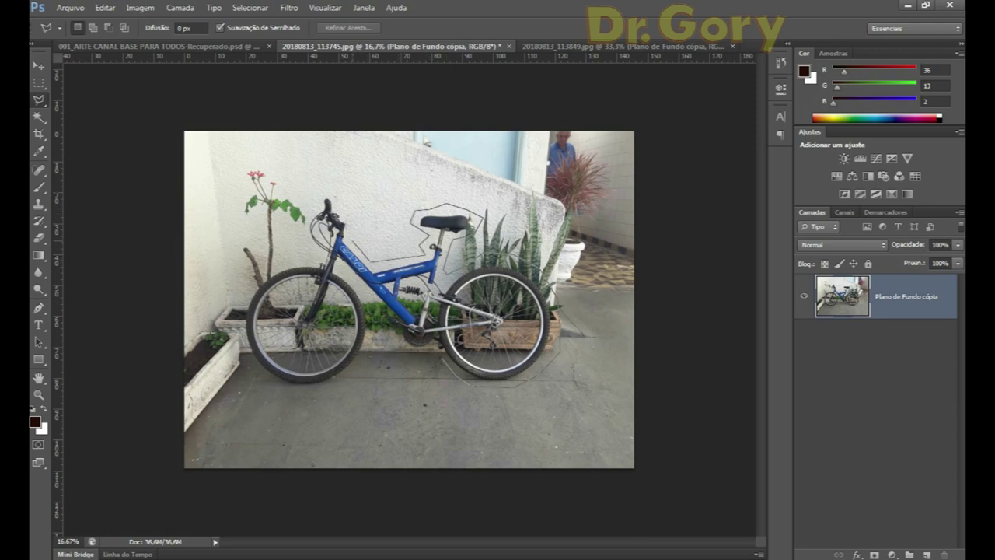
Continue the lasso around the handlebars, rear wheel and ground, closing the selection
click(333, 191)
click(314, 185)
click(298, 242)
click(269, 385)
click(316, 396)
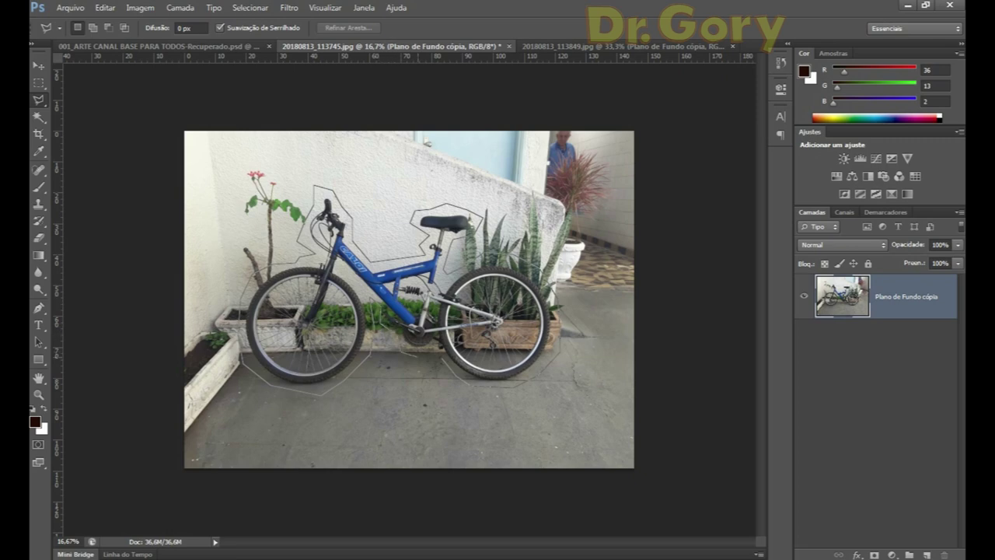
double_click(425, 353)
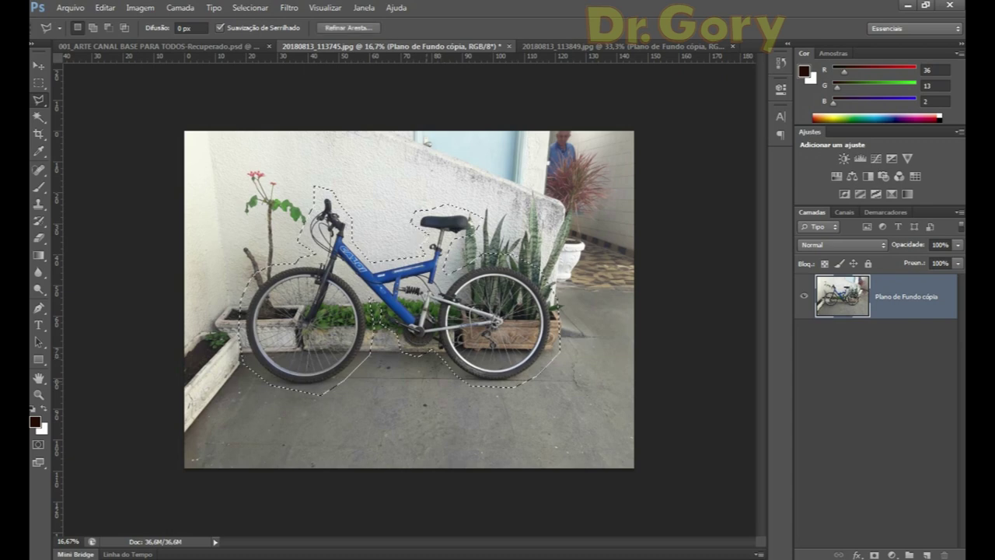
click(105, 8)
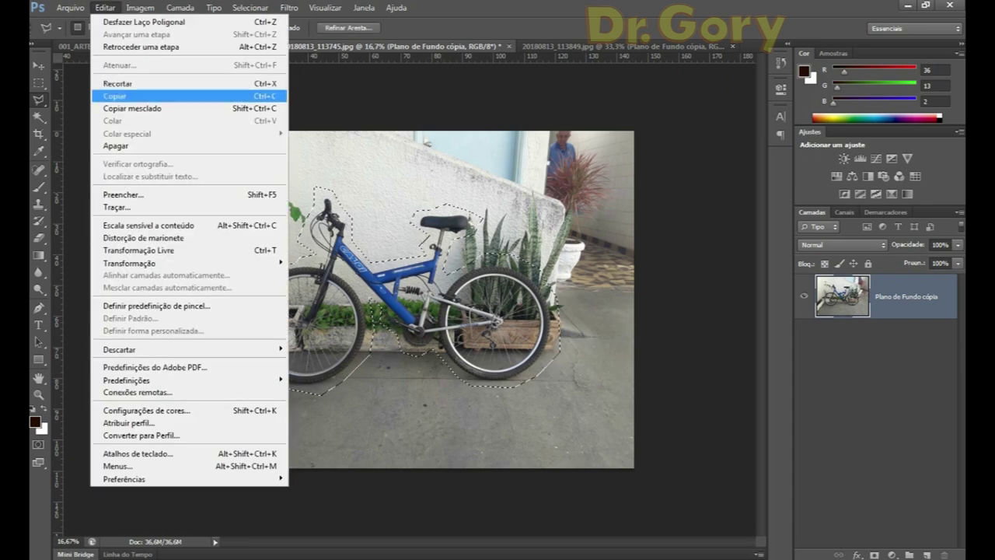
Copy the lassoed bike and paste it into the 001_ARTE channel art as Camada 47
click(117, 96)
click(124, 46)
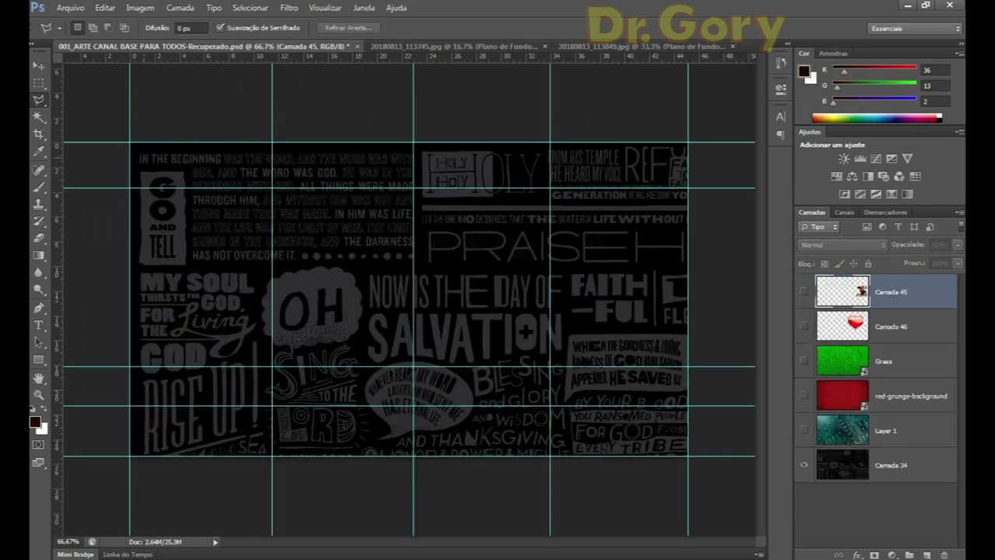
click(70, 8)
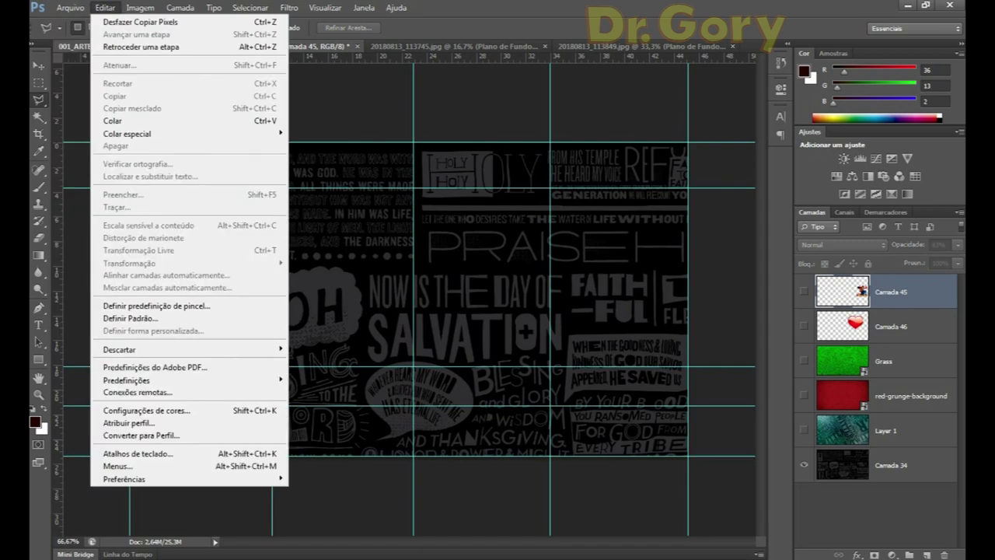
click(113, 121)
click(536, 280)
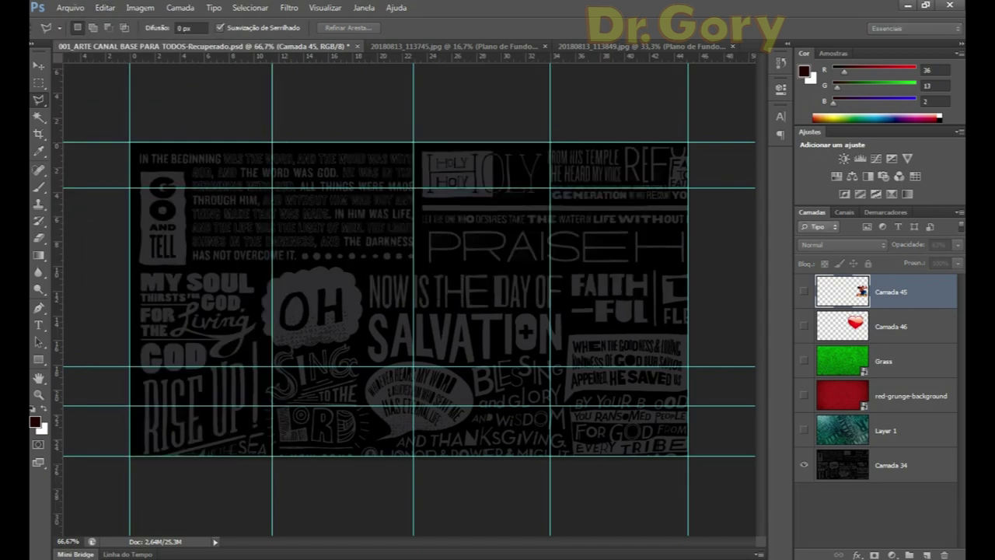
key(ctrl+t)
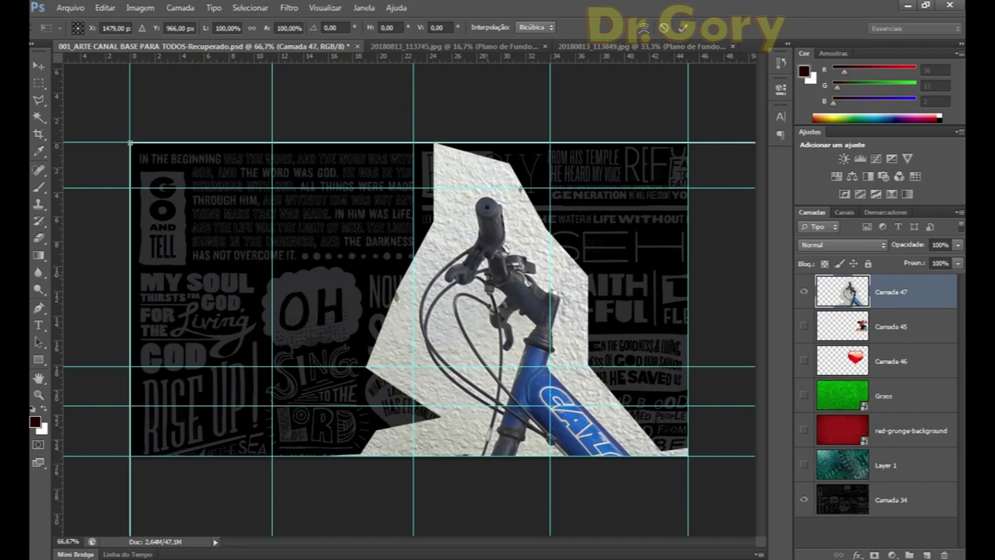
Scale the bike to about 24%, centre it, and show the red grunge background
mouse_move(130, 143)
mouse_down()
mouse_move(467, 363)
mouse_move(81, 113)
mouse_move(475, 368)
mouse_up()
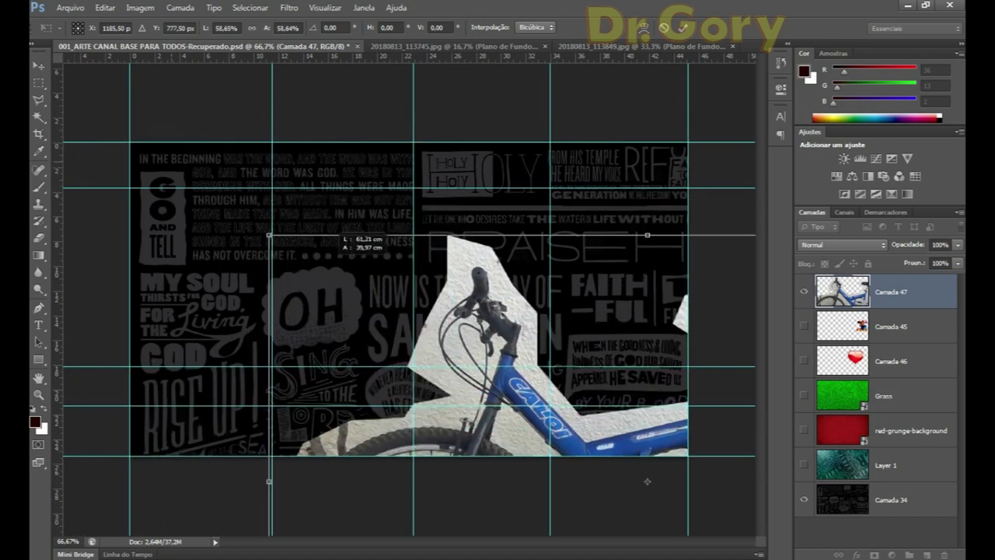
drag(467, 349, 397, 295)
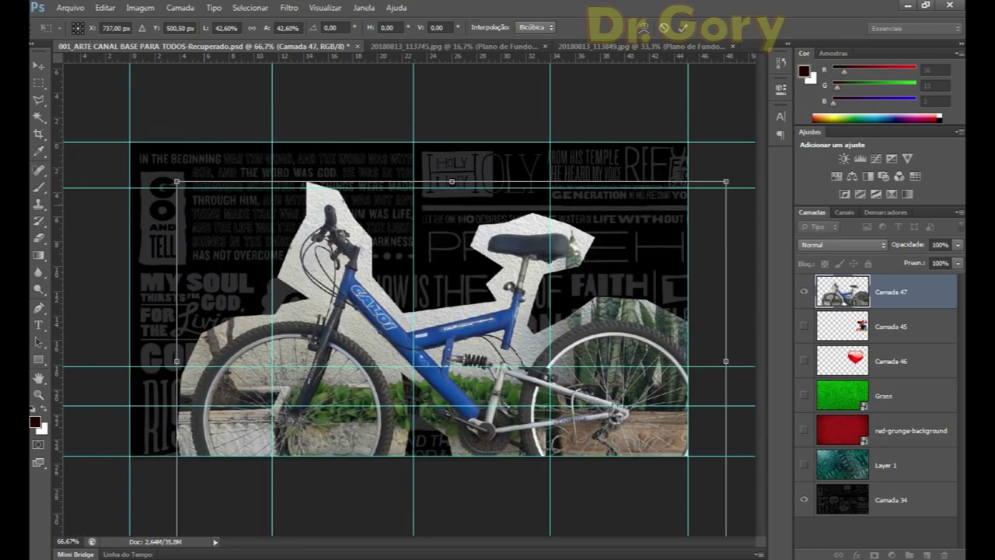
mouse_move(178, 182)
mouse_down()
mouse_move(451, 360)
mouse_move(336, 212)
mouse_up()
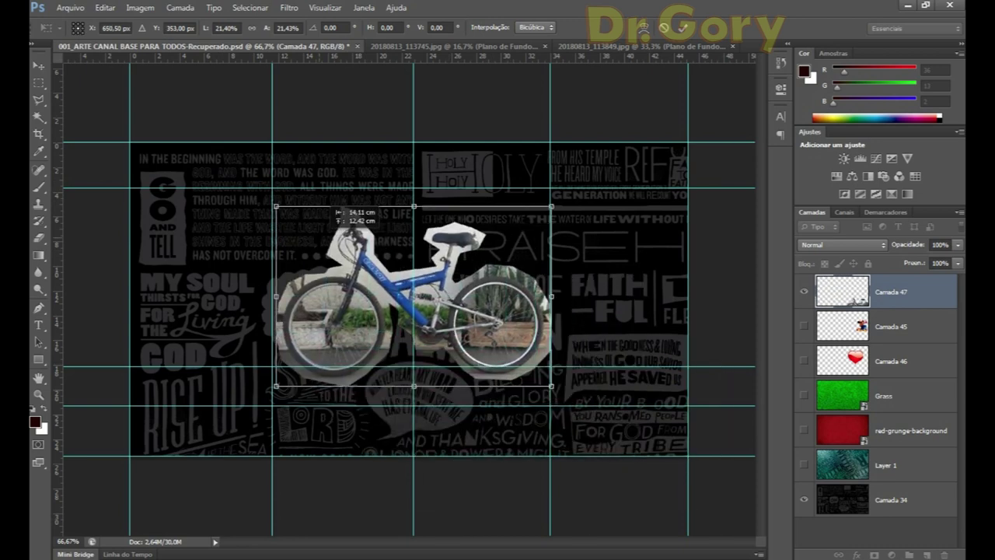
drag(276, 206, 230, 189)
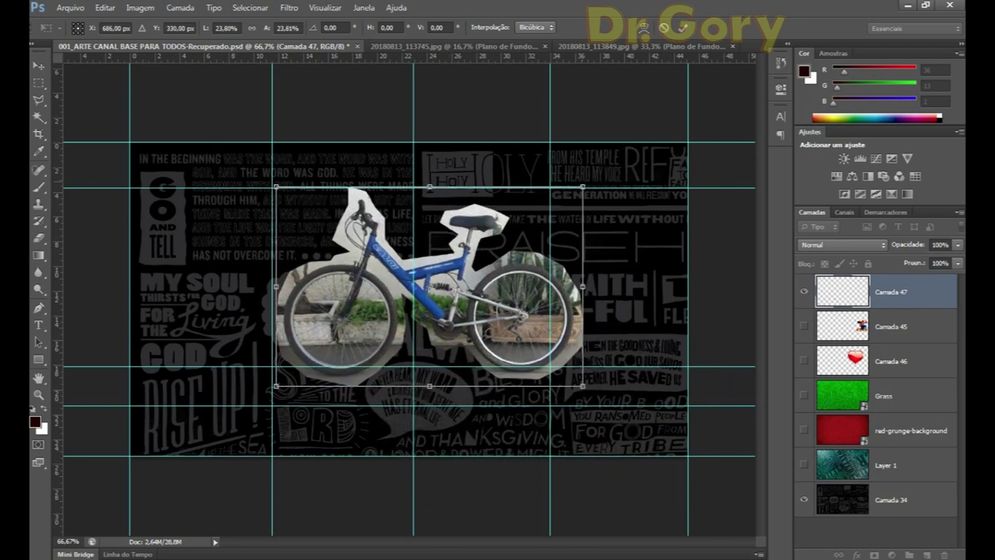
key(Return)
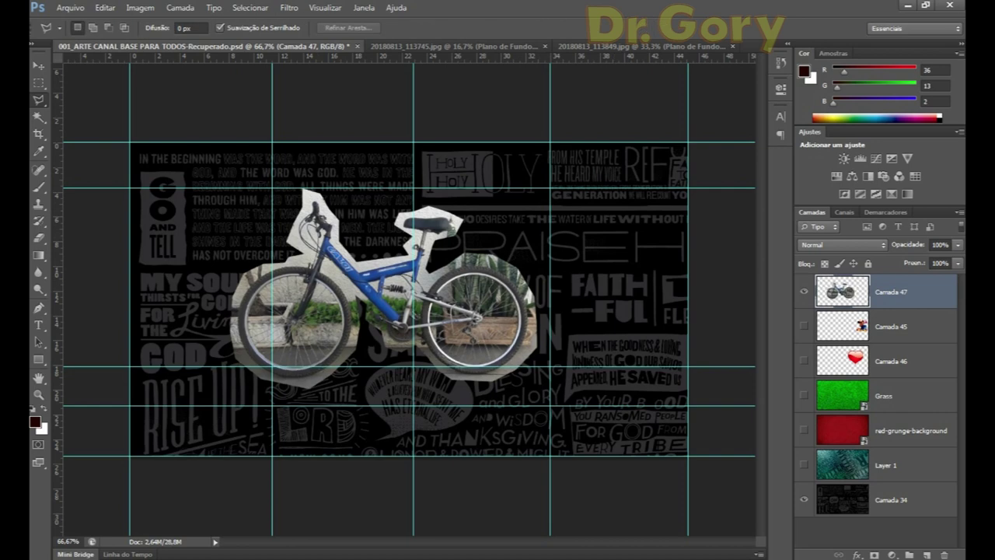
click(804, 430)
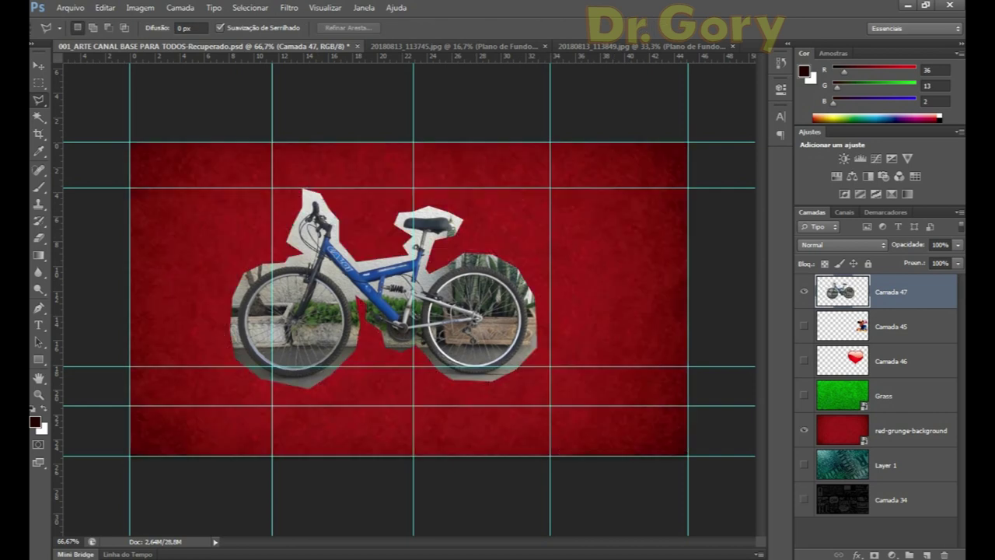
Add an about 11 px light pink (f1d7d7) stroke effect to the bike layer
click(858, 555)
click(863, 429)
click(632, 270)
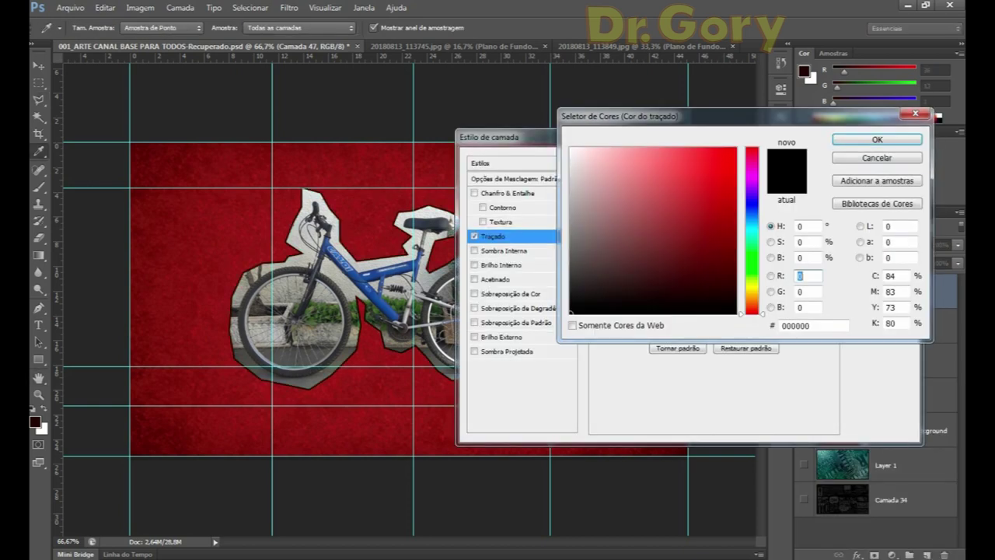
click(586, 156)
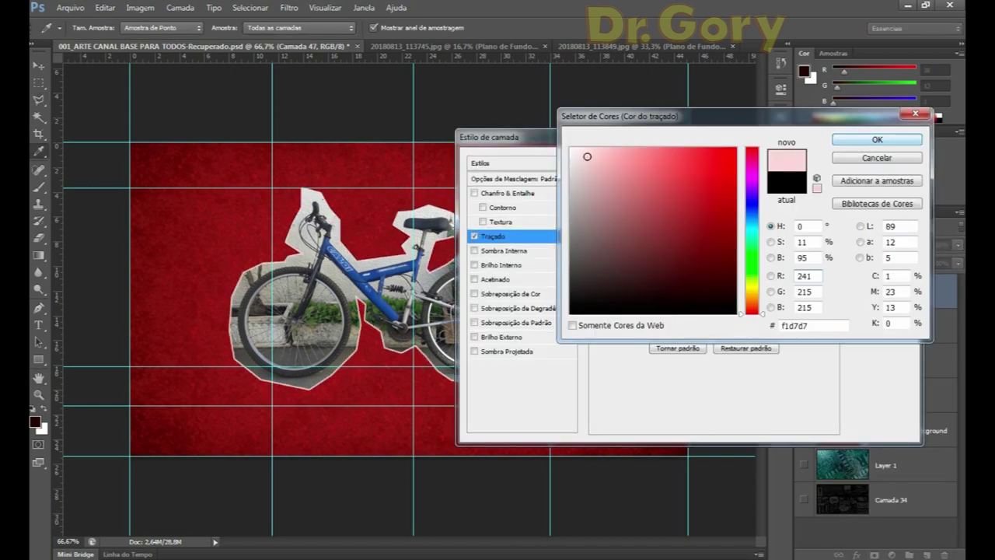
key(Return)
key(Up)
key(Up)
key(Up)
key(Up)
key(Up)
key(Up)
key(Up)
key(Up)
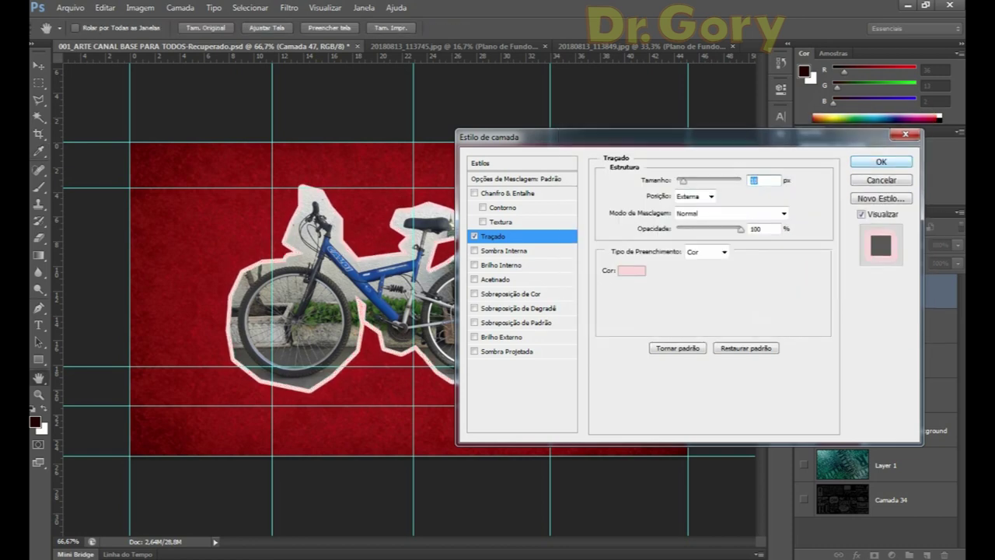
key(Return)
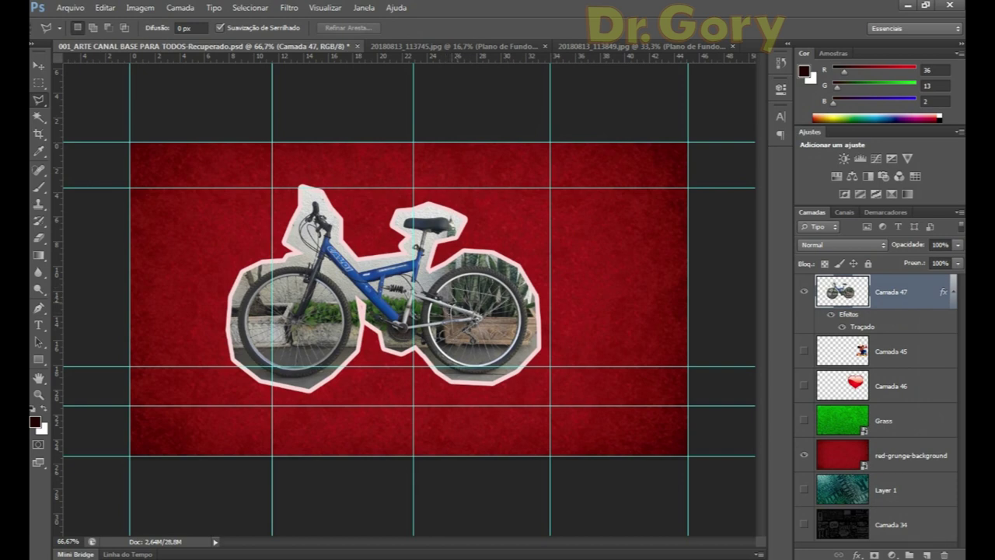
click(461, 299)
scroll(613, 272, up, 2)
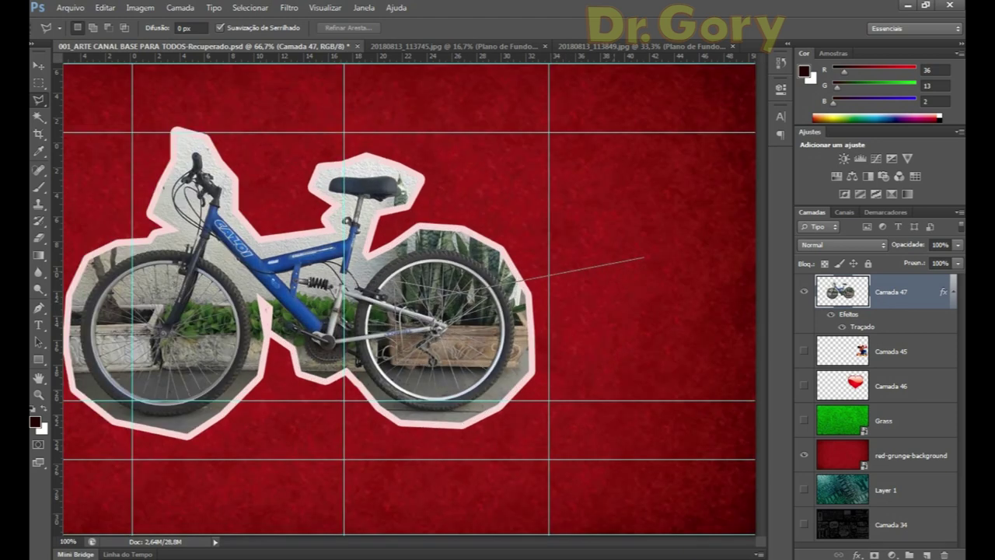
key(Escape)
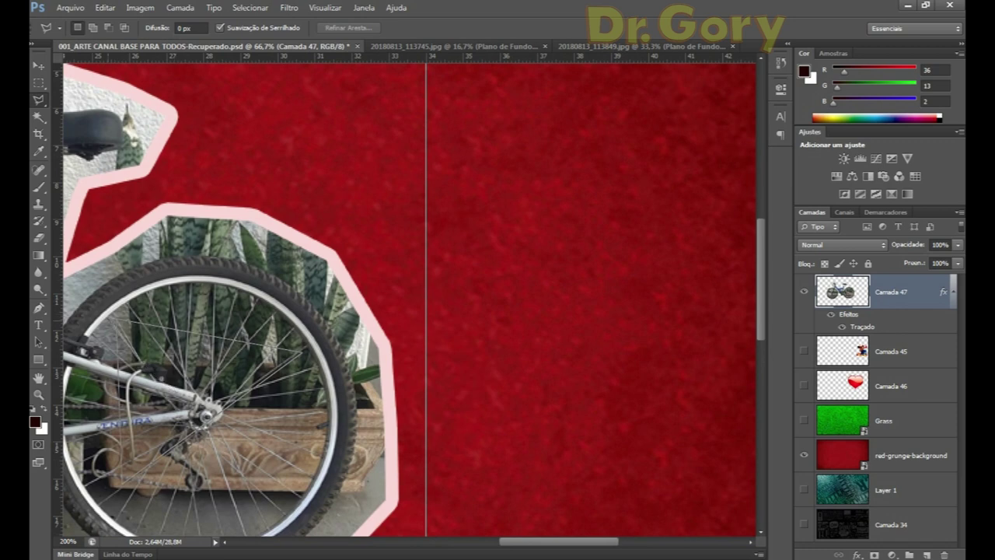
double_click(122, 480)
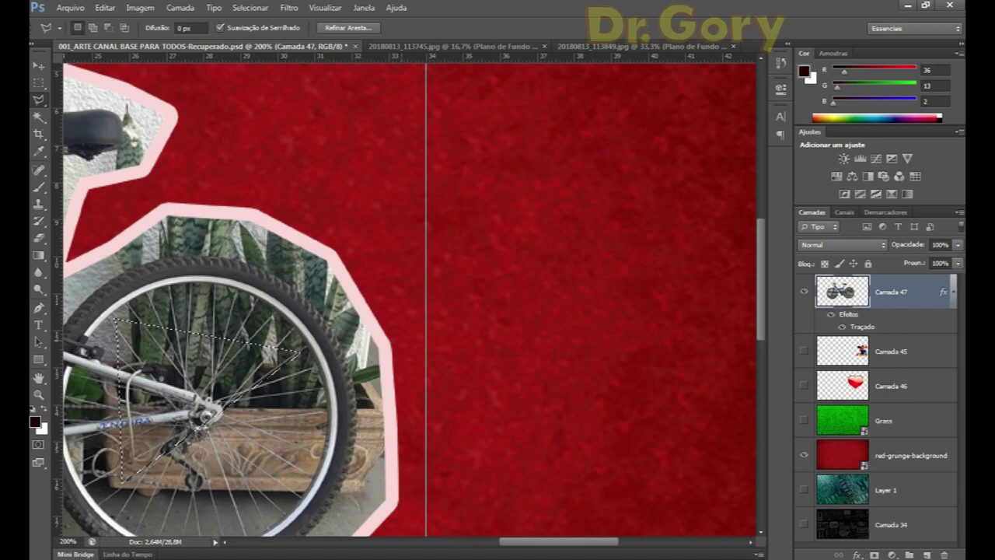
key(ctrl+d)
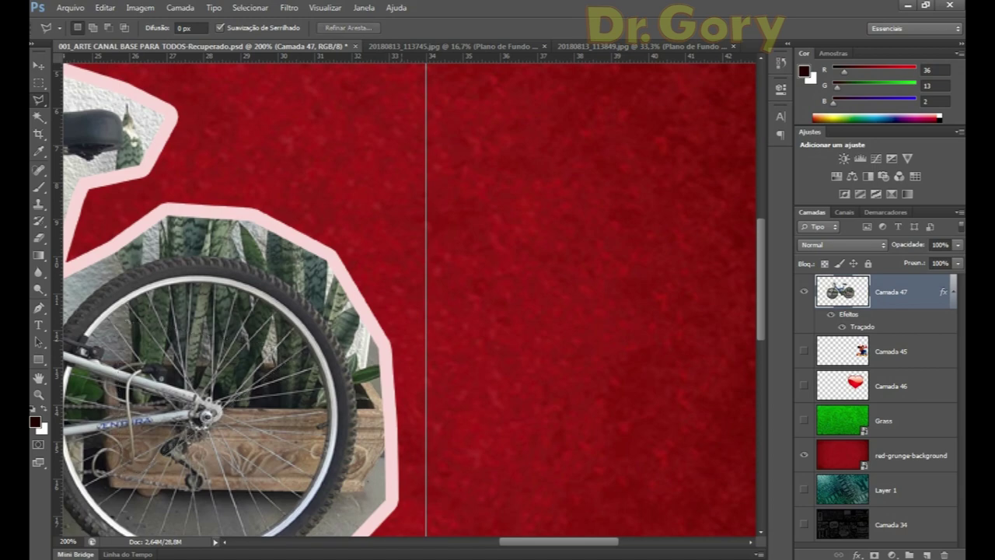
key(ctrl+minus)
key(ctrl+minus)
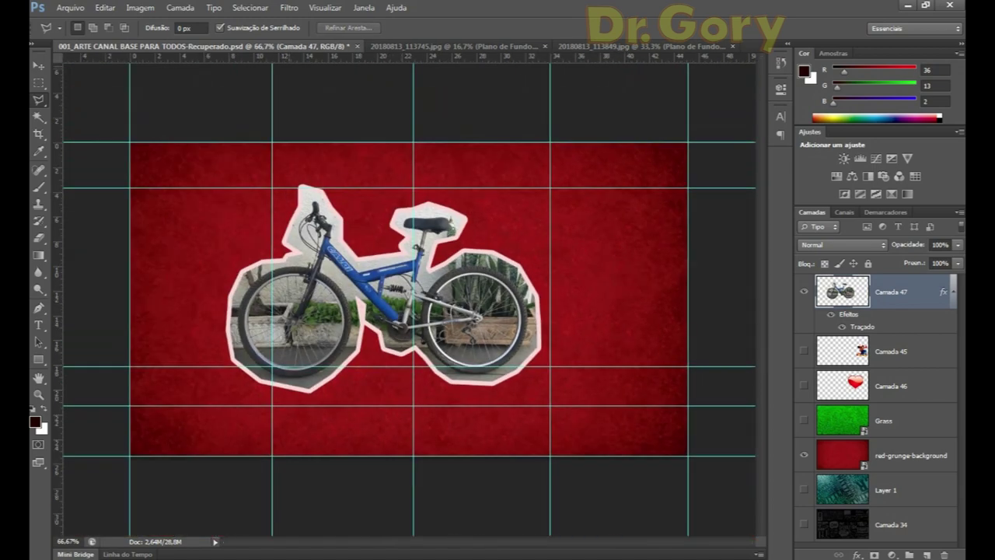
click(455, 46)
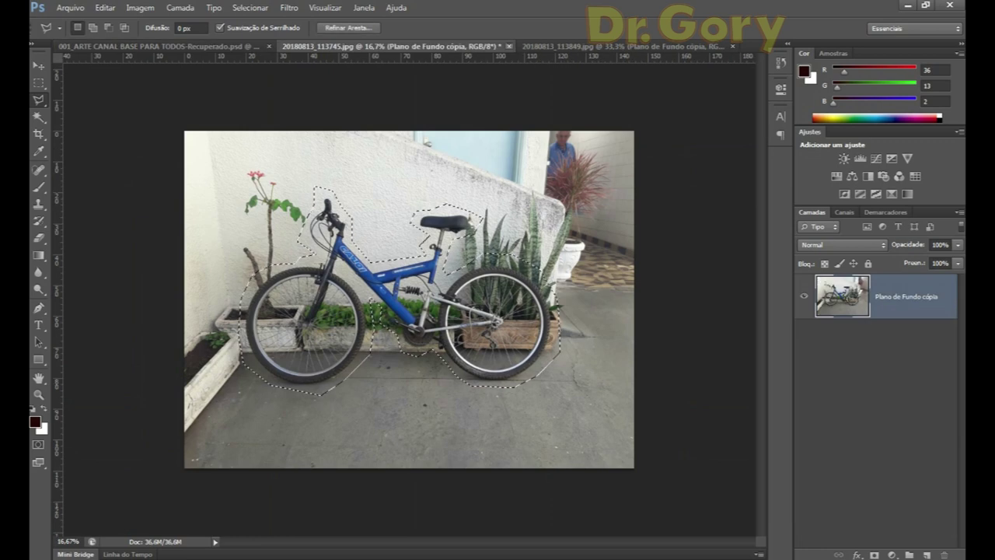
Close the bicycle photo without saving and bring up the 20180813_113849.jpg thinking-man photo
key(ctrl+w)
key(n)
click(482, 46)
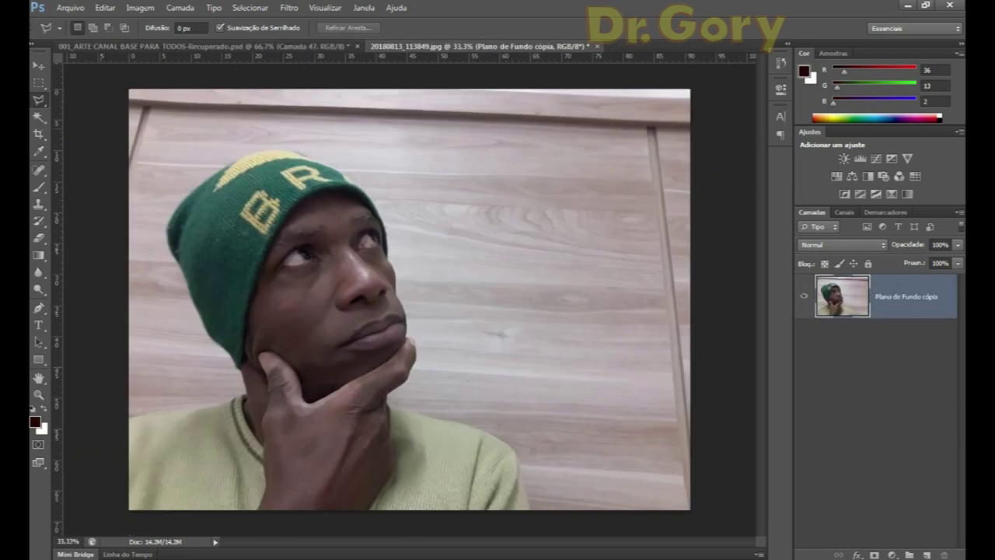
Test Magic Wand selections on the wood background, then clear them again
key(w)
click(544, 311)
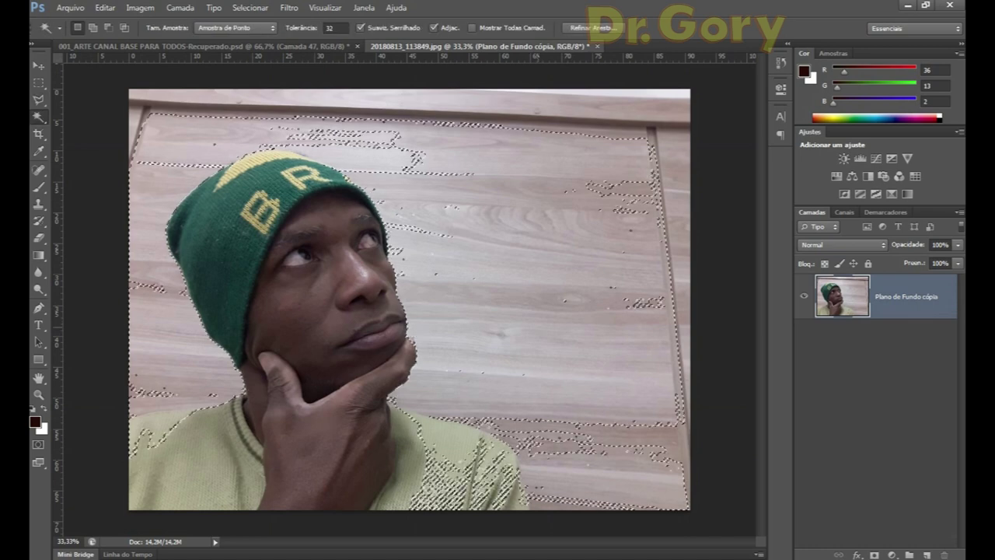
key(ctrl+d)
click(544, 311)
key(ctrl+d)
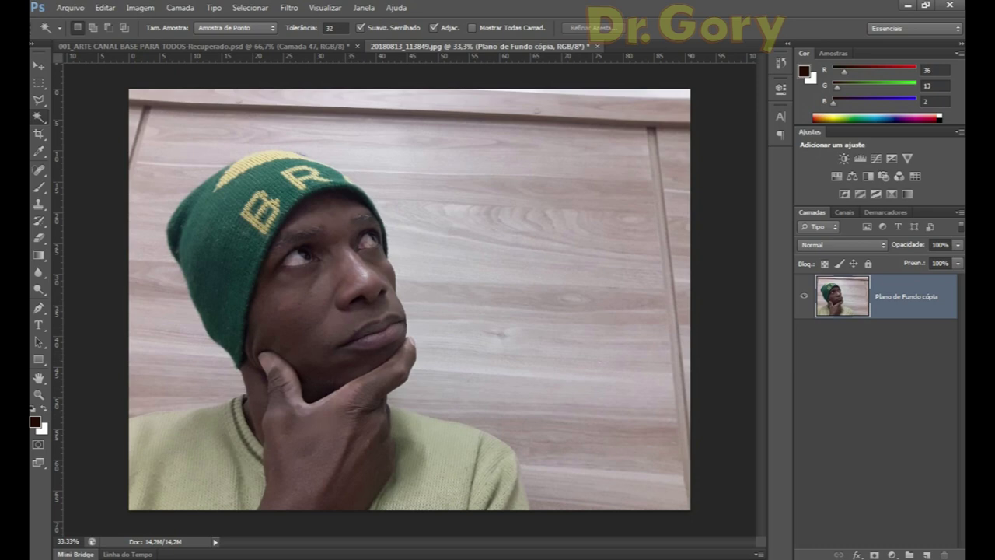
key(l)
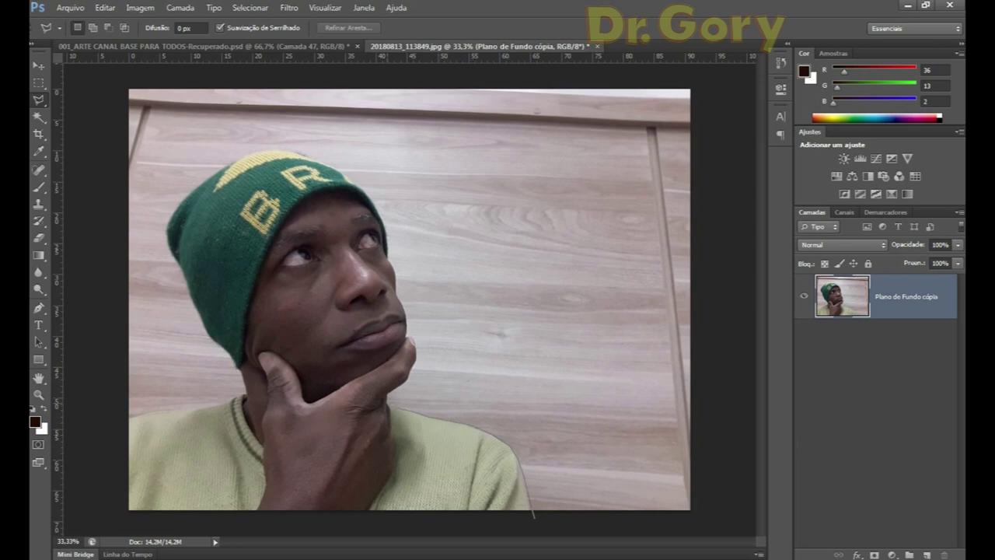
Lasso an outline around the man's head and out to the canvas corners
mouse_move(388, 393)
mouse_down()
mouse_move(391, 189)
mouse_move(250, 121)
mouse_up()
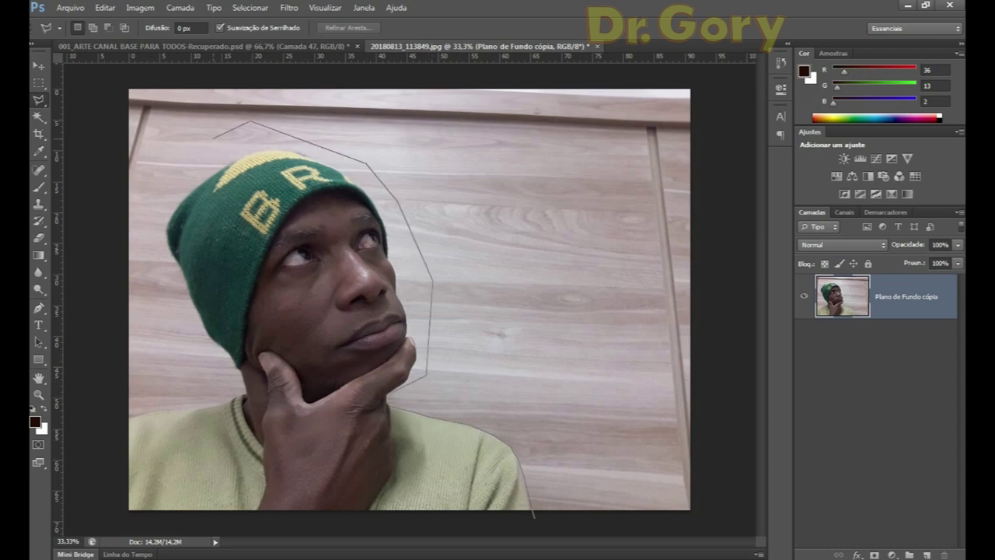
drag(213, 138, 244, 387)
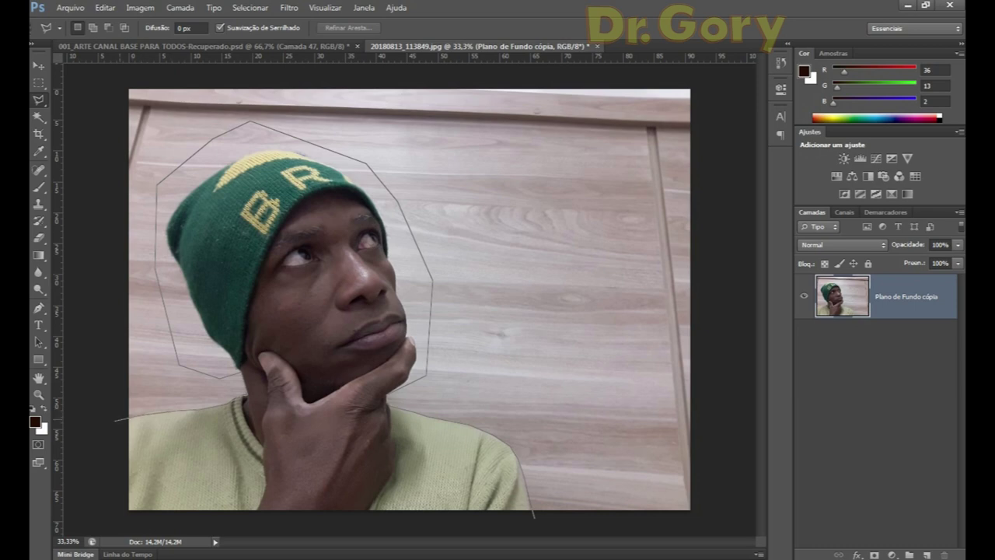
click(110, 422)
click(93, 67)
click(723, 73)
click(729, 518)
click(558, 526)
Close the outline, delete the enclosed wood background and deselect
key(Return)
key(Delete)
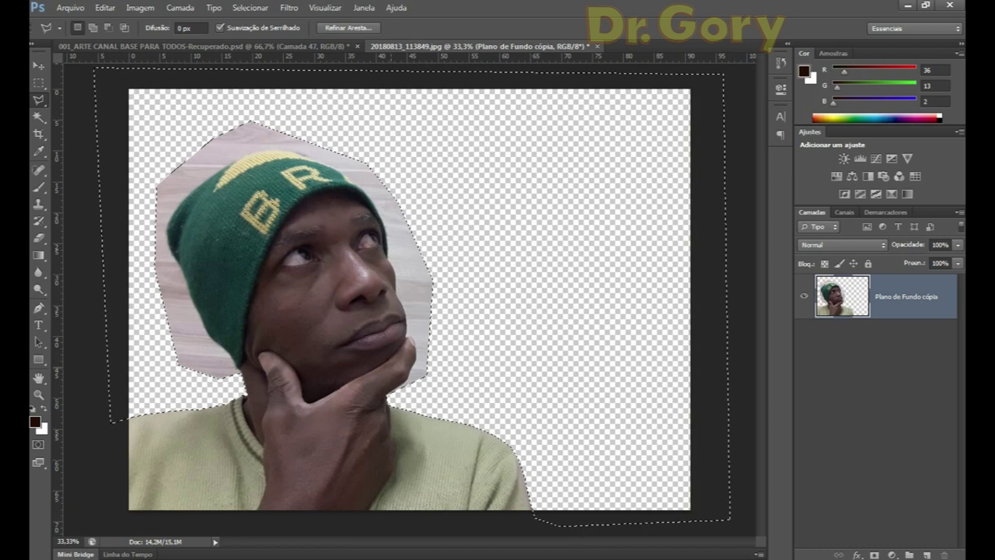
key(ctrl+d)
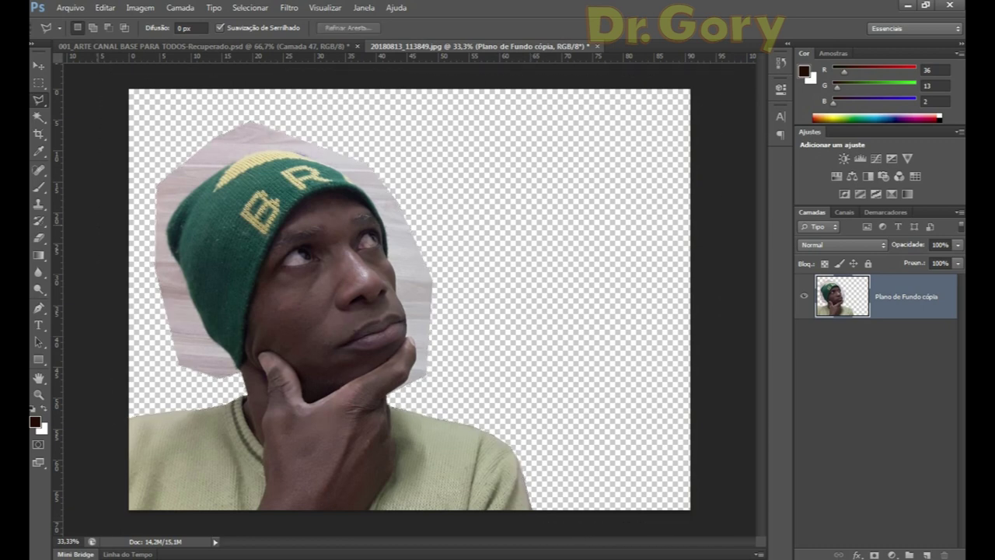
click(38, 116)
Try deleting a Magic Wand wood selection, then undo it and deselect
click(186, 159)
key(Delete)
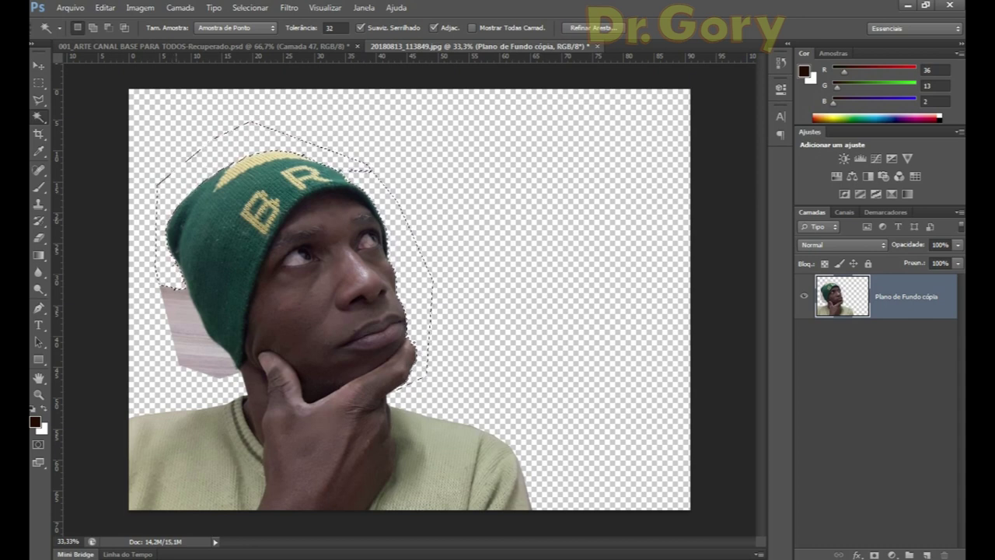
key(ctrl+z)
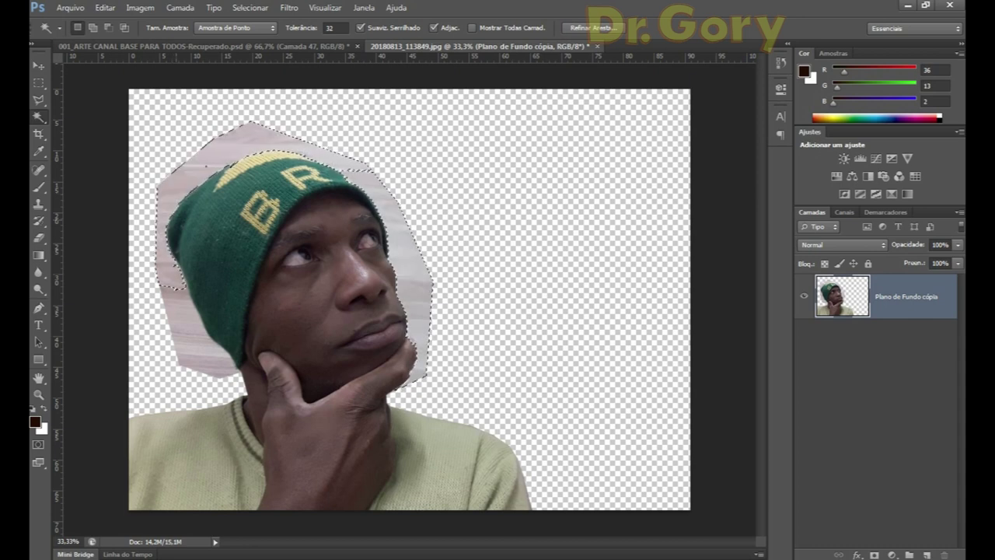
key(ctrl+d)
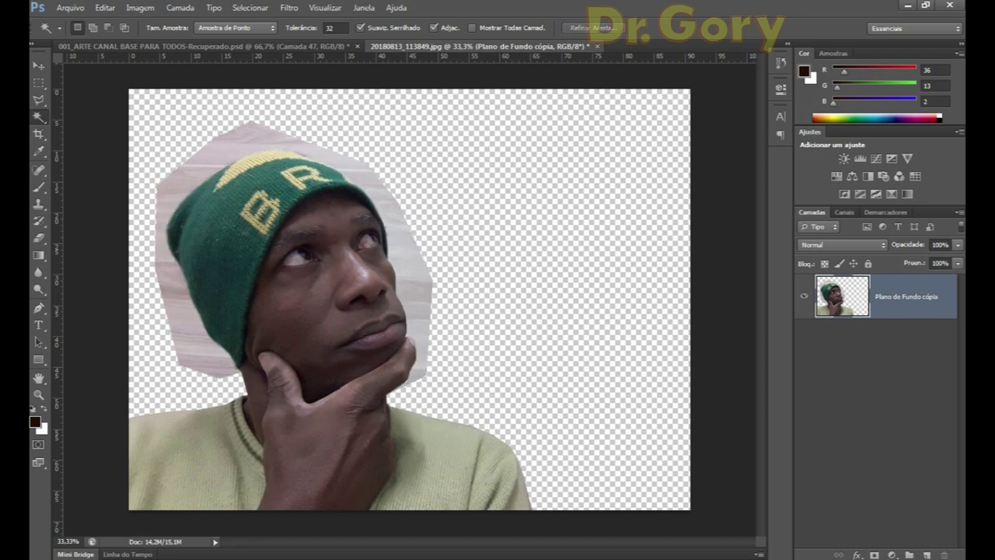
key(l)
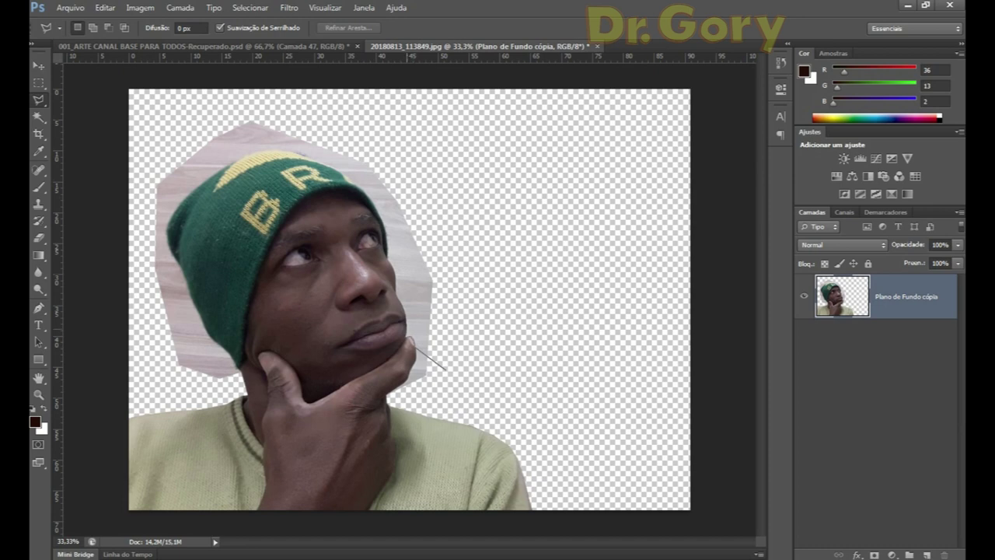
Outline an area beside the chin with the Polygonal Lasso, then clear it
click(451, 311)
double_click(472, 367)
key(w)
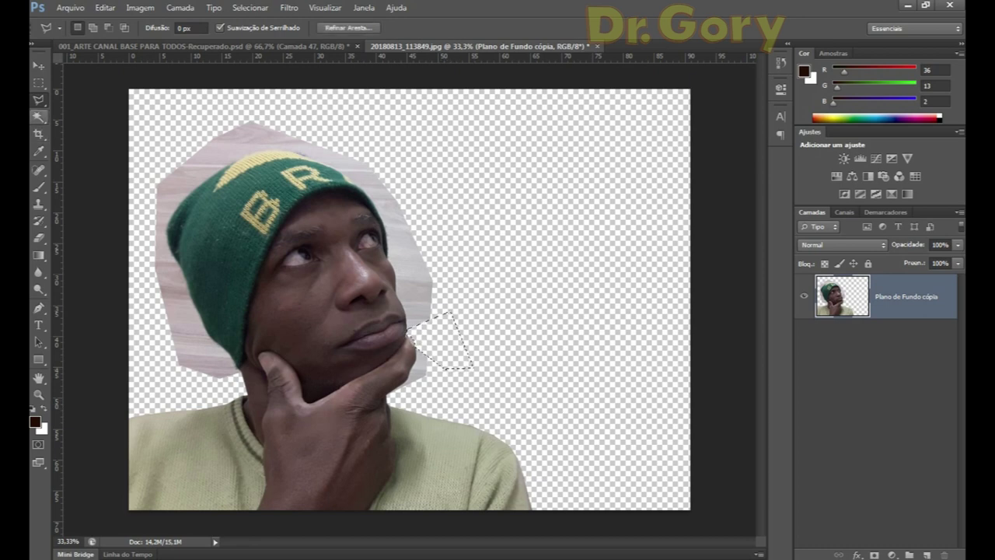
key(ctrl+d)
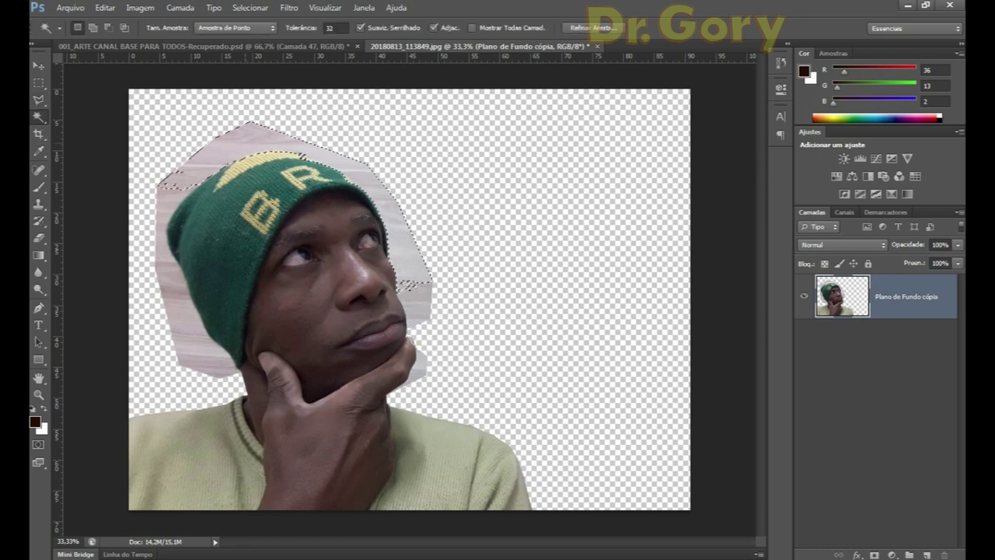
Magic Wand and delete the wood patches beside the face, left of the hat and by the chin
click(402, 284)
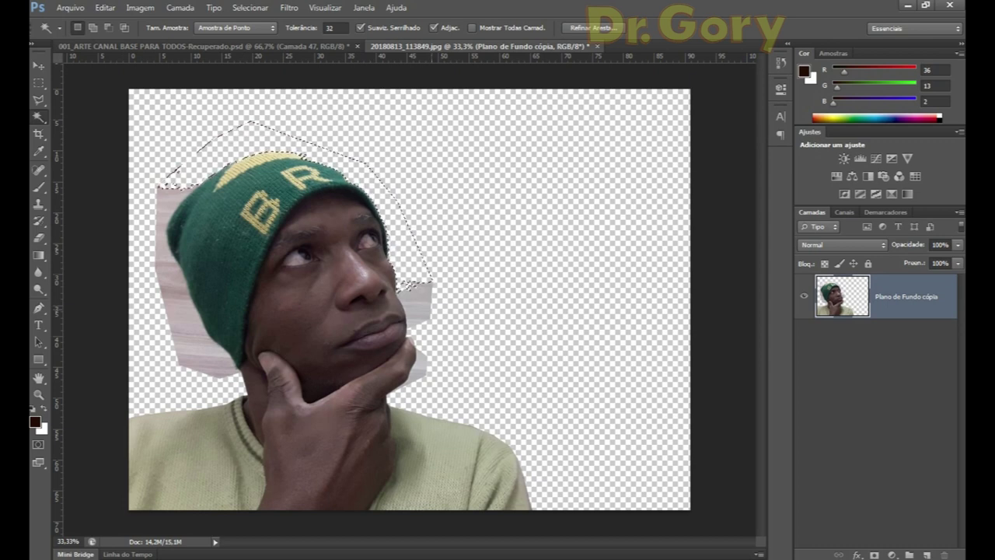
click(405, 286)
key(Delete)
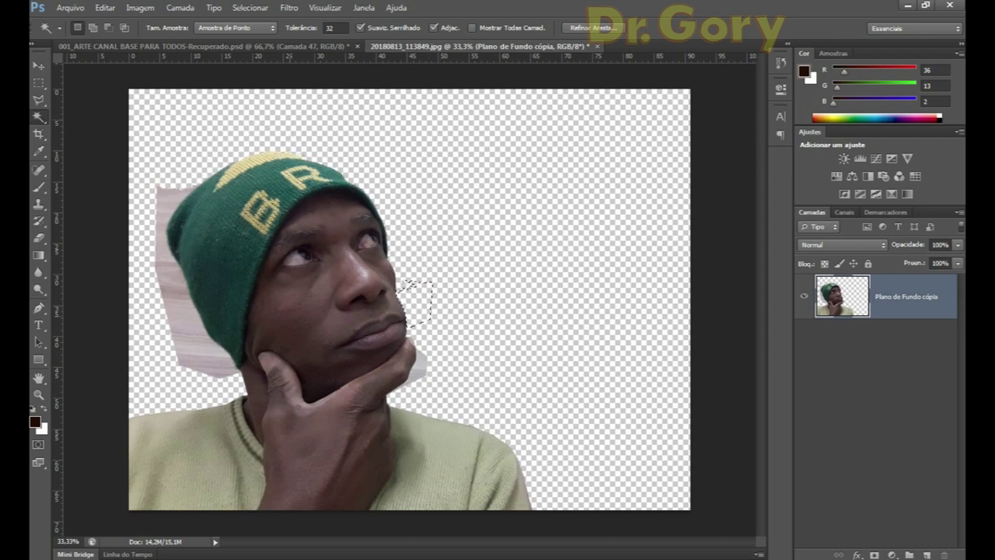
click(184, 290)
key(Delete)
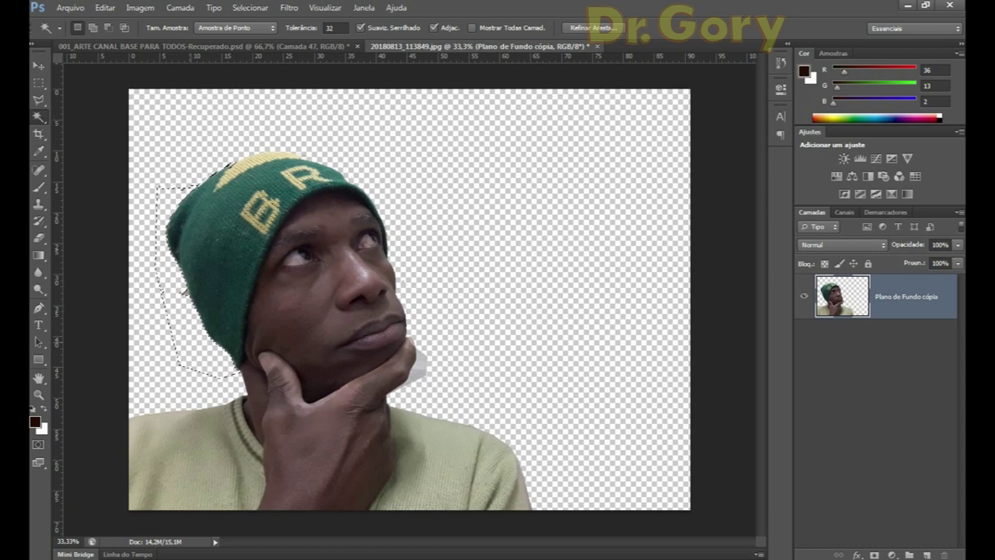
click(417, 366)
key(Delete)
key(ctrl+d)
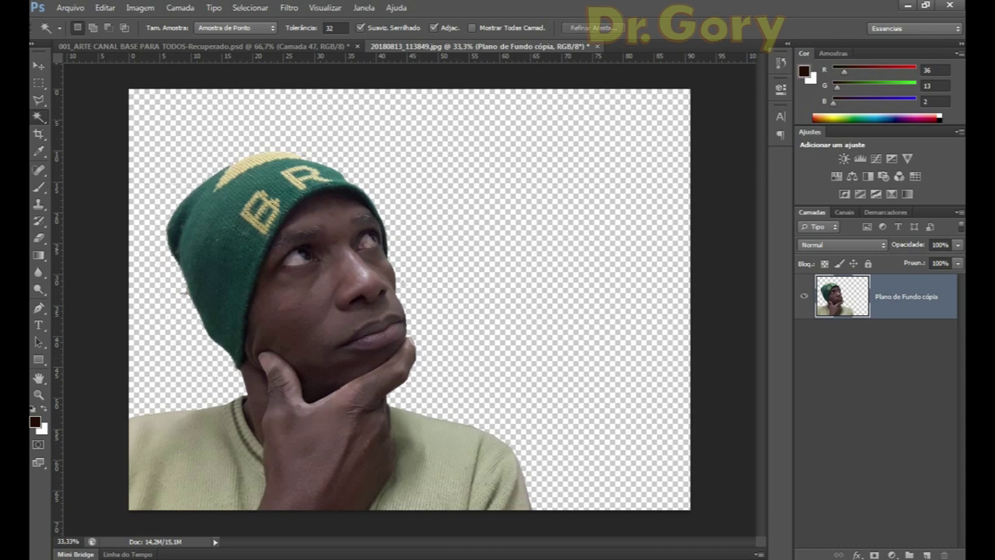
Draw a rectangular marquee around the man for cropping
click(38, 65)
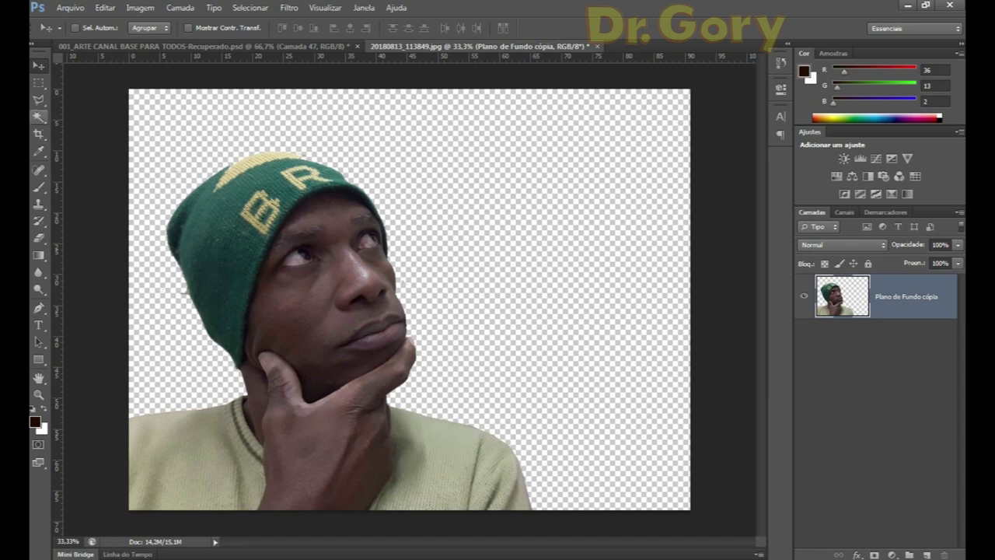
click(38, 83)
drag(130, 113, 534, 510)
key(ctrl+d)
mouse_move(534, 509)
mouse_down()
mouse_move(129, 133)
mouse_move(129, 145)
mouse_up()
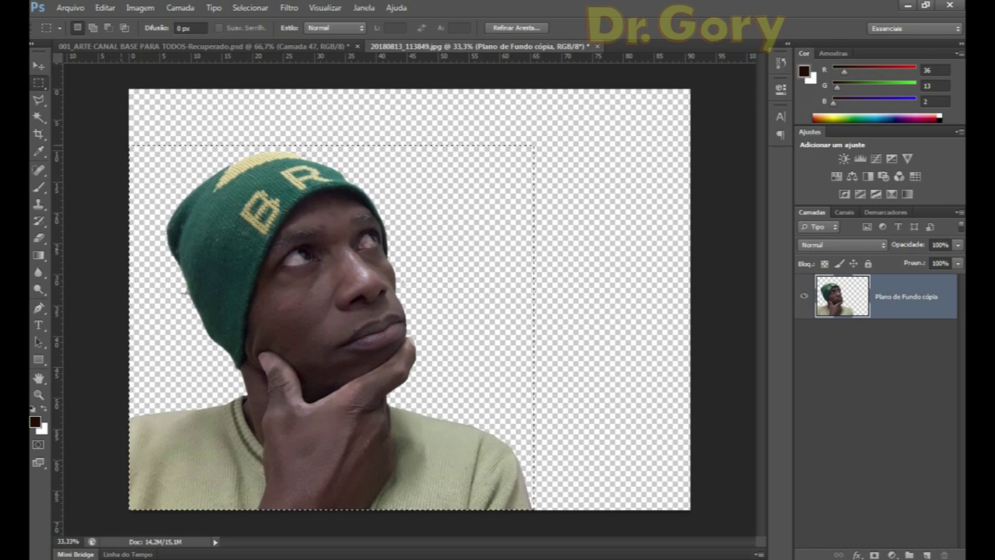
Crop the canvas to the marquee and put a full-canvas dark brown rectangle beneath the man's layer
click(140, 8)
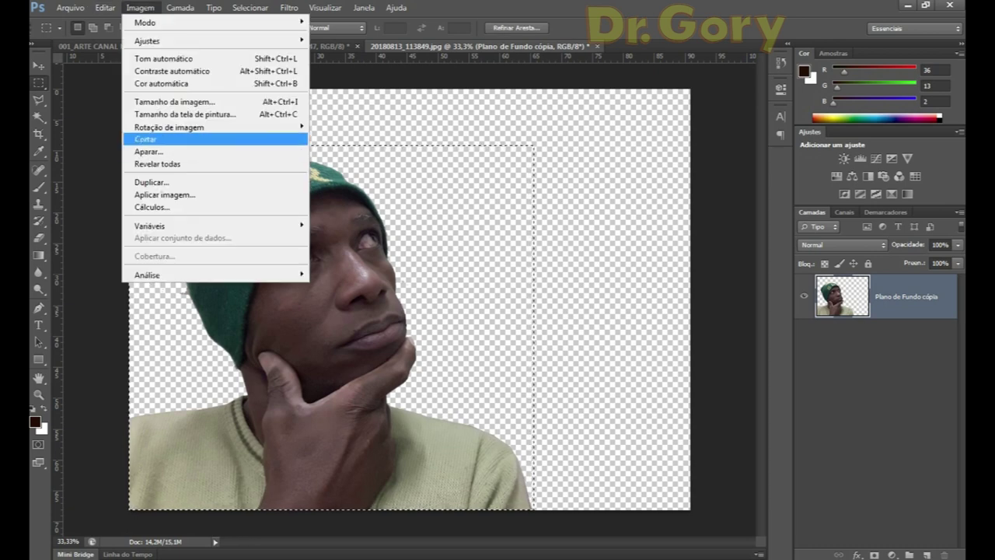
click(146, 138)
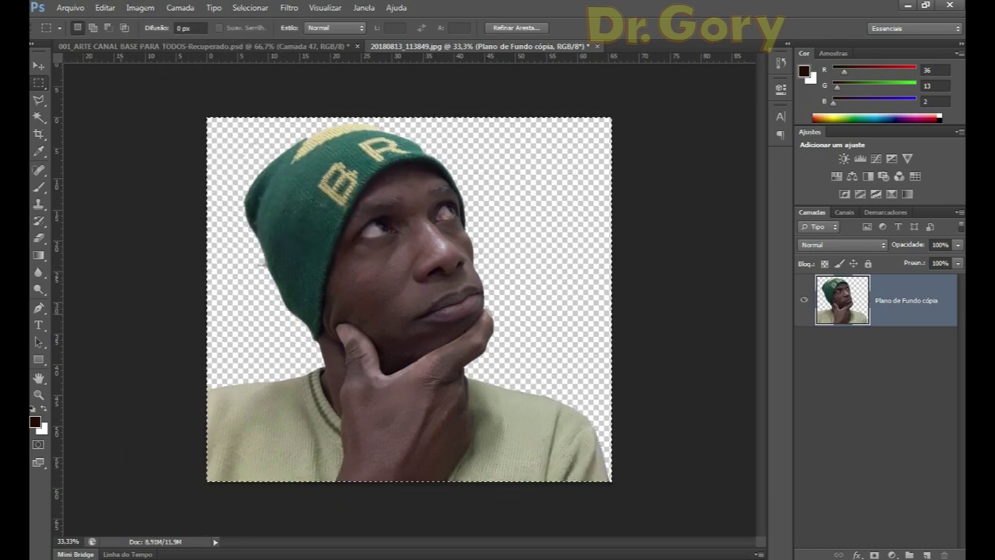
click(38, 359)
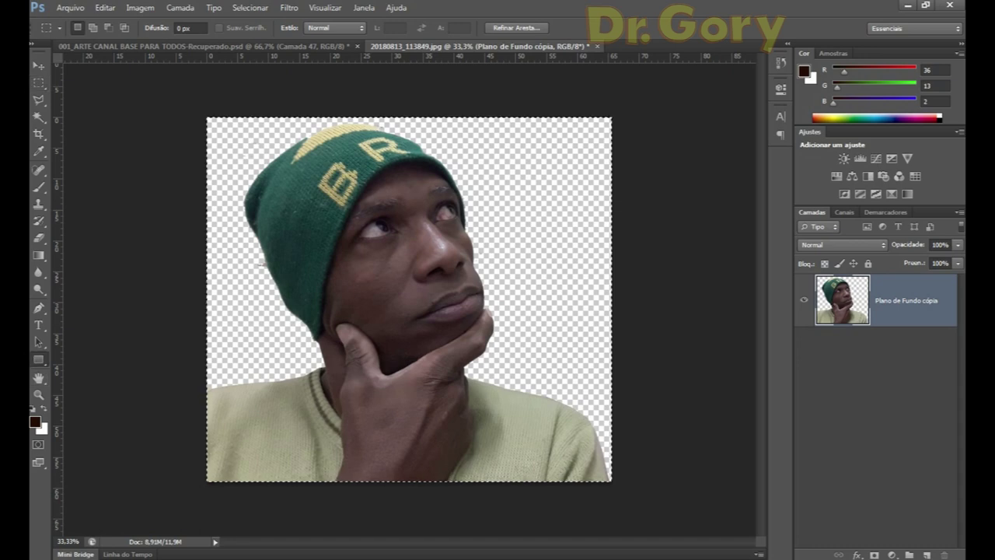
mouse_move(195, 108)
mouse_down()
mouse_move(336, 320)
mouse_move(632, 496)
mouse_up()
drag(905, 357, 906, 289)
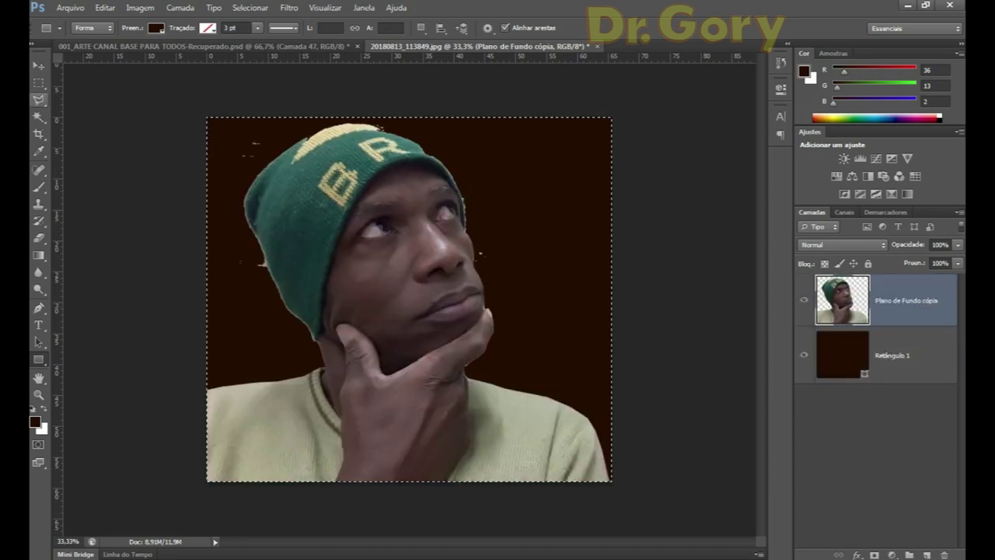
Magic Wand around the man's outline, invert the selection, then clear it
click(39, 117)
click(544, 195)
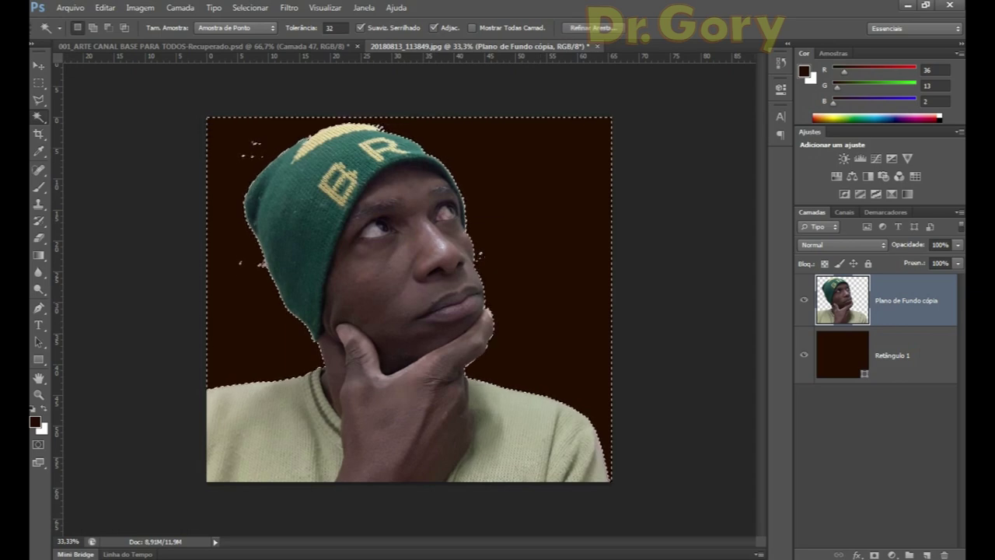
click(38, 237)
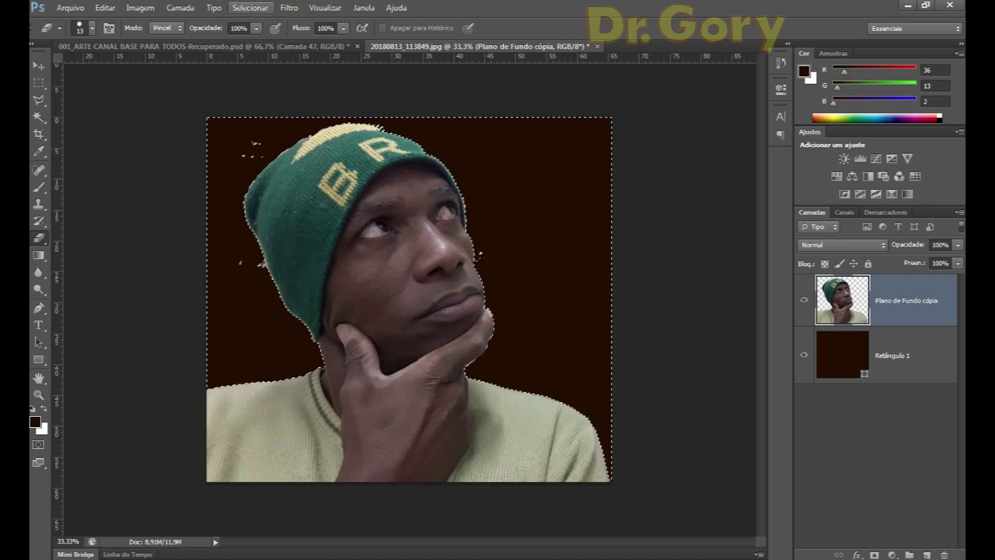
click(325, 7)
mouse_move(250, 8)
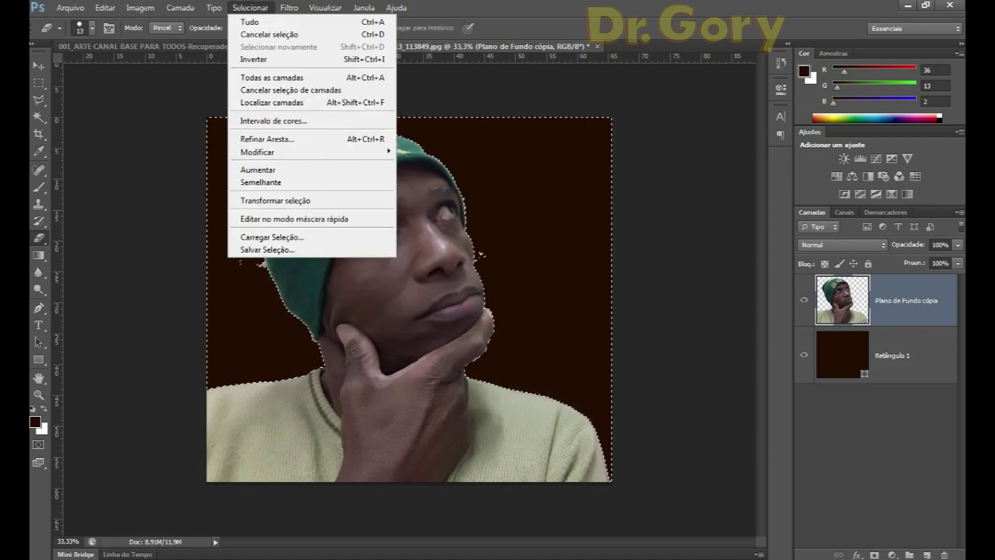
click(256, 59)
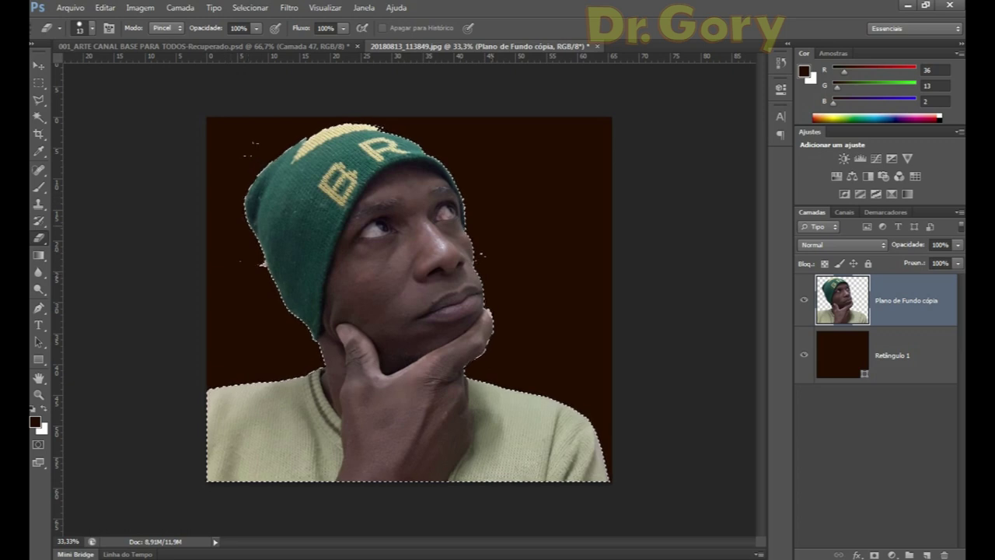
key(ctrl+d)
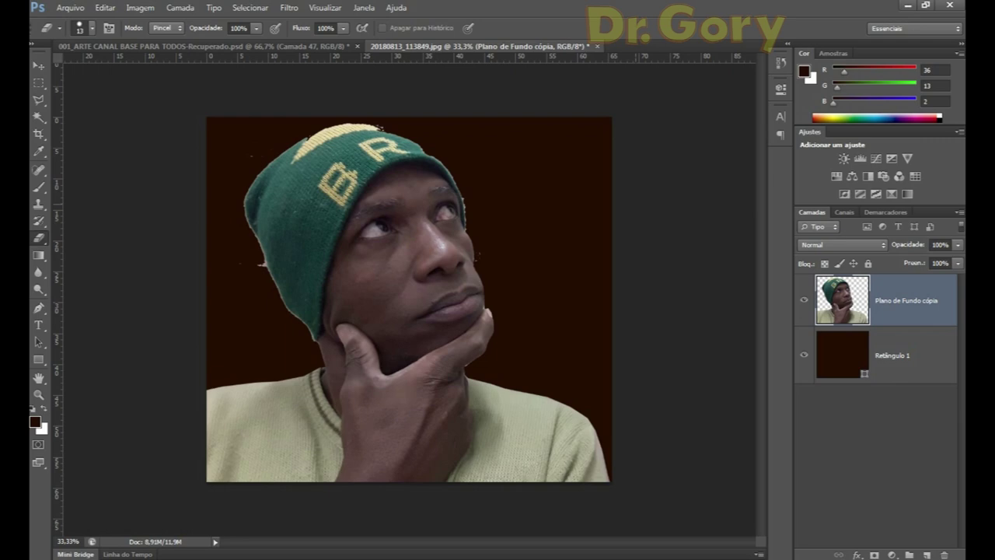
Set the Eraser brush size to 50
click(92, 28)
double_click(151, 53)
text(50)
key(Return)
Delete the brown Retângulo 1 layer and paste the cut-out man into the banner
key(v)
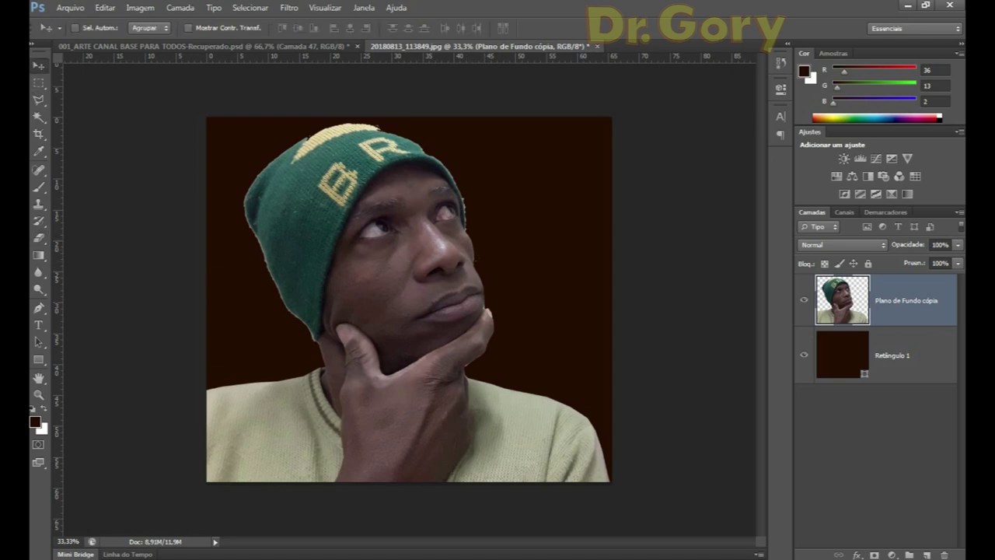
click(894, 355)
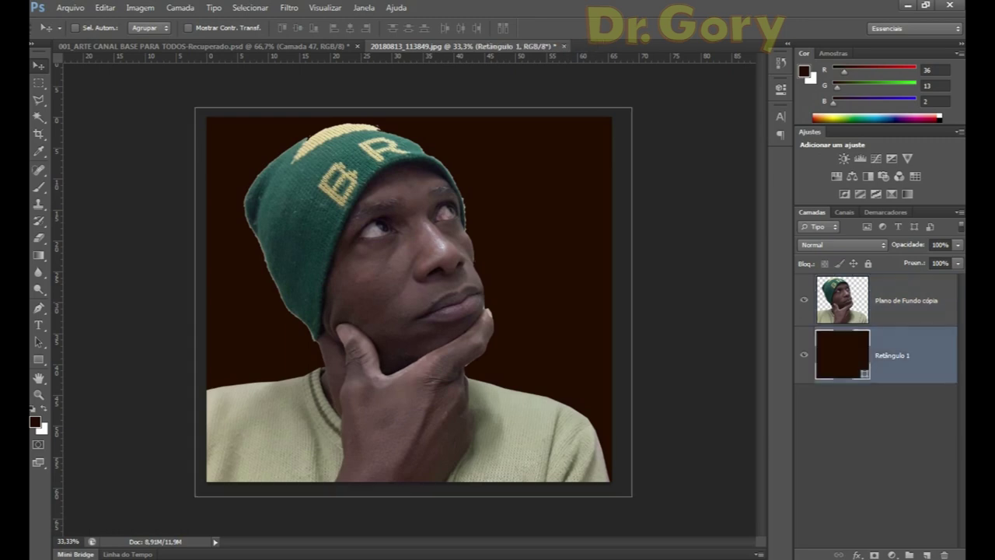
key(Delete)
click(250, 8)
click(249, 21)
click(105, 8)
click(114, 96)
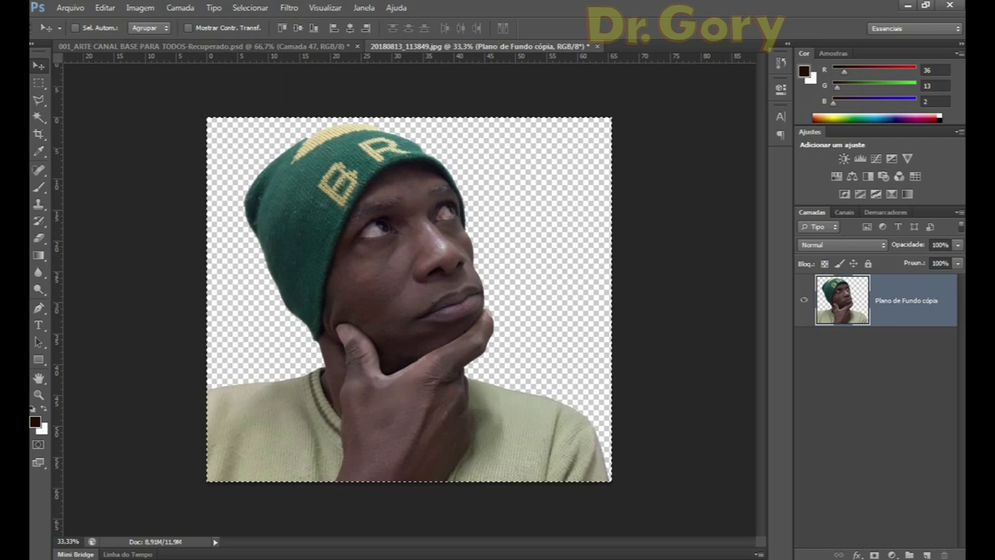
click(202, 45)
key(ctrl+v)
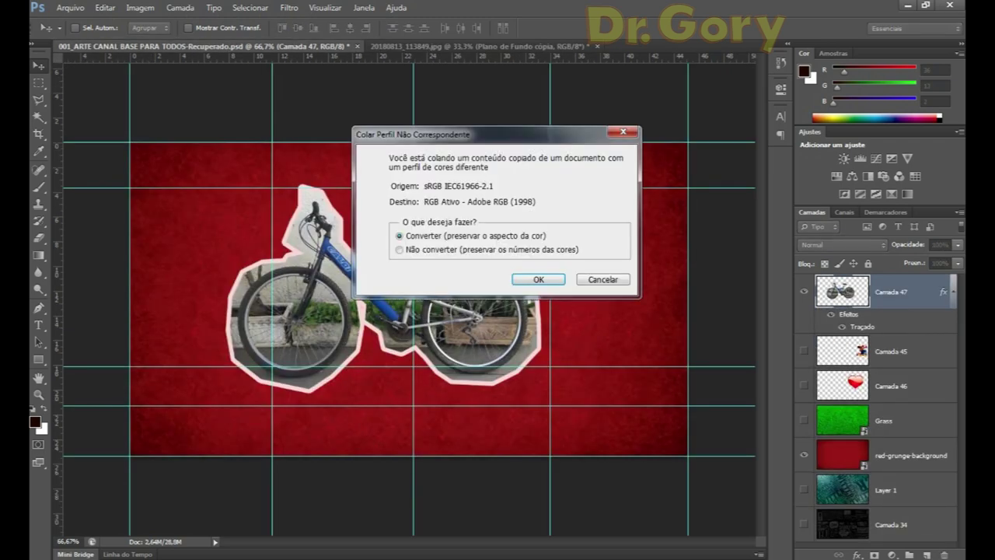
key(Return)
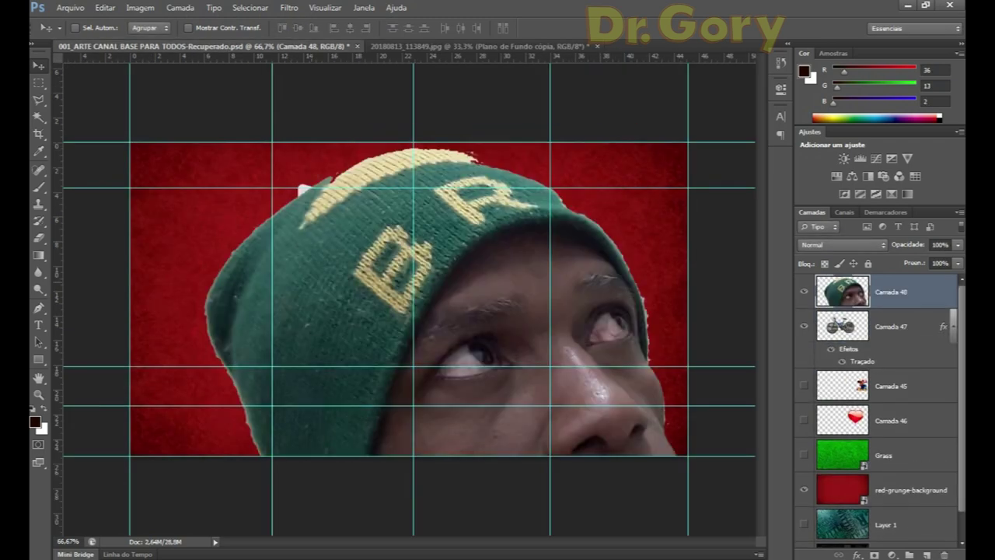
Scale the pasted man to about 29% and place him in the lower-left corner
key(ctrl+t)
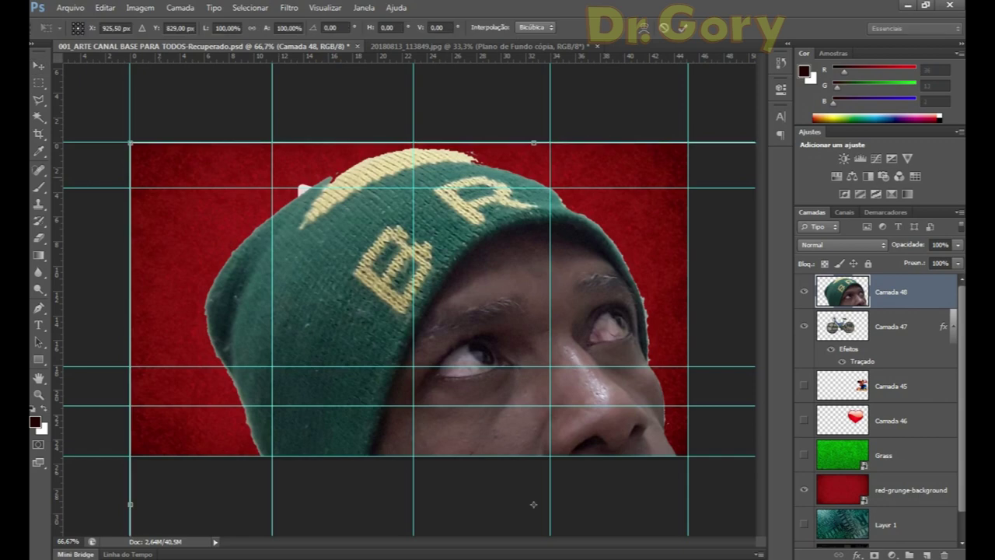
drag(534, 504, 129, 92)
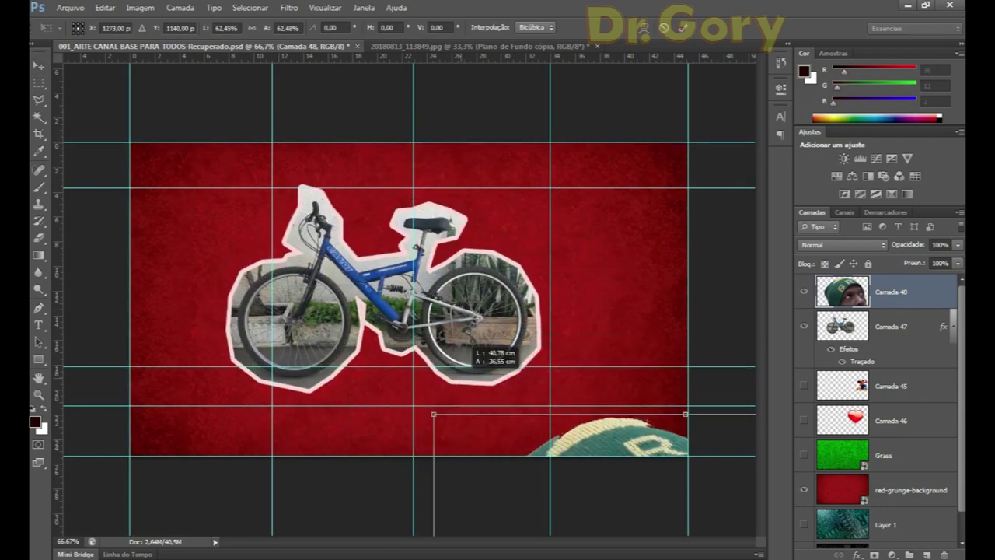
drag(130, 65, 164, 44)
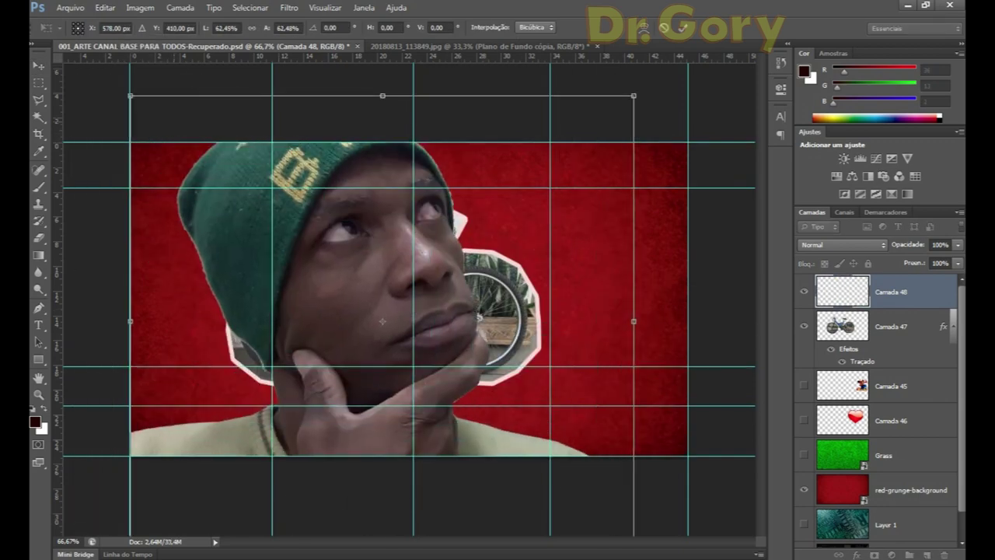
drag(132, 97, 242, 233)
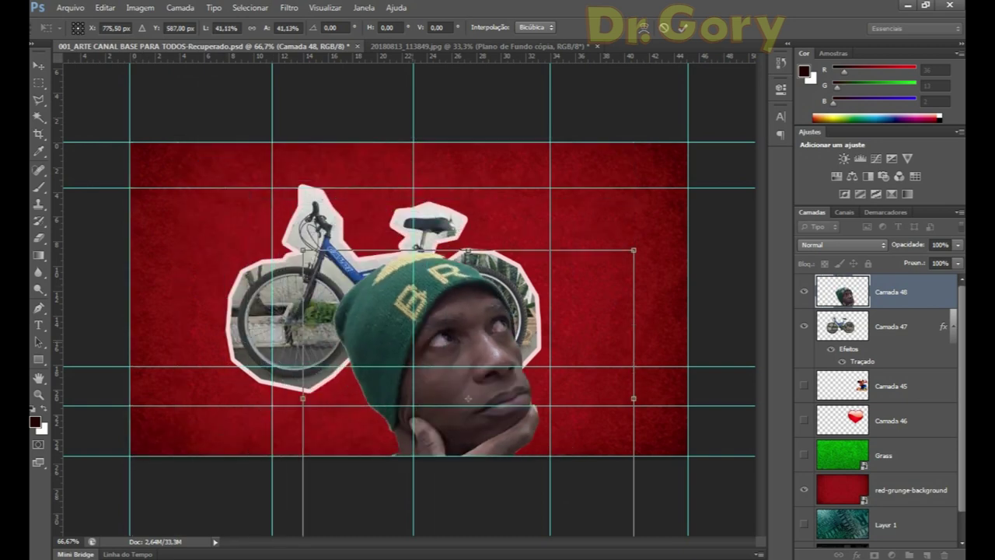
drag(242, 233, 244, 240)
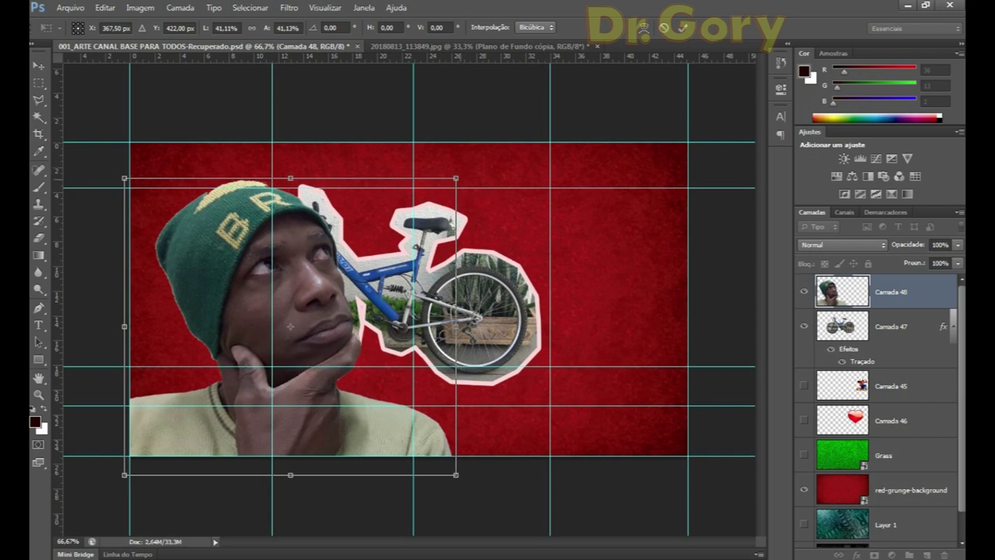
drag(456, 178, 332, 286)
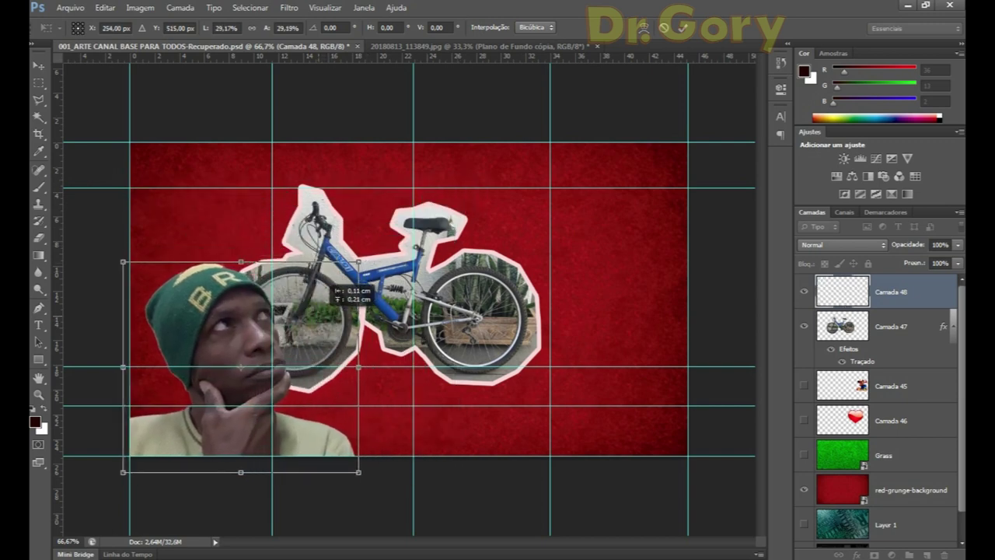
drag(332, 286, 332, 282)
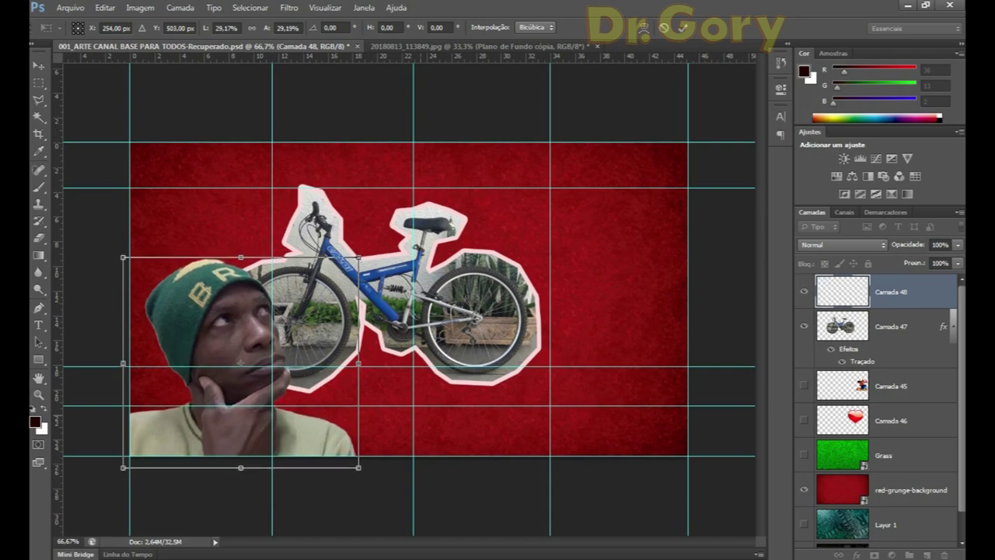
key(Return)
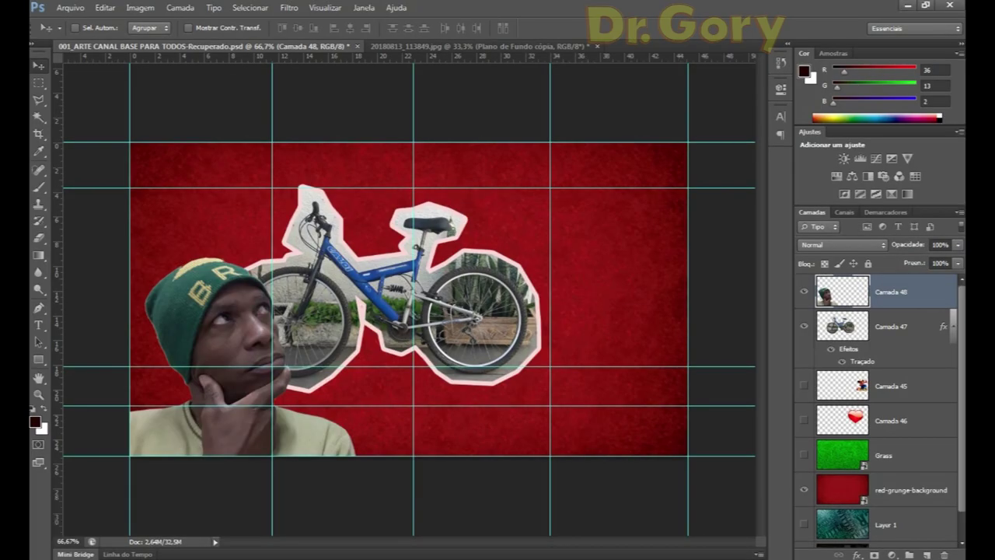
click(891, 327)
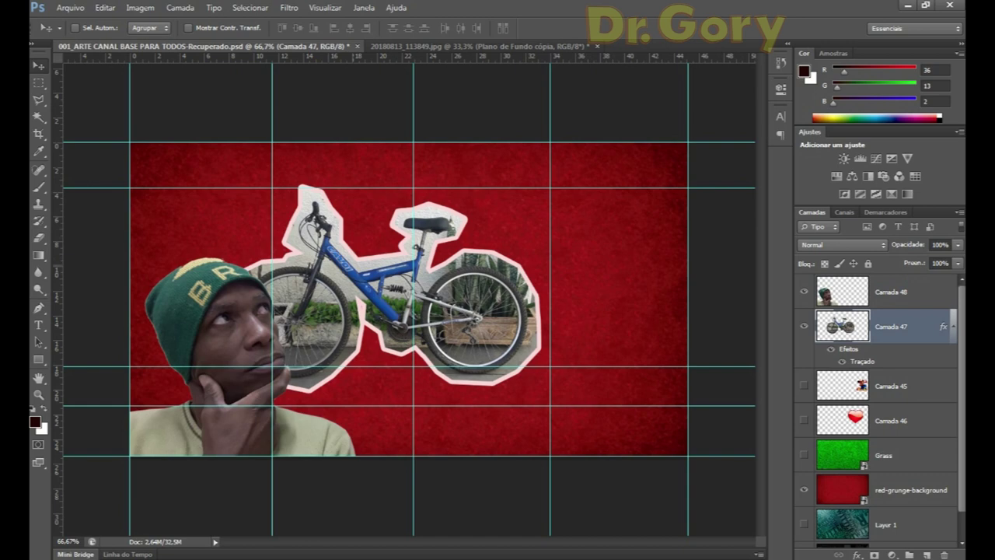
Move the bicycle right and rotate it about 17.4° clockwise at roughly 98.6% scale
drag(354, 225, 436, 199)
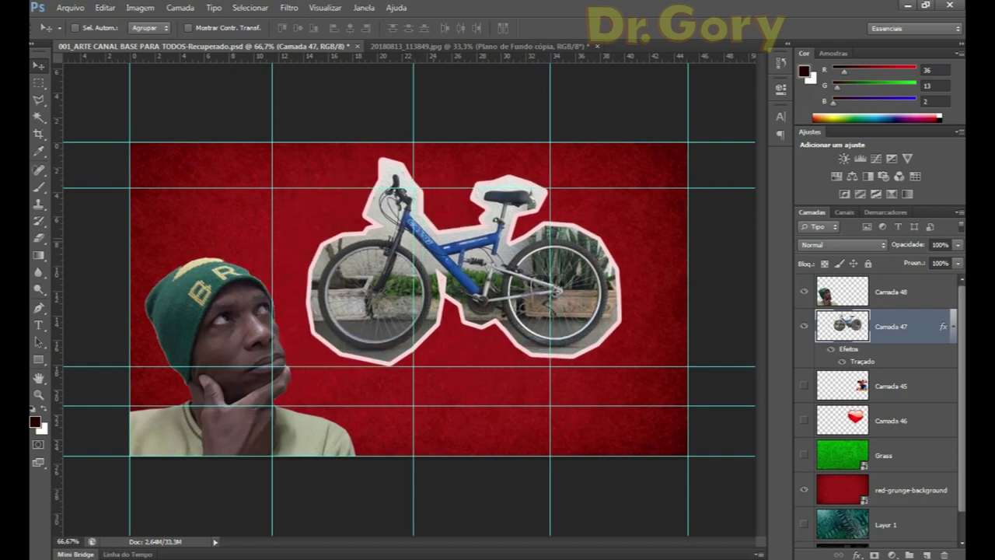
key(ctrl+t)
drag(663, 160, 662, 201)
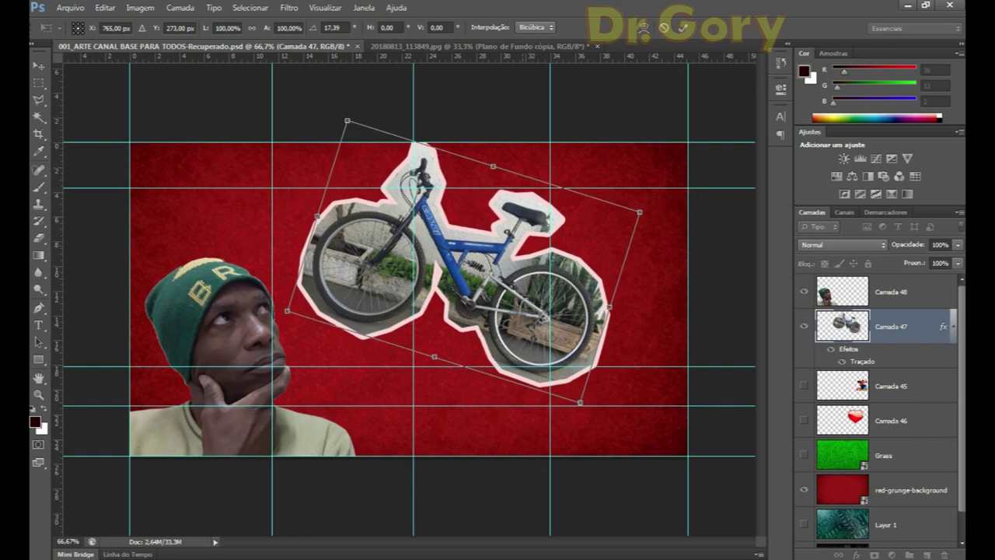
drag(530, 232, 524, 255)
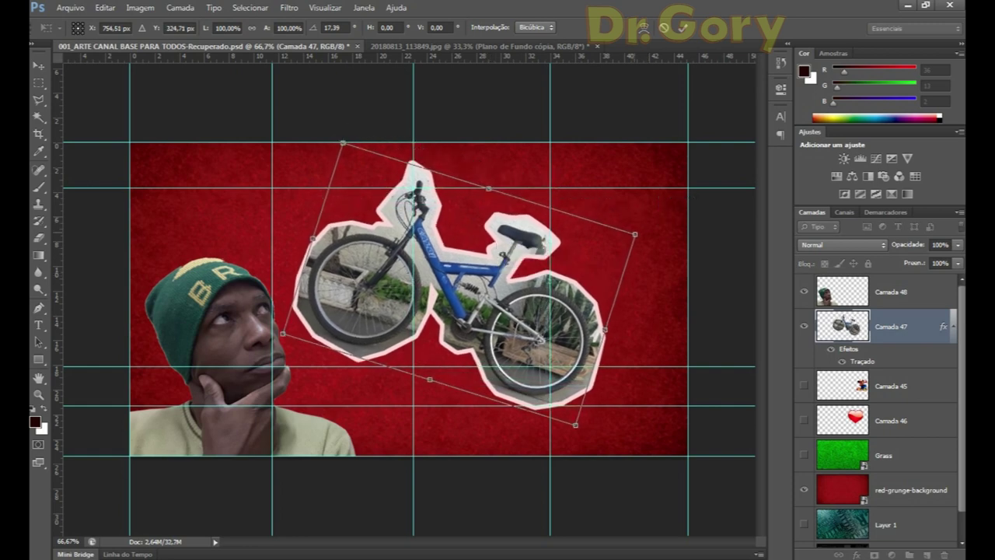
drag(635, 234, 695, 224)
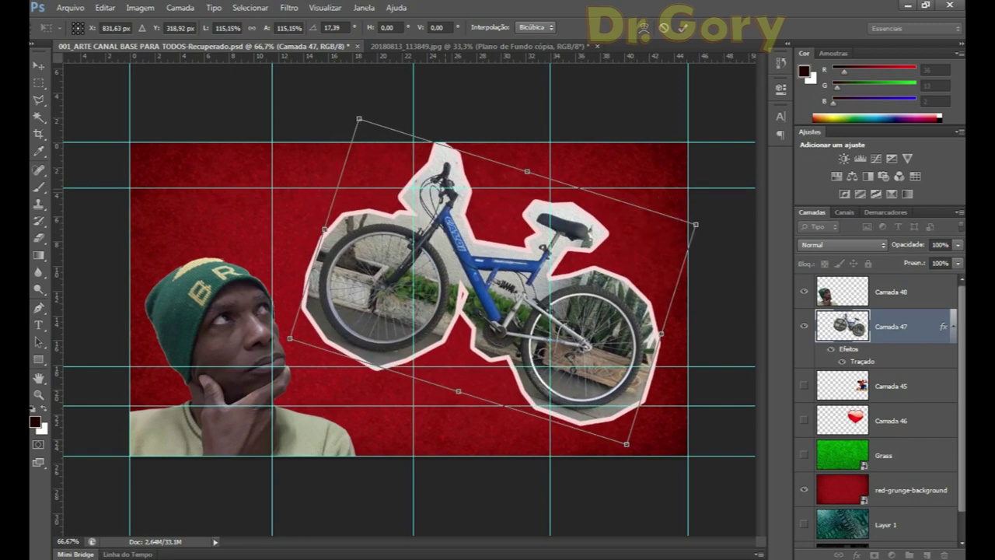
drag(358, 119, 378, 142)
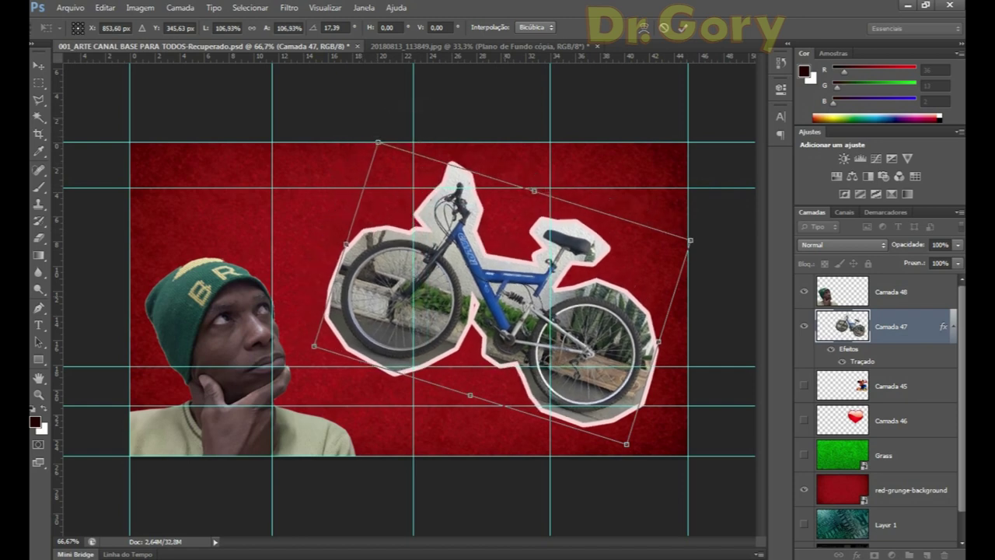
drag(516, 265, 513, 250)
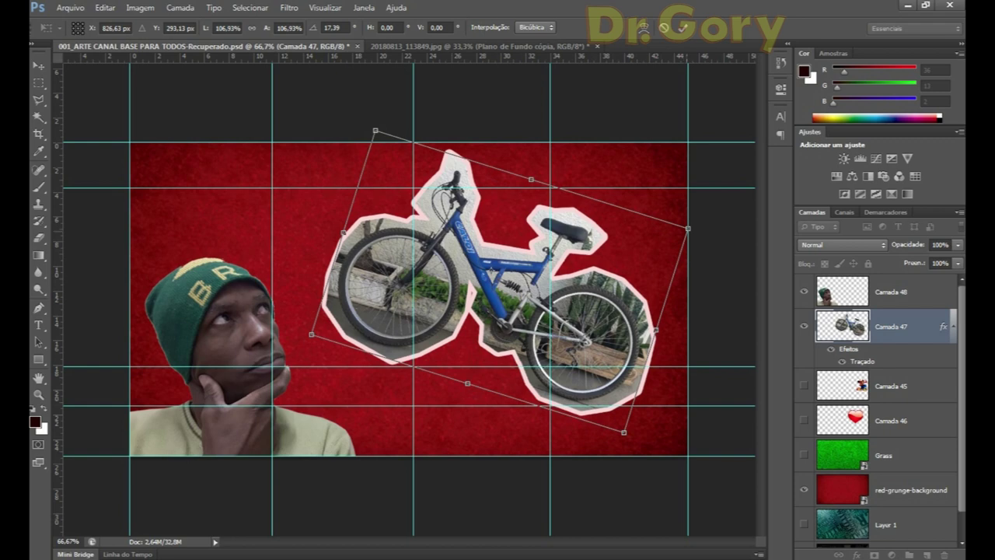
mouse_move(687, 228)
mouse_down()
mouse_move(678, 218)
mouse_move(691, 234)
mouse_move(714, 232)
mouse_up()
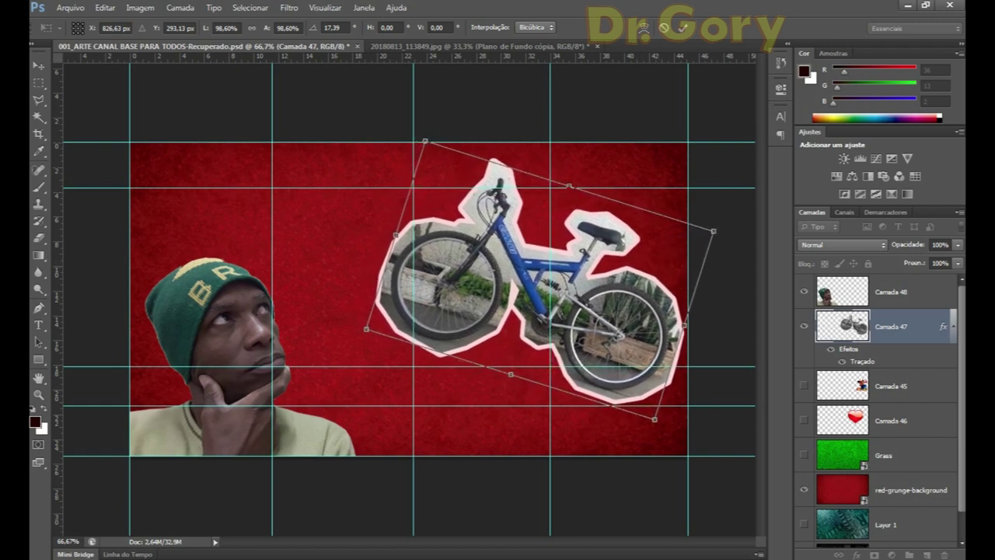
key(Return)
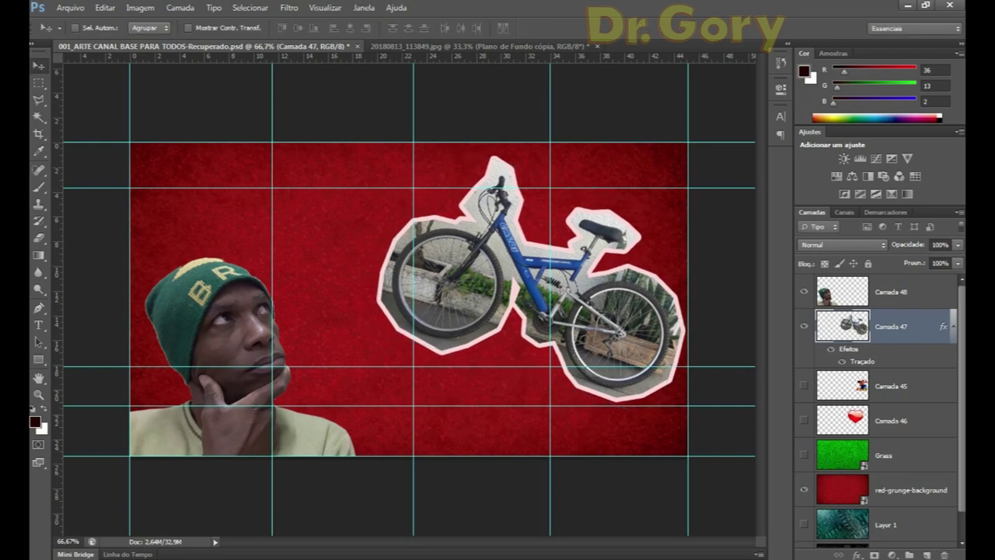
click(891, 292)
Give the man a pale-pink Traçado stroke sampled from the bike outline, about 3 px thick
click(856, 555)
click(894, 449)
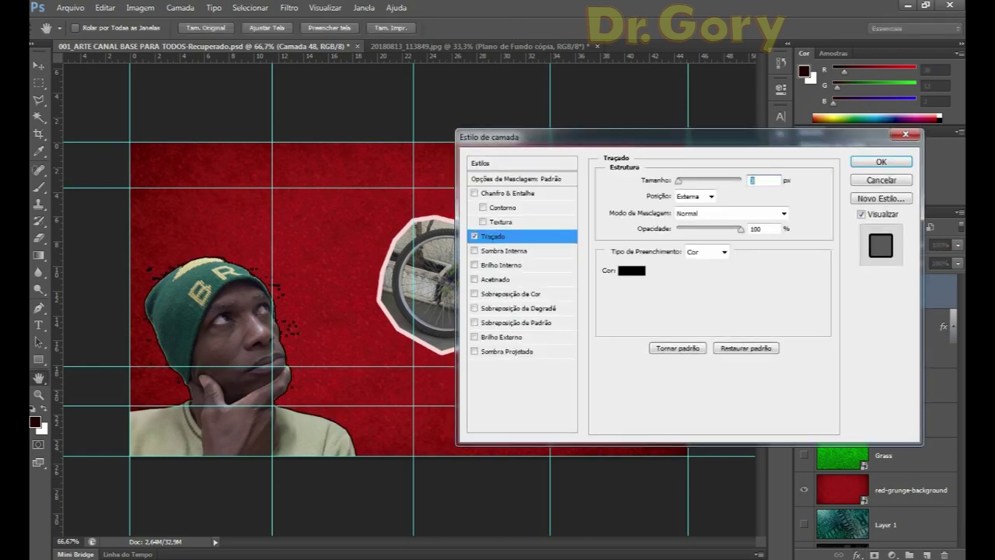
click(632, 270)
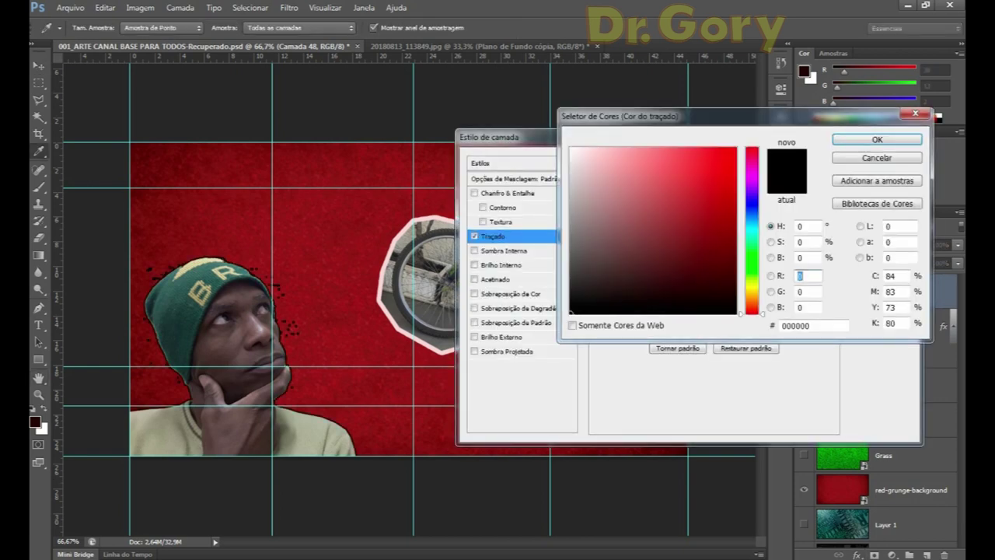
click(381, 295)
click(877, 139)
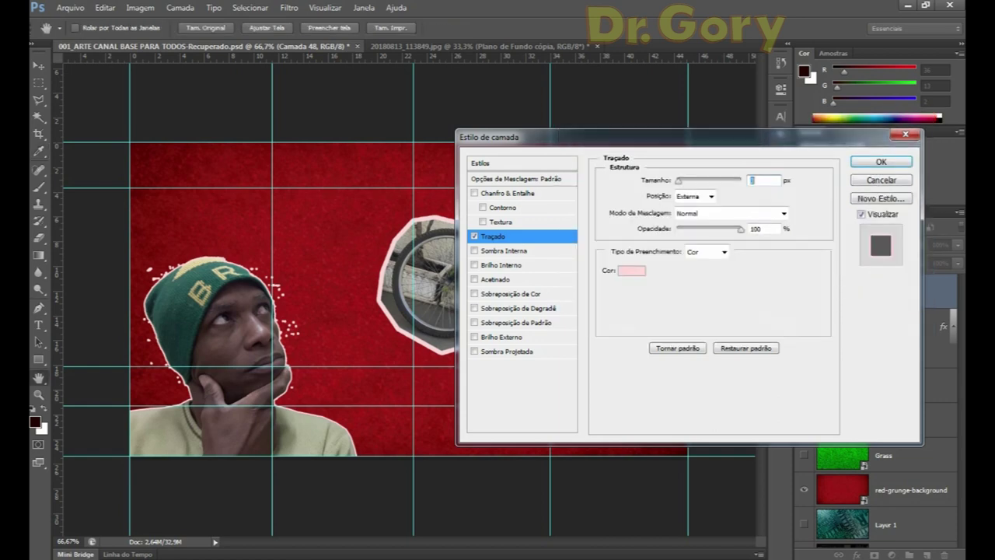
key(Up)
key(Up)
key(Up)
key(Up)
key(Up)
key(Up)
key(Up)
key(Up)
key(Up)
key(Up)
key(Down)
key(Down)
key(Down)
key(Down)
key(Down)
key(Down)
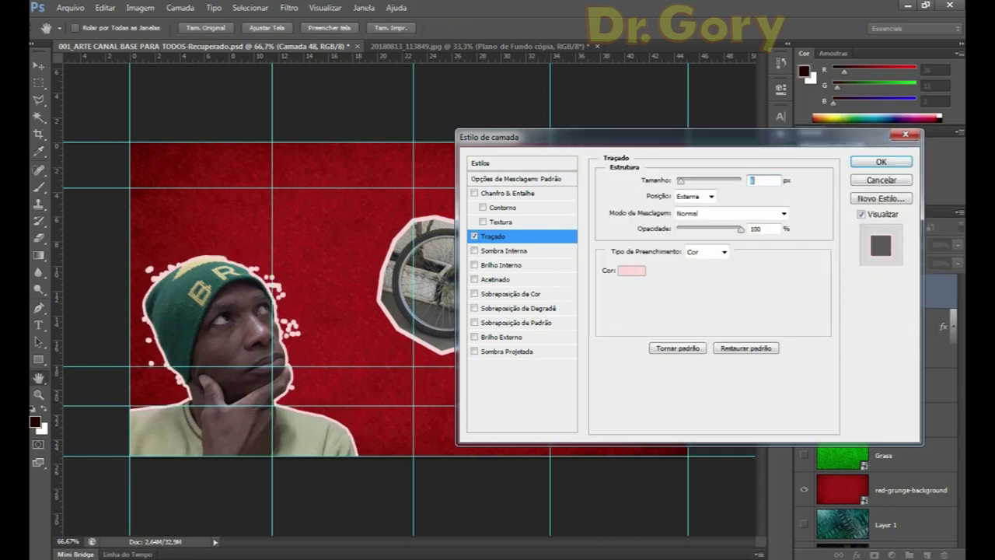
key(Return)
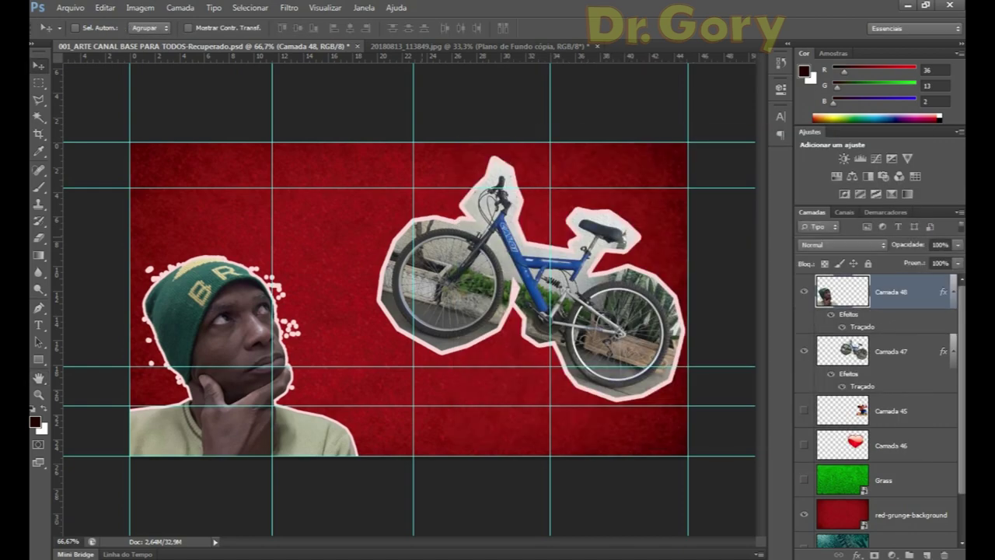
key(ctrl+plus)
key(ctrl+plus)
key(ctrl+plus)
key(ctrl+plus)
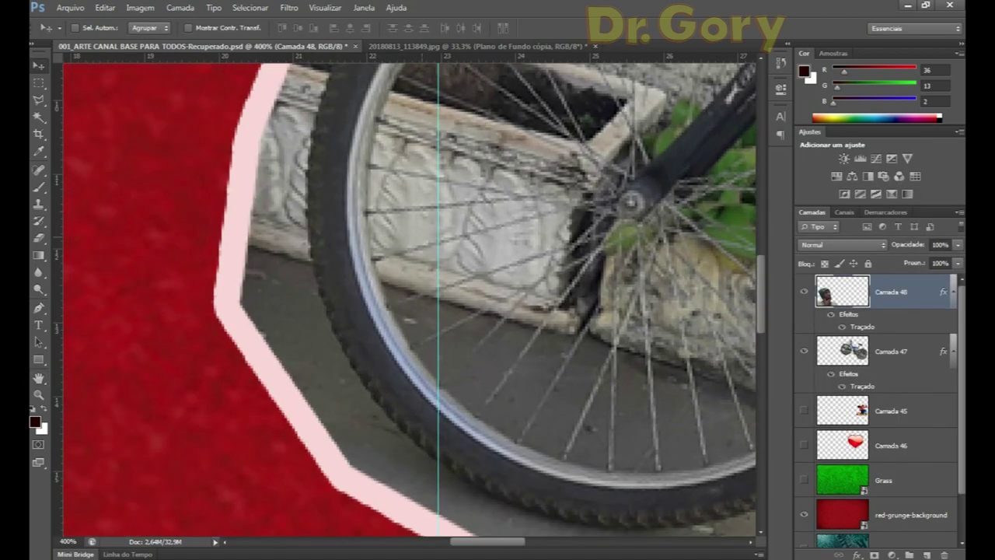
Inspect the man's outline and try erasing stray dots right of the face, then undo
key(ctrl+minus)
key(ctrl+minus)
scroll(410, 300, left, 5)
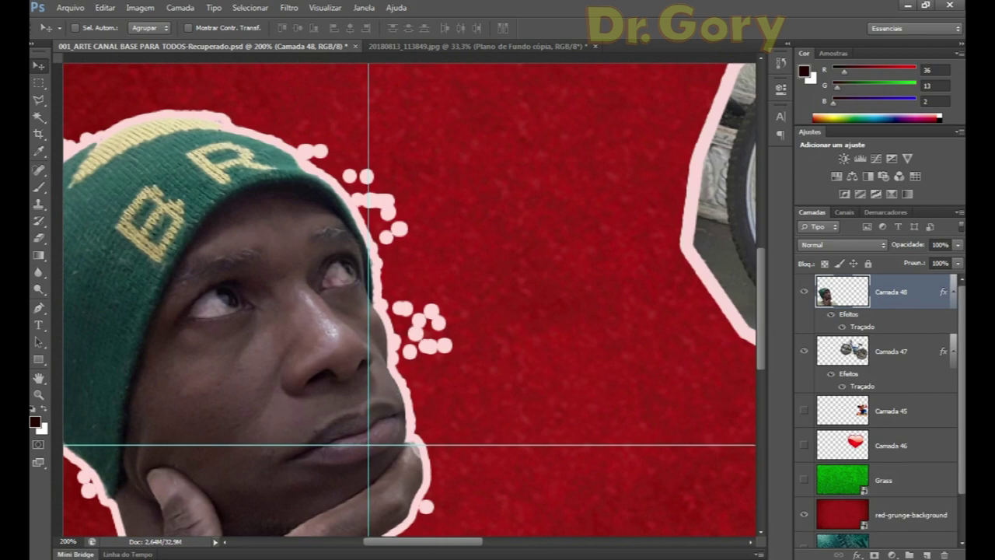
scroll(410, 299, left, 2)
scroll(410, 300, left, 2)
key(ctrl+plus)
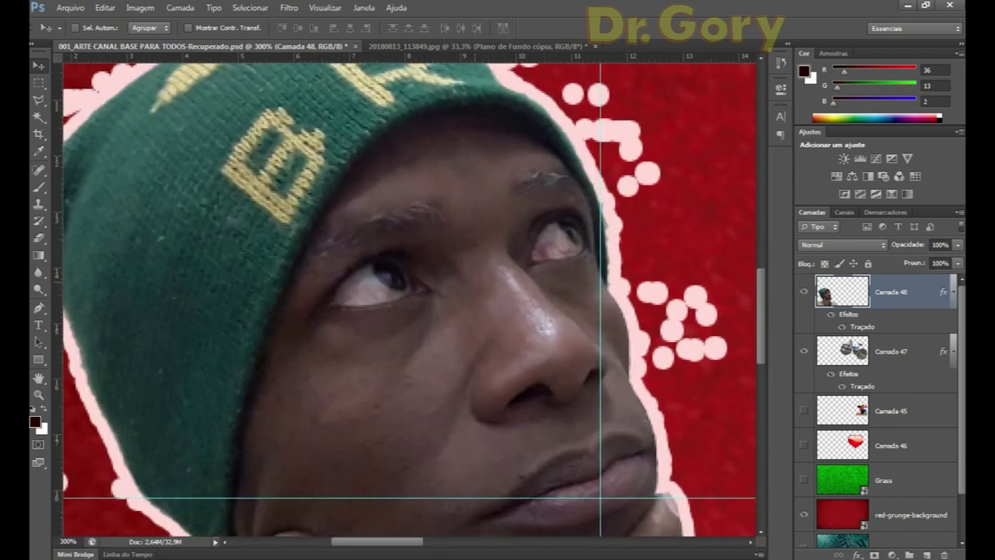
key(ctrl+minus)
key(ctrl+minus)
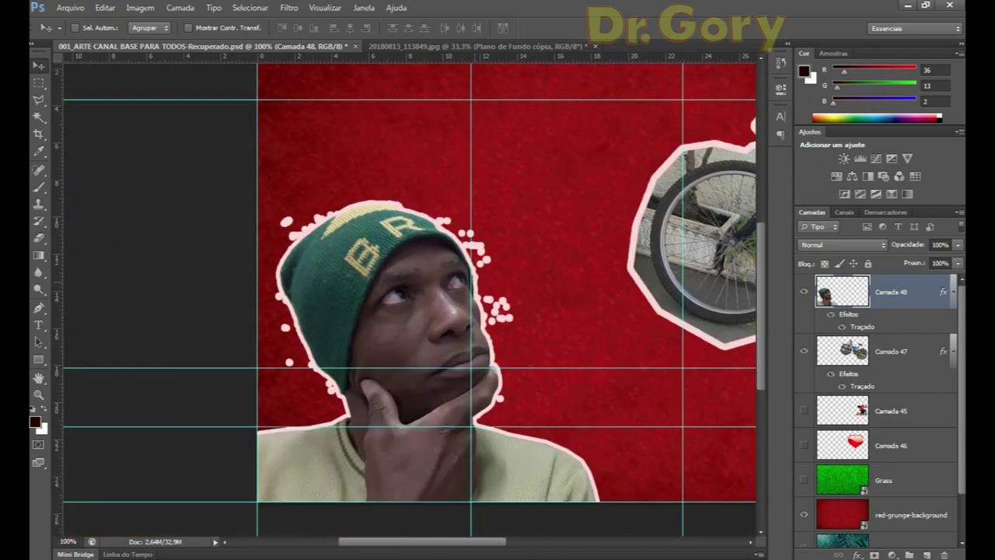
click(38, 238)
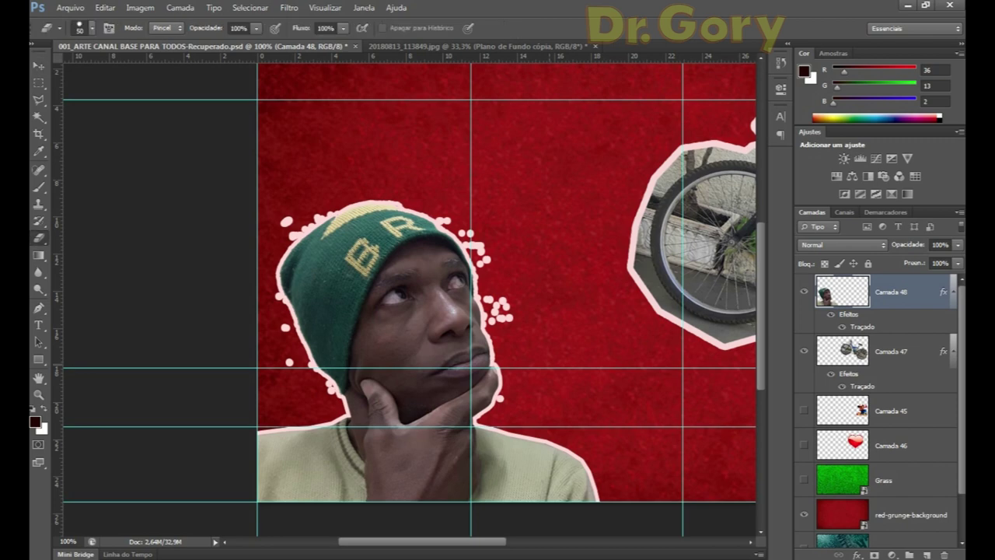
mouse_move(510, 317)
mouse_down()
mouse_move(486, 299)
mouse_move(482, 326)
mouse_move(494, 322)
mouse_up()
key(ctrl+z)
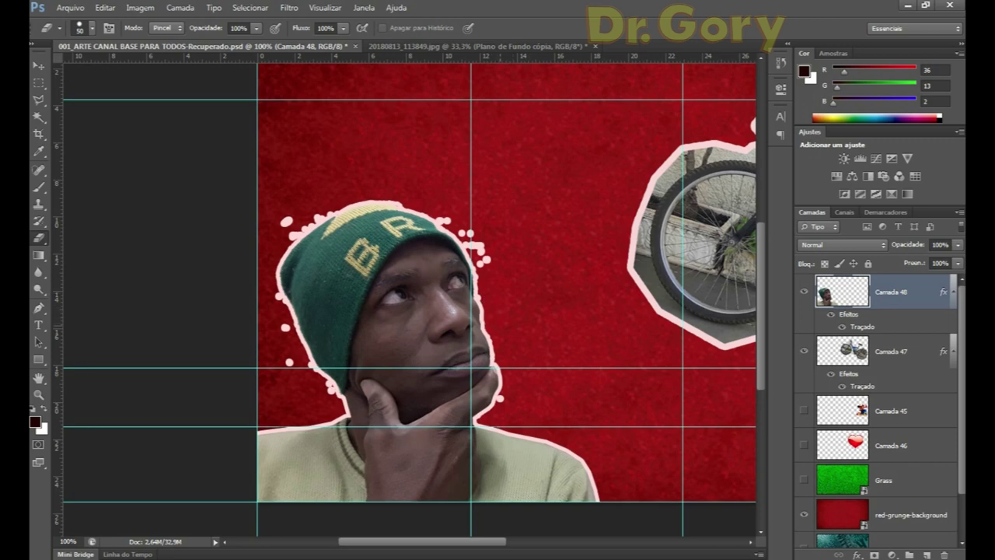
Erase the stray dots around the hat, cheek and along the man's left edge
drag(487, 265, 469, 231)
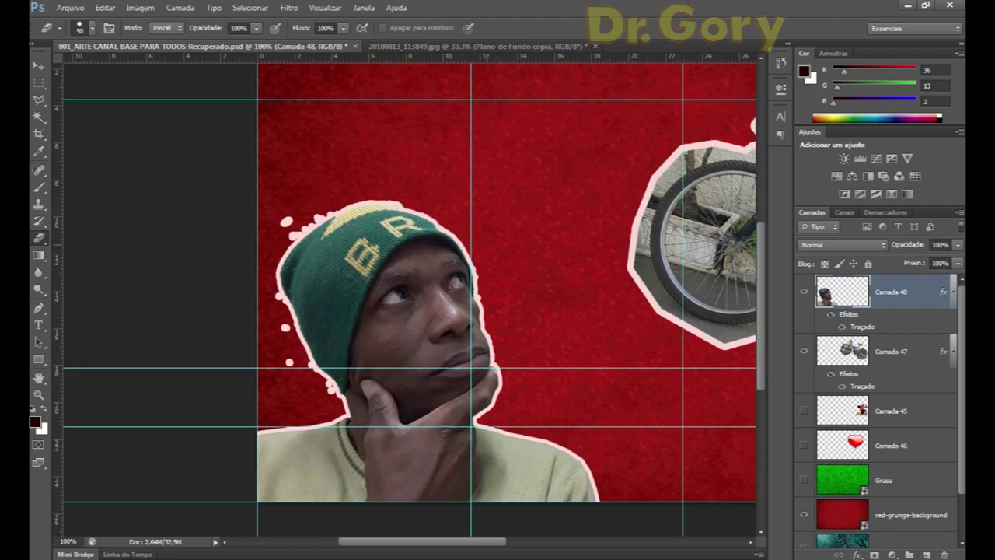
drag(330, 213, 300, 235)
drag(279, 282, 279, 300)
click(286, 328)
mouse_move(289, 362)
mouse_down()
mouse_move(310, 365)
mouse_move(331, 389)
mouse_up()
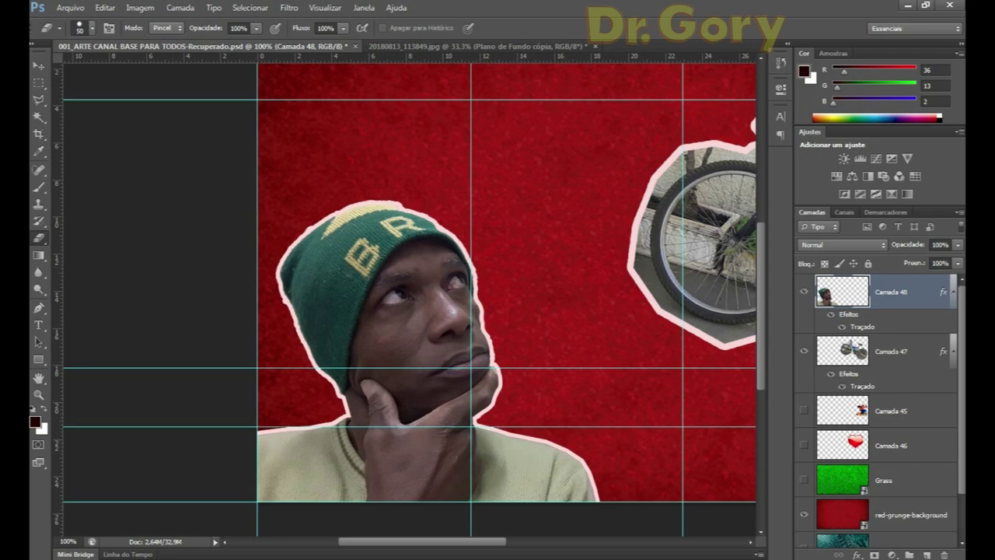
click(857, 555)
Set the man's pink Traçado stroke size to 10 px and apply it
click(855, 432)
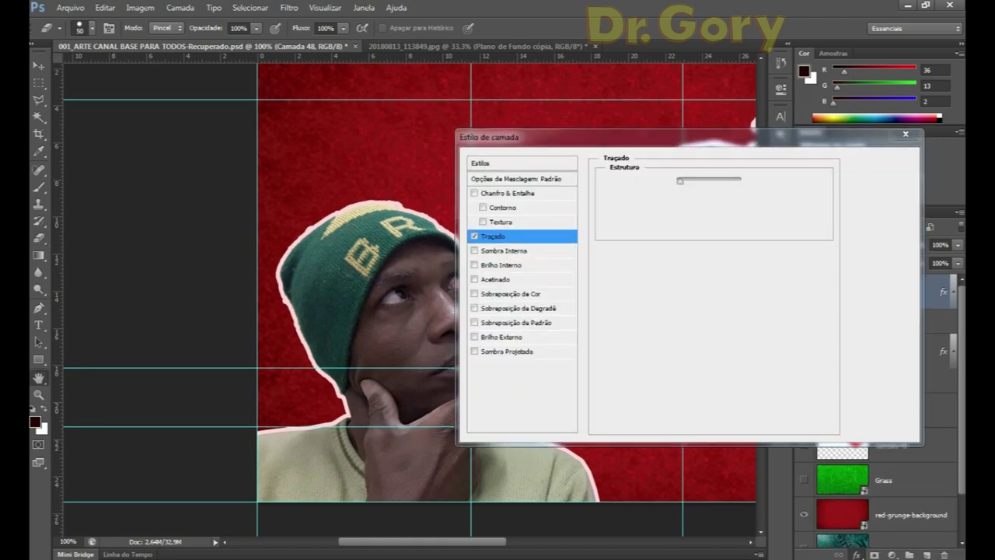
key(Up)
key(Up)
key(Up)
key(Down)
key(Down)
key(Up)
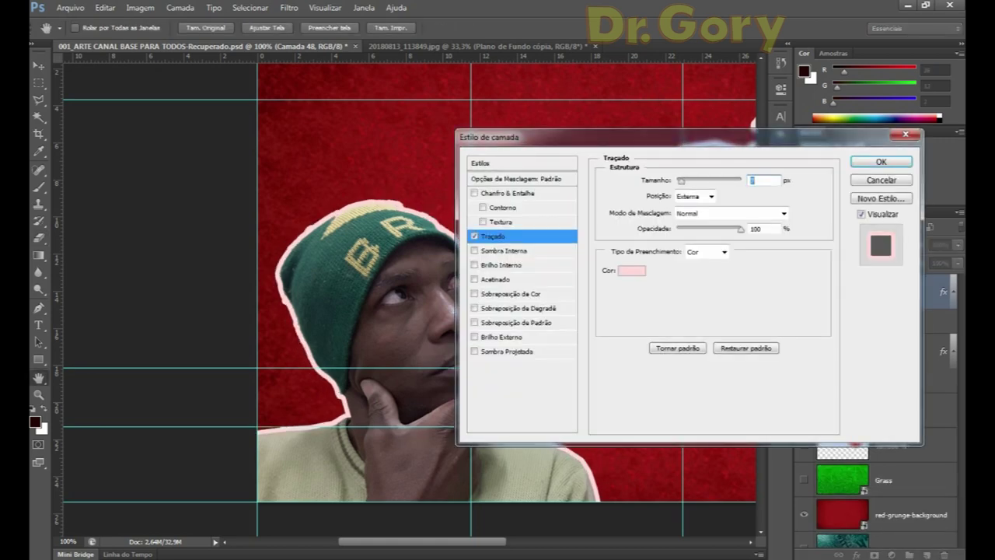
text(10)
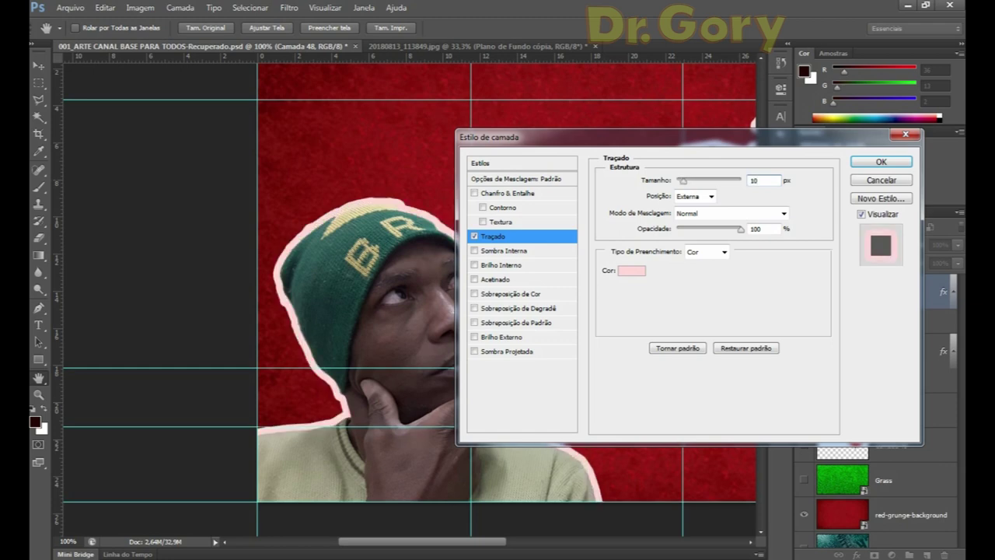
click(880, 161)
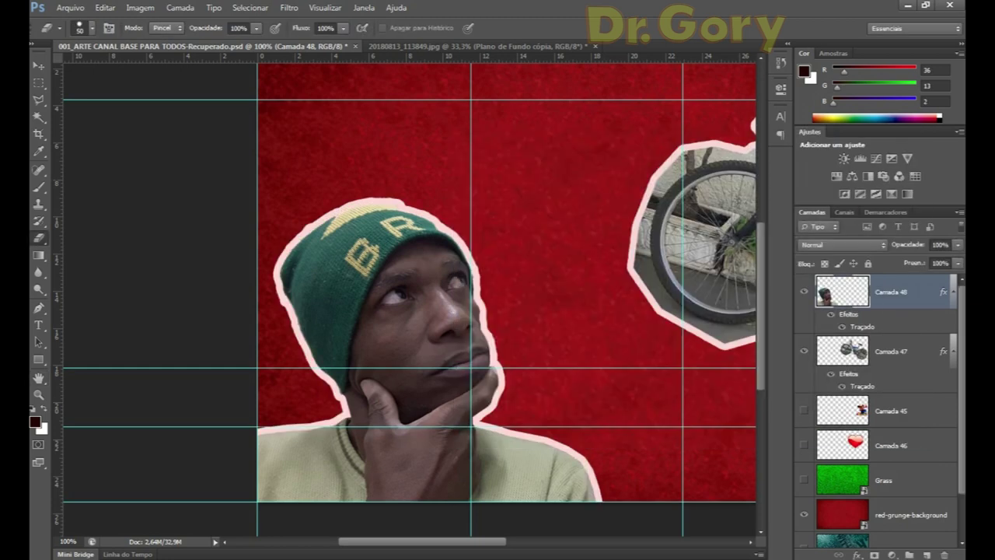
key(ctrl+minus)
key(ctrl+minus)
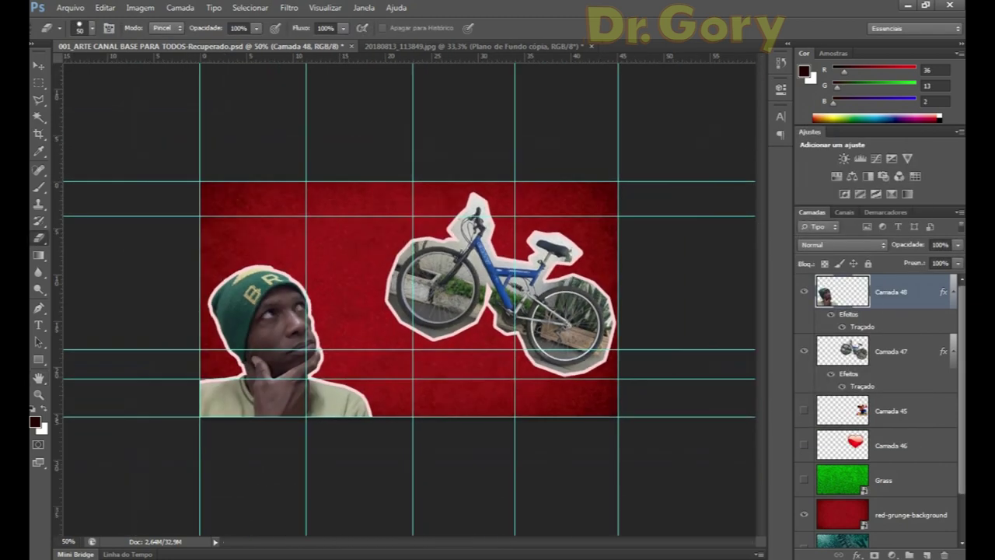
Show the heart layer, stack it above the bicycle layer, and place it beside the man's face
click(891, 351)
click(38, 65)
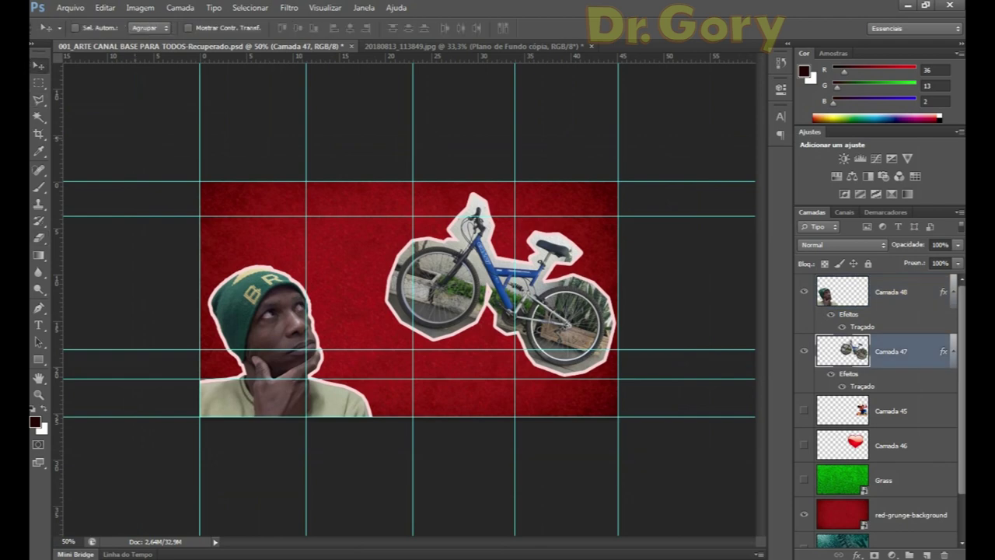
click(804, 445)
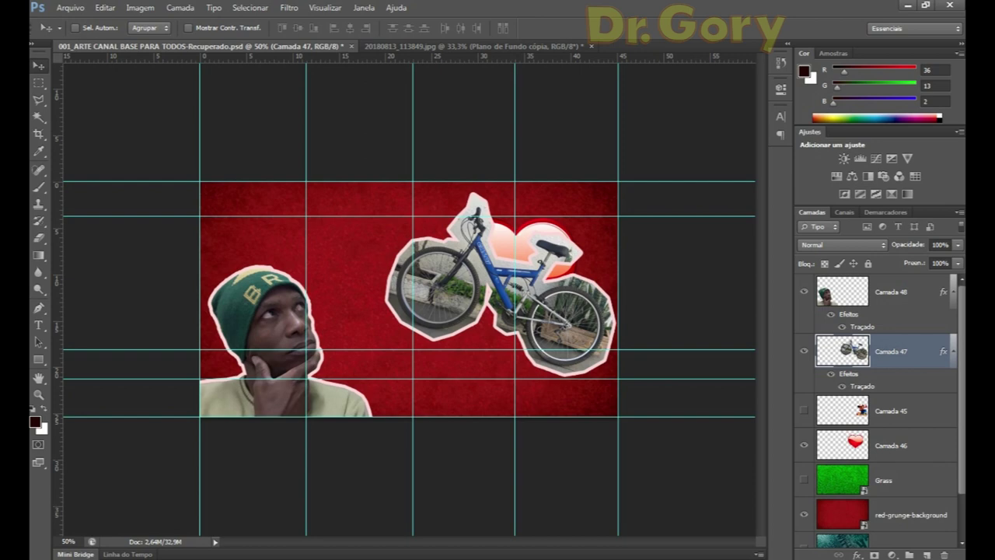
drag(891, 445, 891, 342)
drag(529, 245, 377, 296)
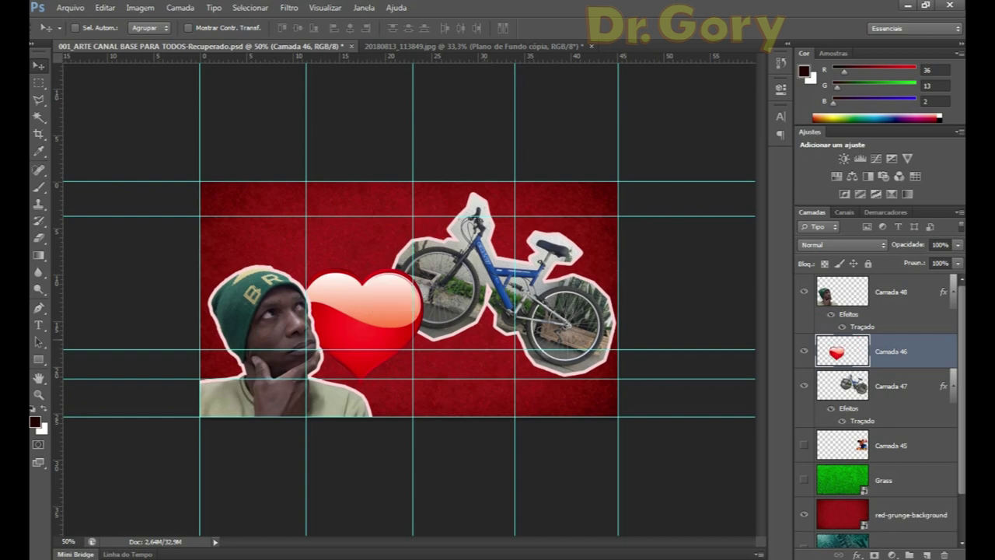
Tilt the heart about 11°, then hide the red grunge background and show Camada 34's text collage
key(ctrl+t)
drag(476, 238, 470, 227)
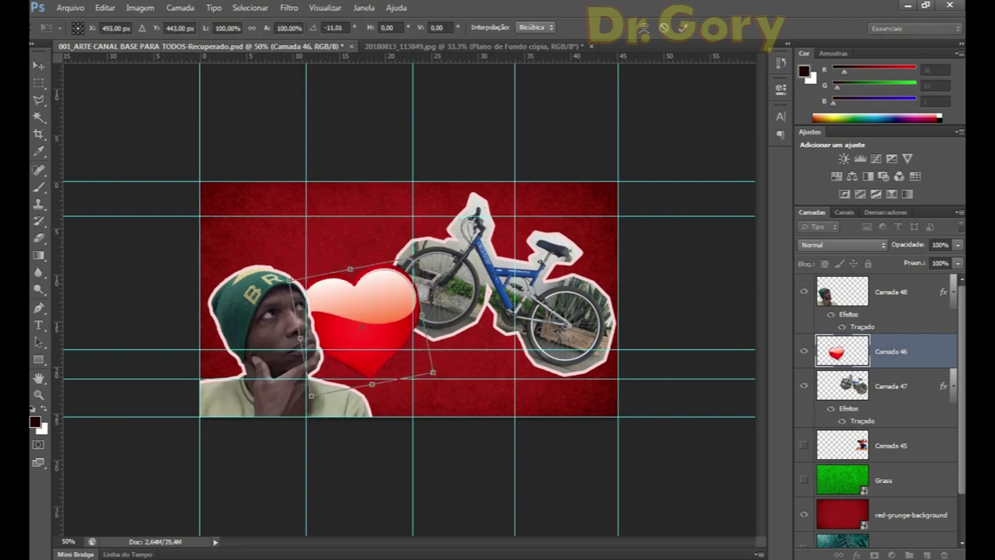
scroll(879, 412, down, 2)
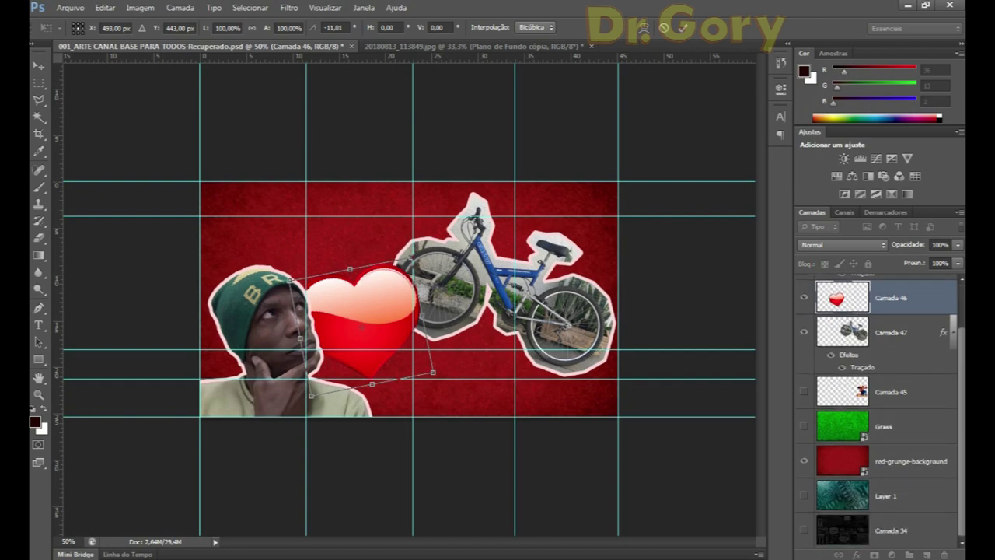
key(Return)
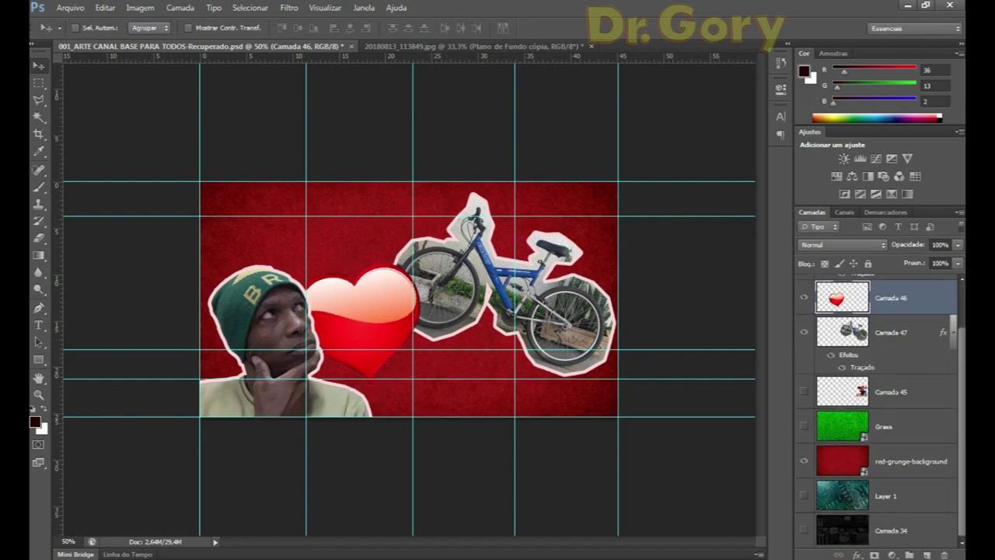
click(803, 530)
click(804, 461)
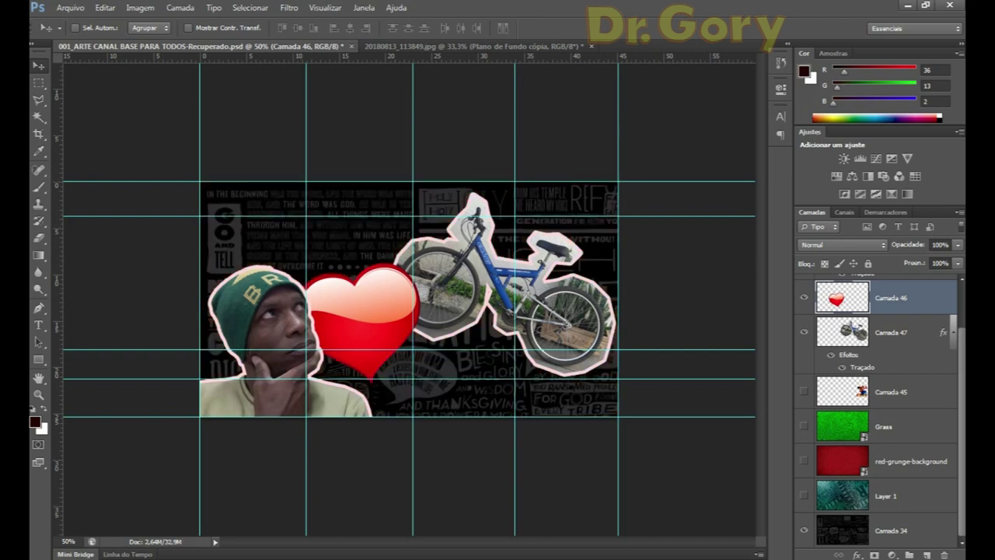
Enlarge, tilt and reposition the bicycle beside the man with Free Transform
click(894, 332)
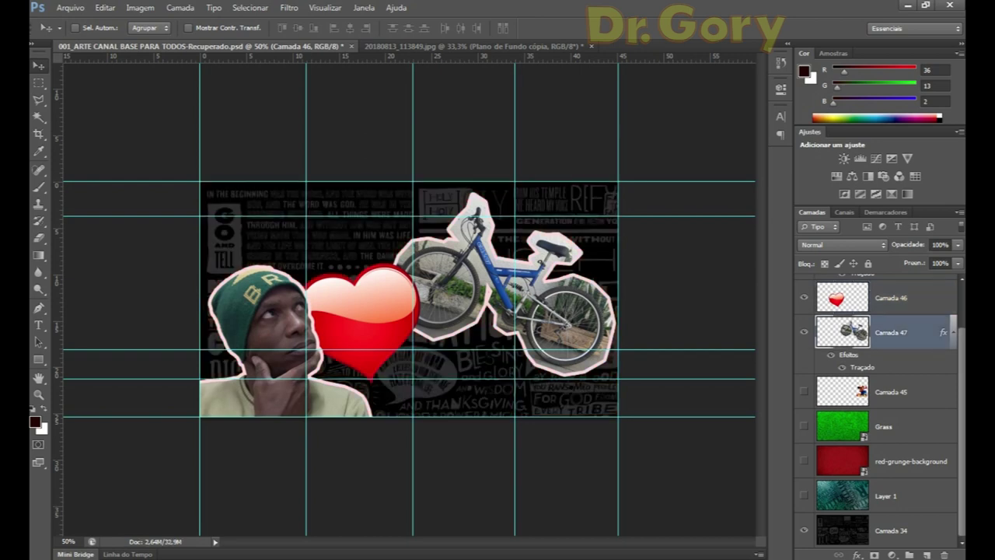
key(ctrl+t)
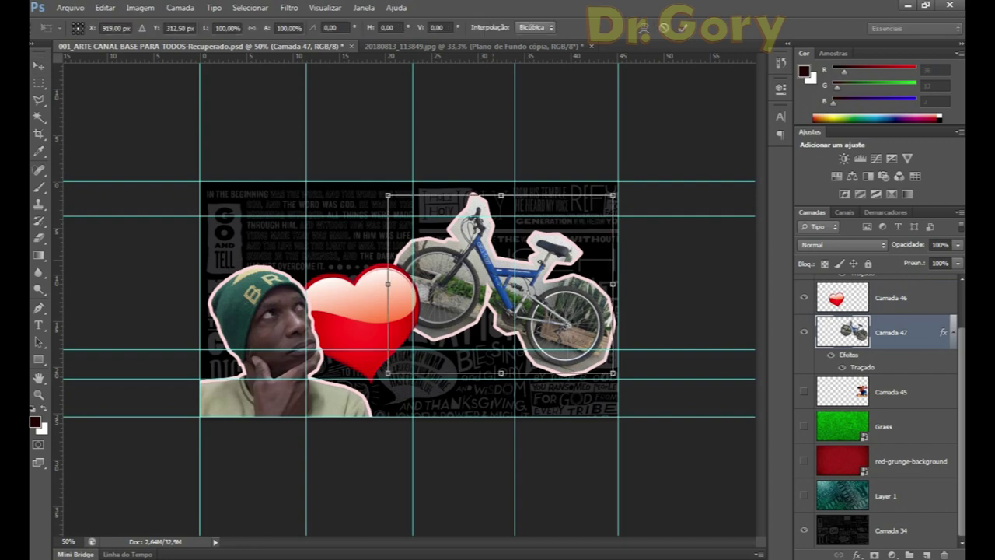
drag(387, 195, 342, 158)
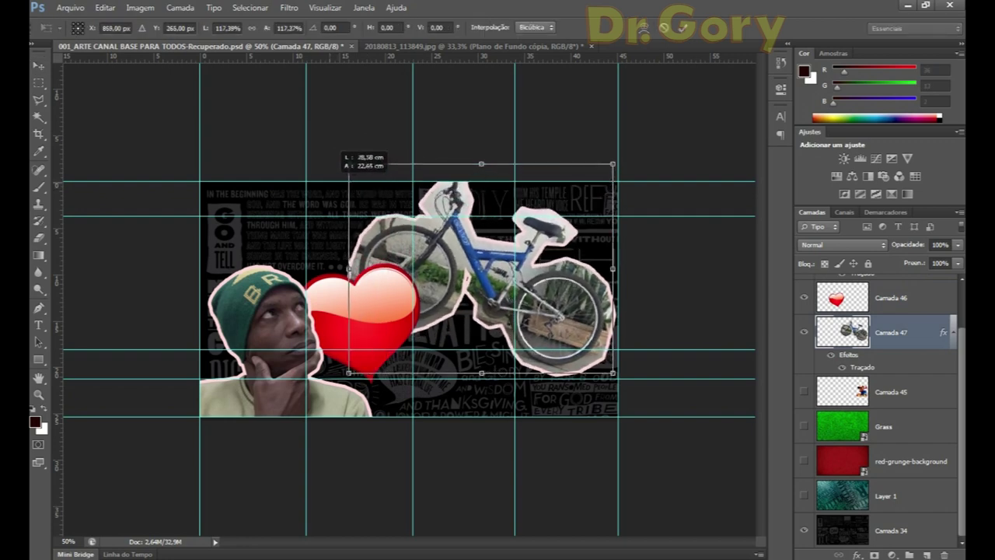
drag(443, 203, 436, 231)
drag(621, 408, 637, 383)
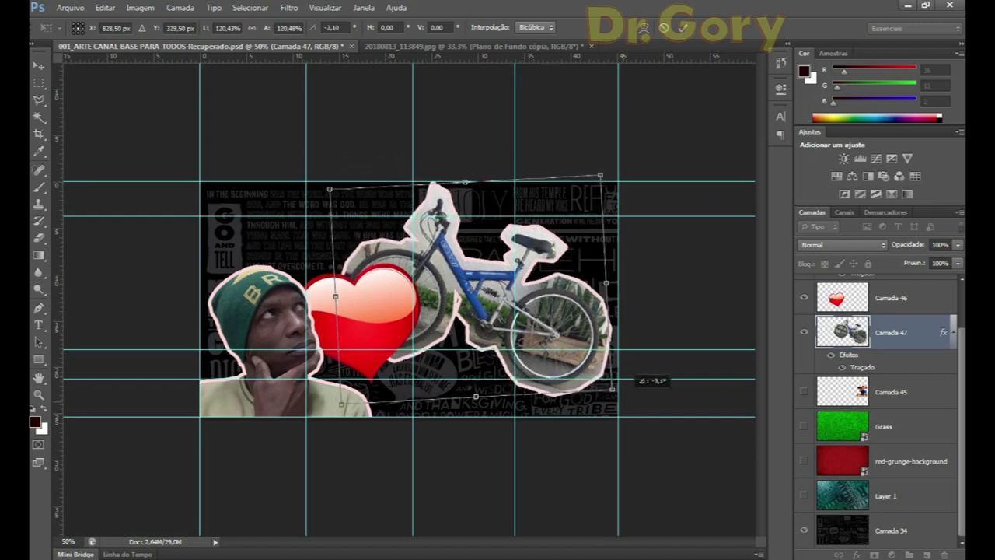
drag(521, 289, 520, 277)
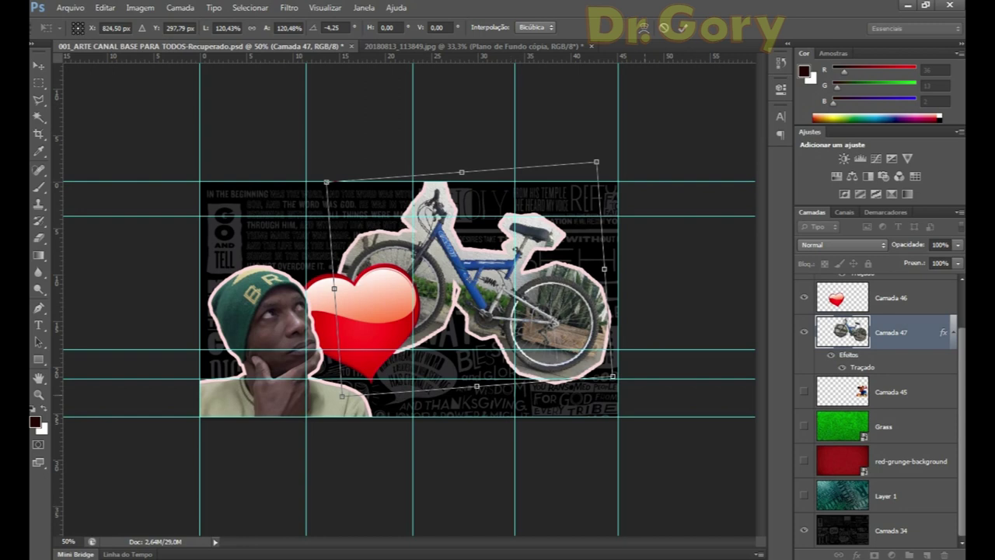
mouse_move(645, 380)
mouse_down()
mouse_move(657, 395)
mouse_move(543, 343)
mouse_up()
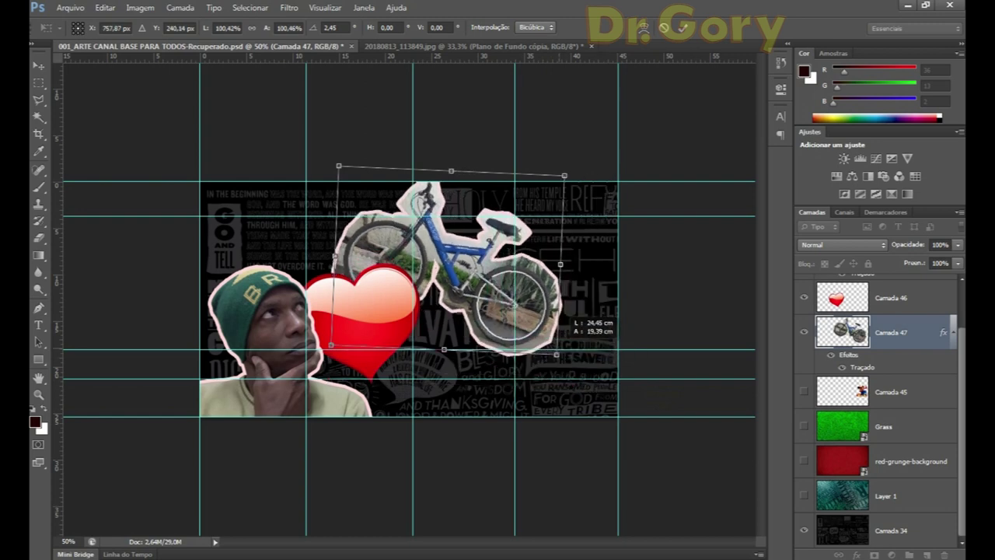
drag(500, 281, 520, 285)
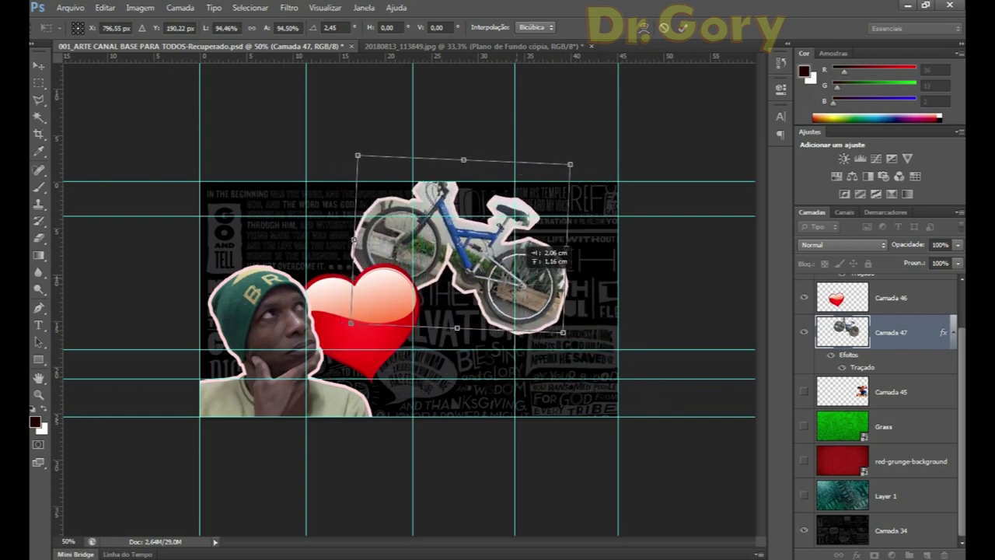
mouse_move(531, 265)
mouse_down()
mouse_move(479, 257)
mouse_move(492, 256)
mouse_up()
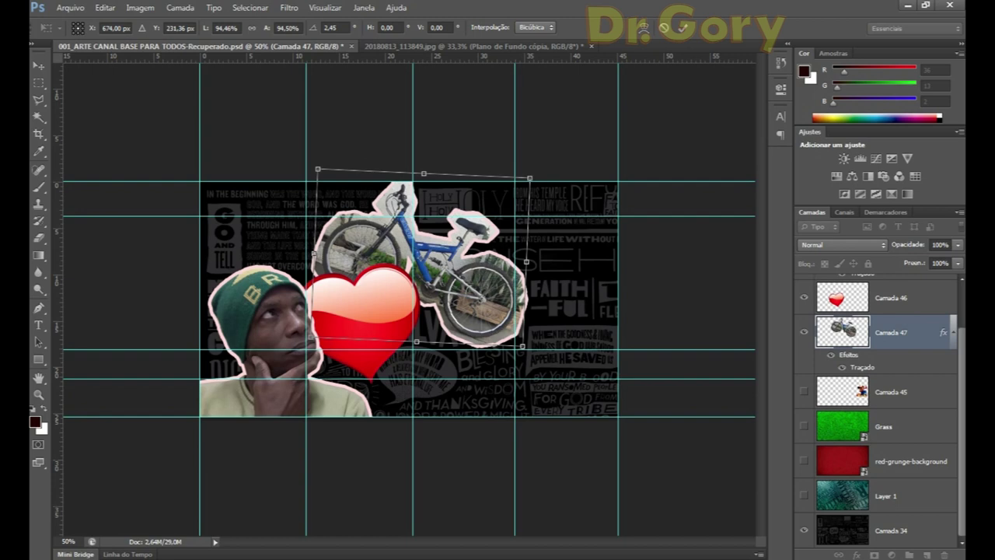
key(Return)
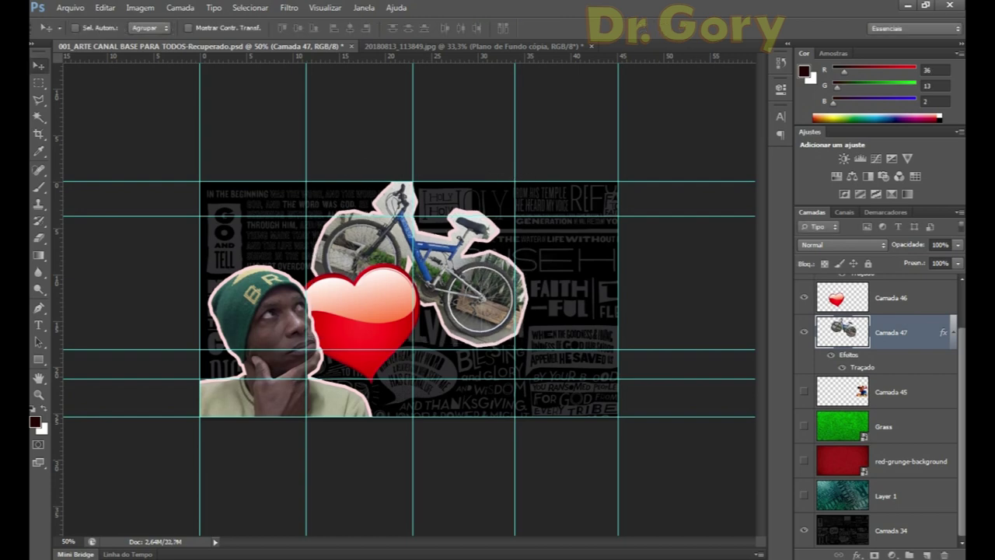
Hide the heart and enlarge the bike to about 130%, tilted roughly 18°
click(803, 297)
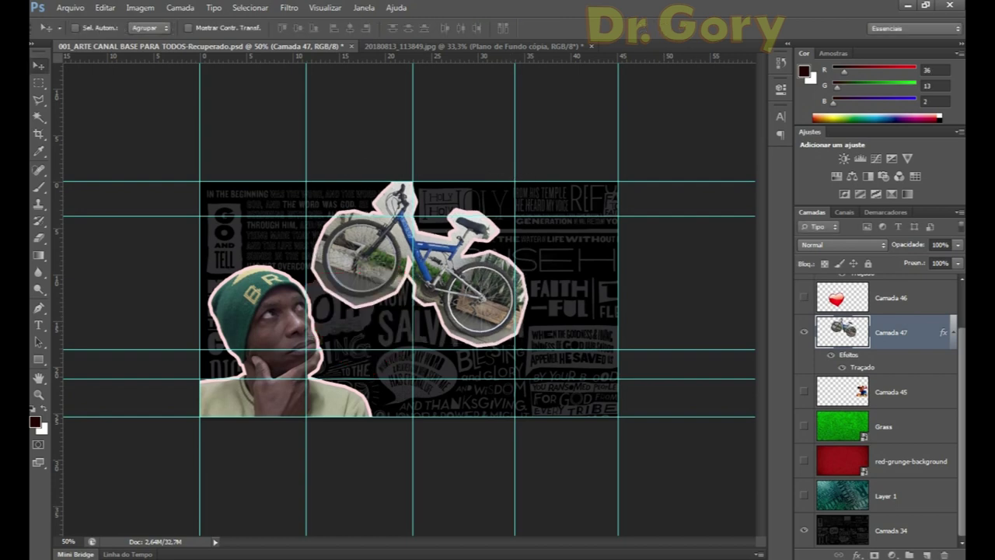
key(ctrl+t)
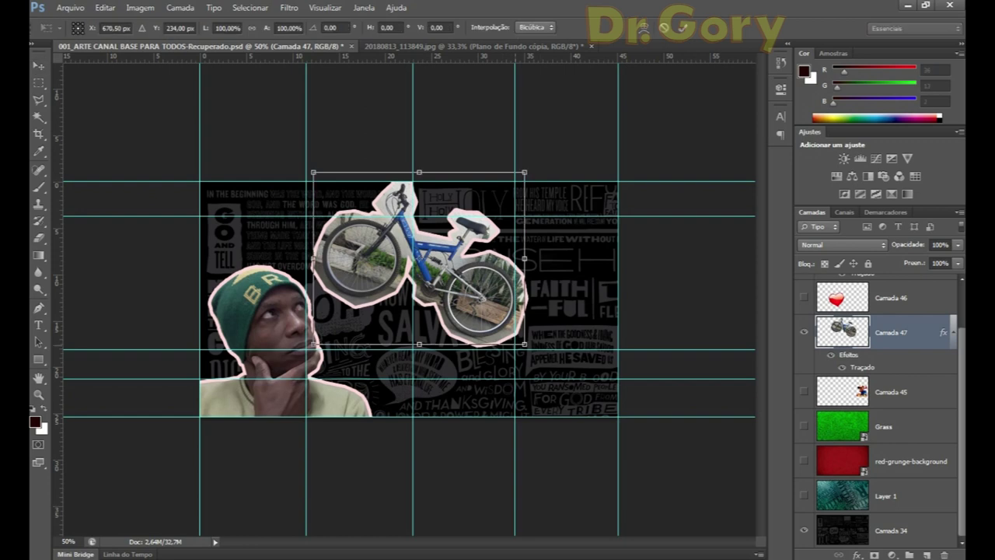
mouse_move(524, 344)
mouse_down()
mouse_move(548, 363)
mouse_move(585, 335)
mouse_move(585, 307)
mouse_move(614, 288)
mouse_move(614, 310)
mouse_up()
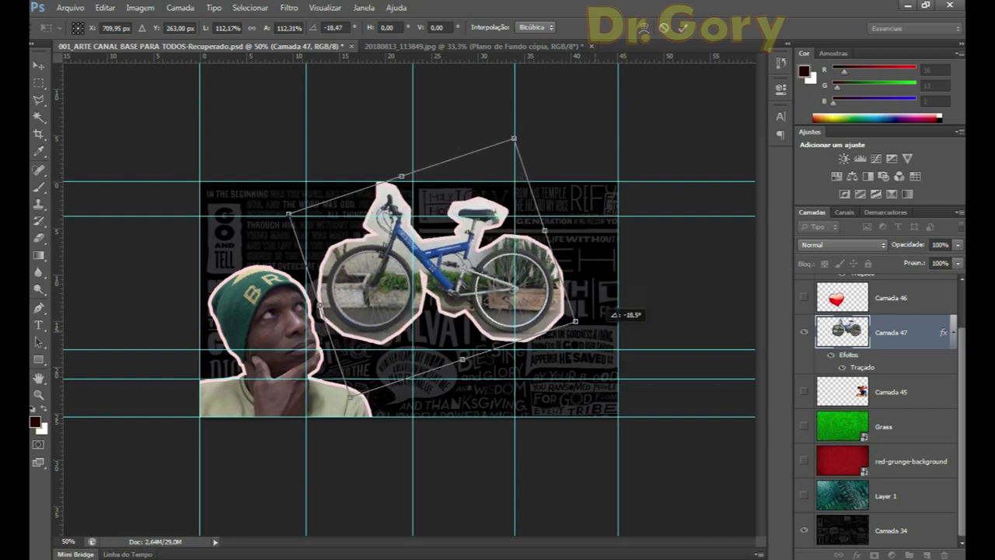
drag(600, 309, 610, 335)
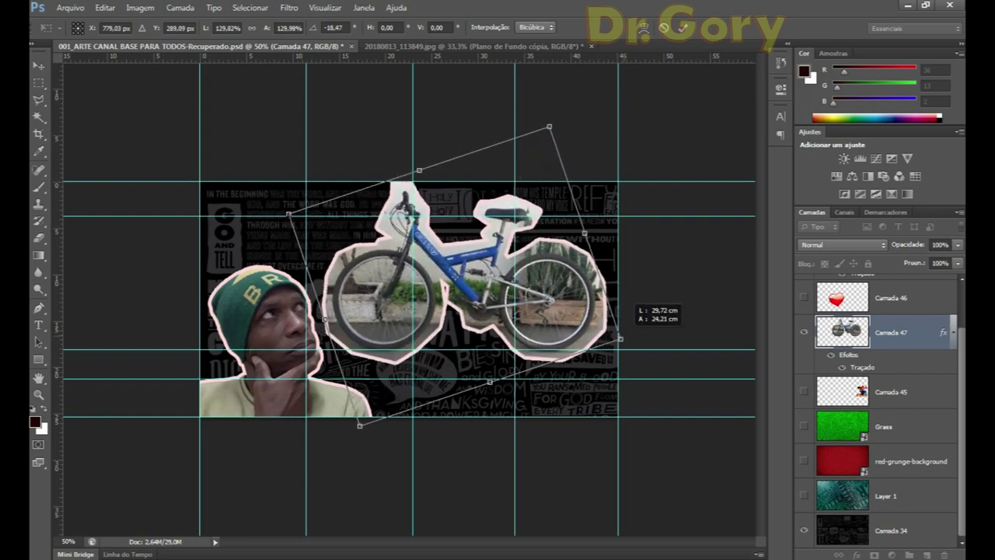
key(Return)
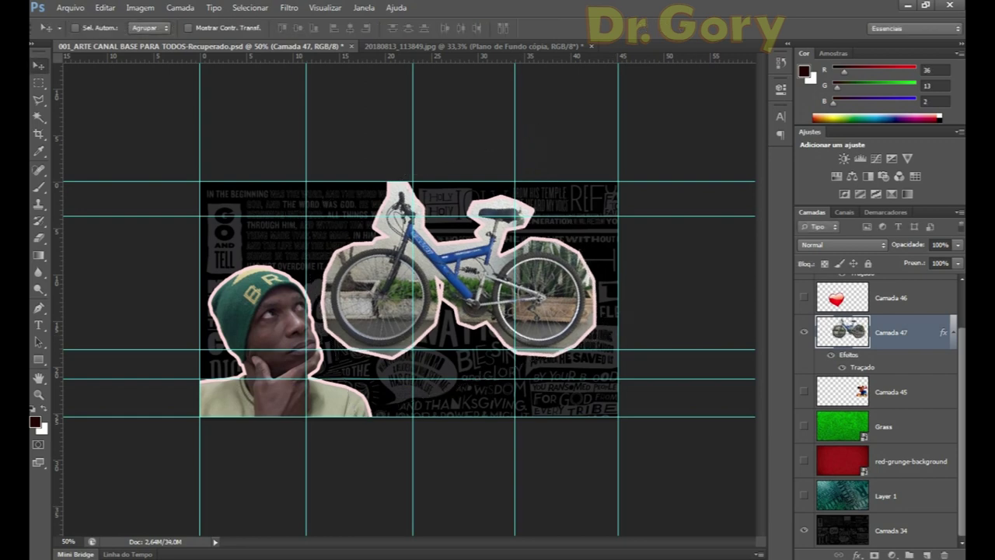
key(t)
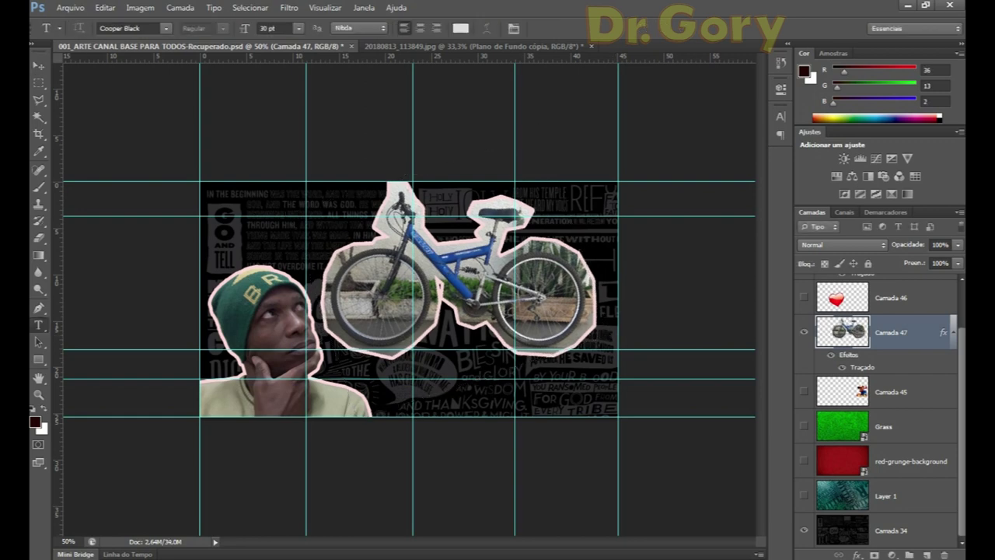
Type 'vlogando de Bike' above the man's head and colour it yellow
click(214, 245)
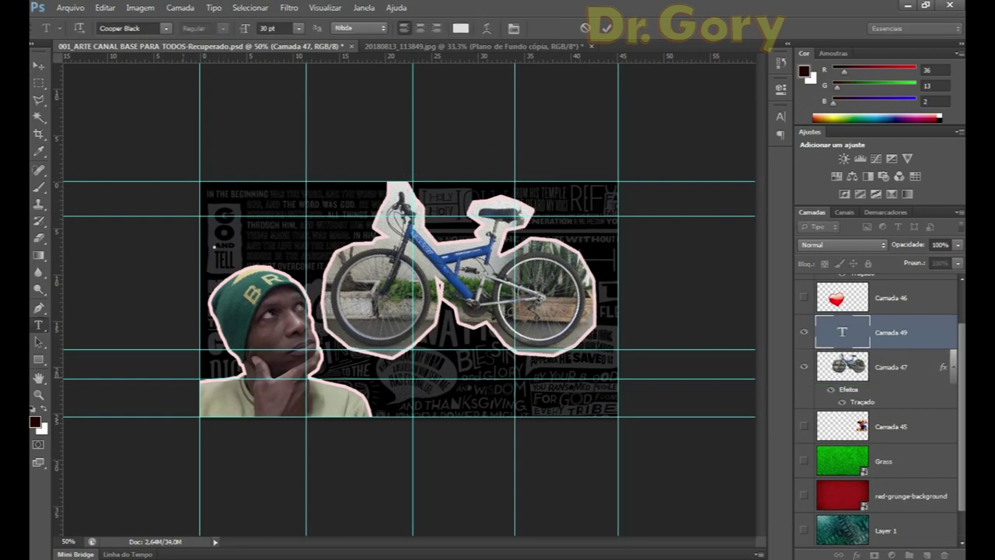
text(vlogando)
text( de Bike)
drag(299, 244, 213, 244)
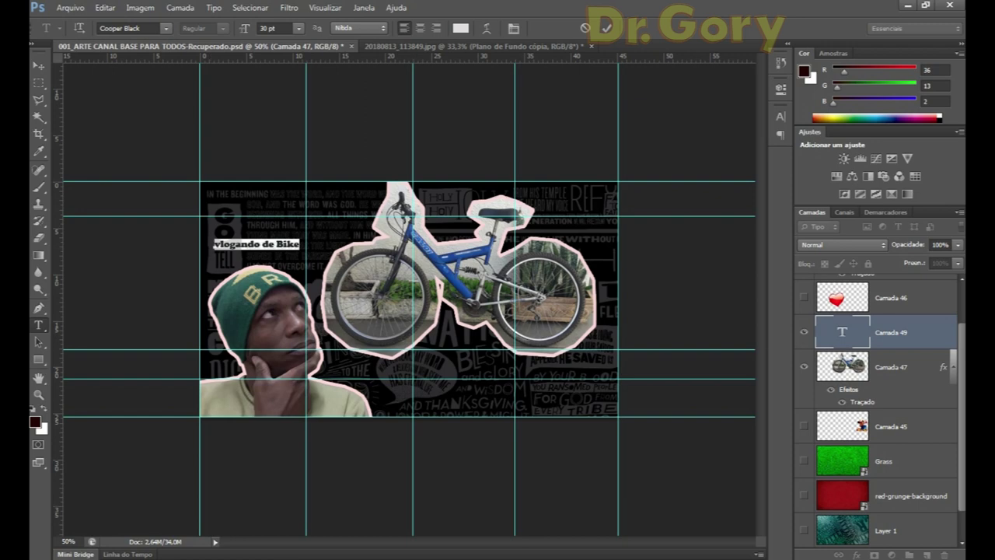
click(461, 27)
click(752, 288)
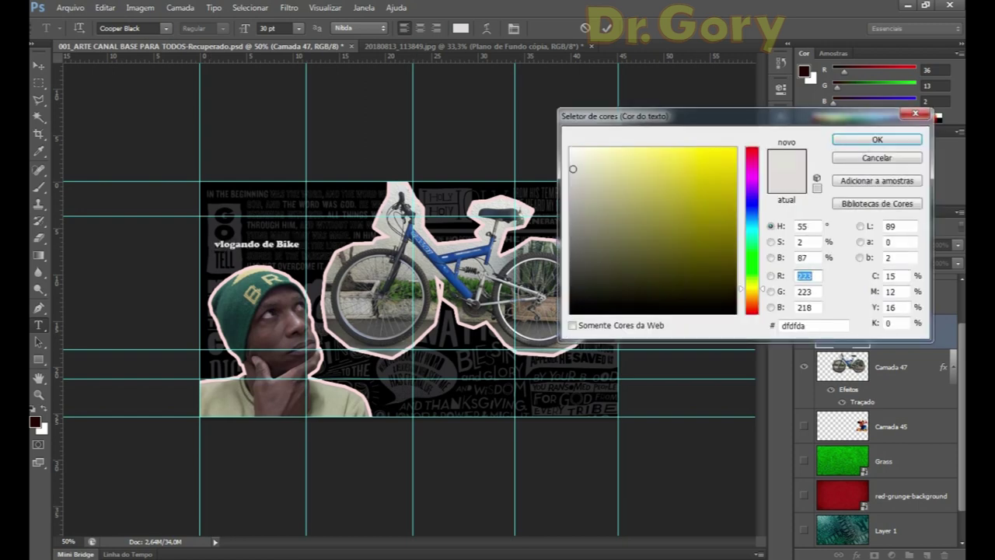
click(731, 151)
click(877, 139)
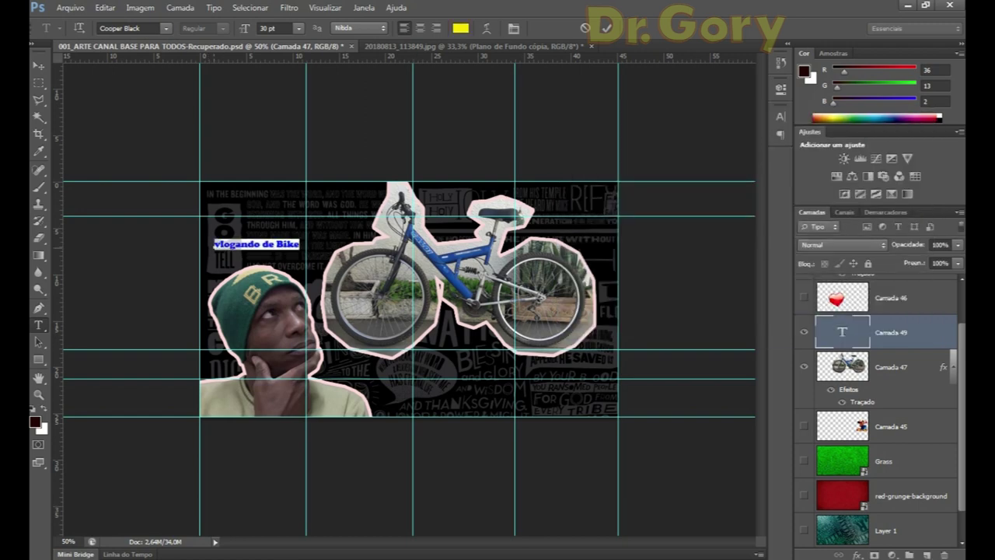
Capitalize the title's first letter to 'V' and commit the text layer
text(V)
key(Delete)
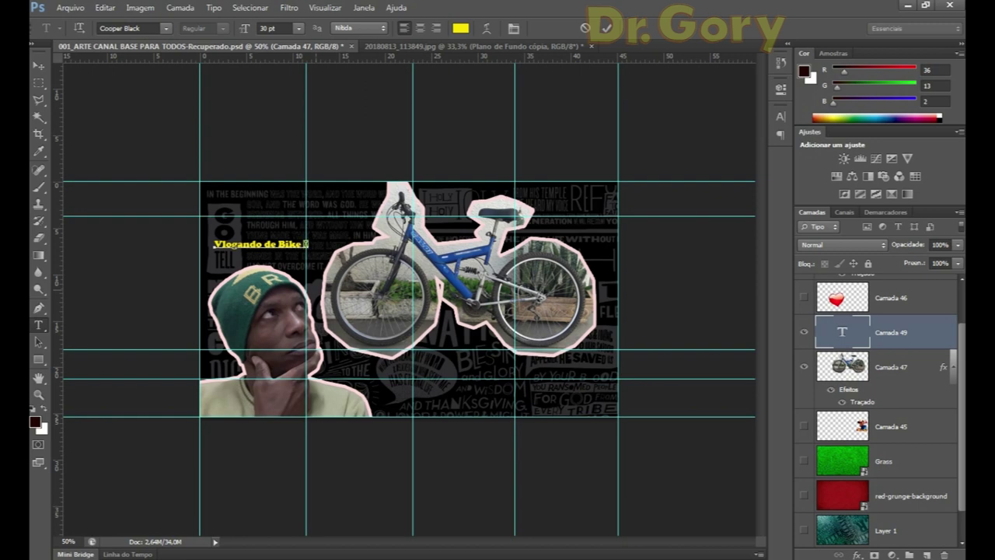
click(305, 243)
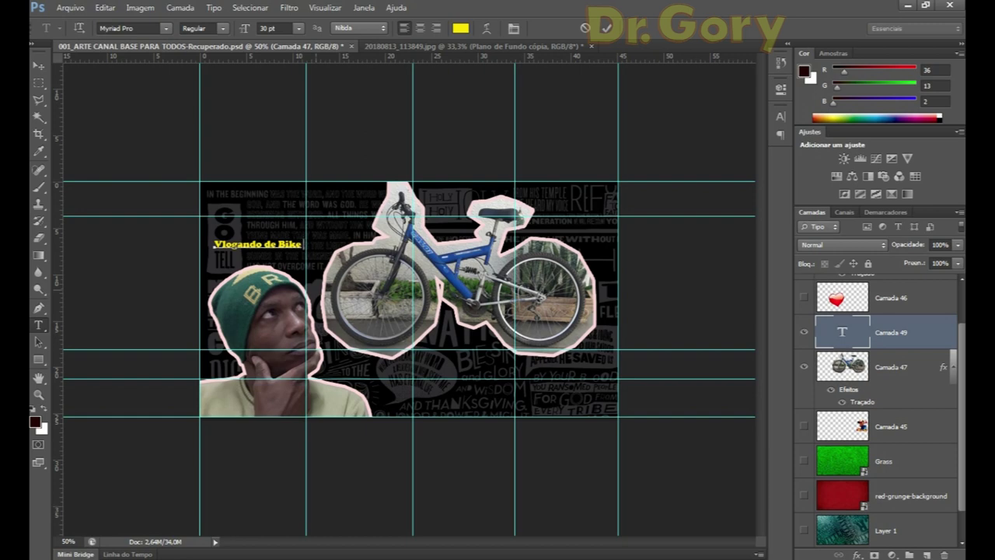
text(!)
click(38, 65)
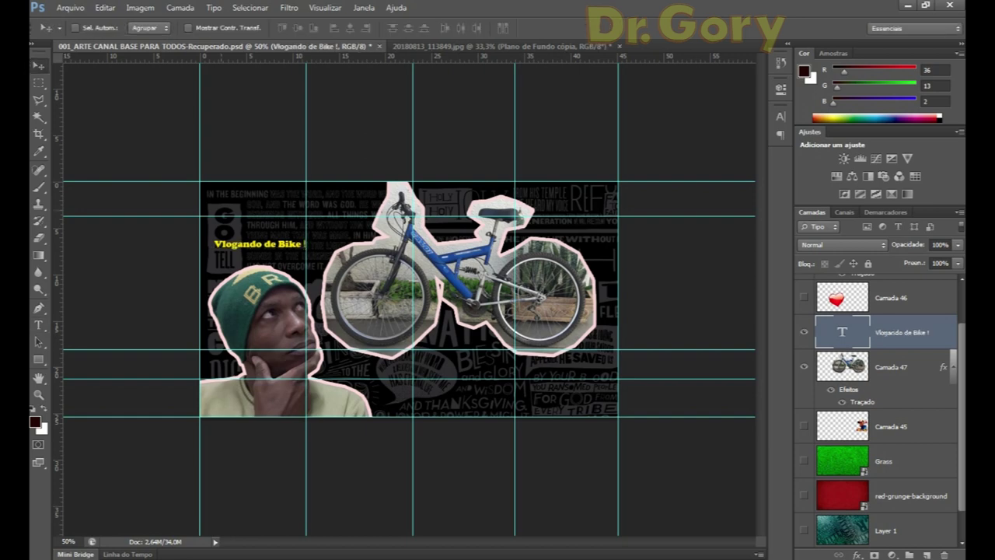
Scale the title up to span the banner and move it toward the top
key(ctrl+t)
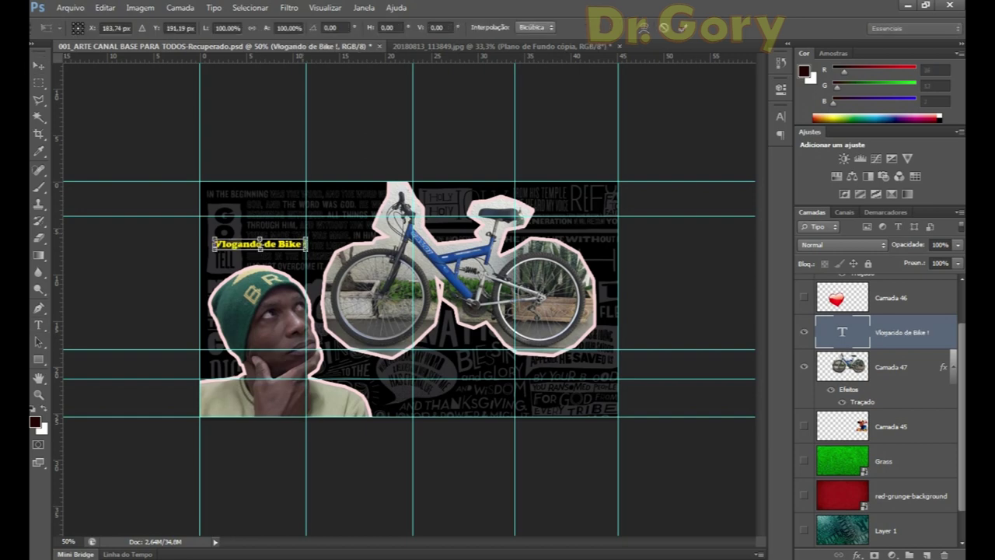
drag(306, 240, 618, 203)
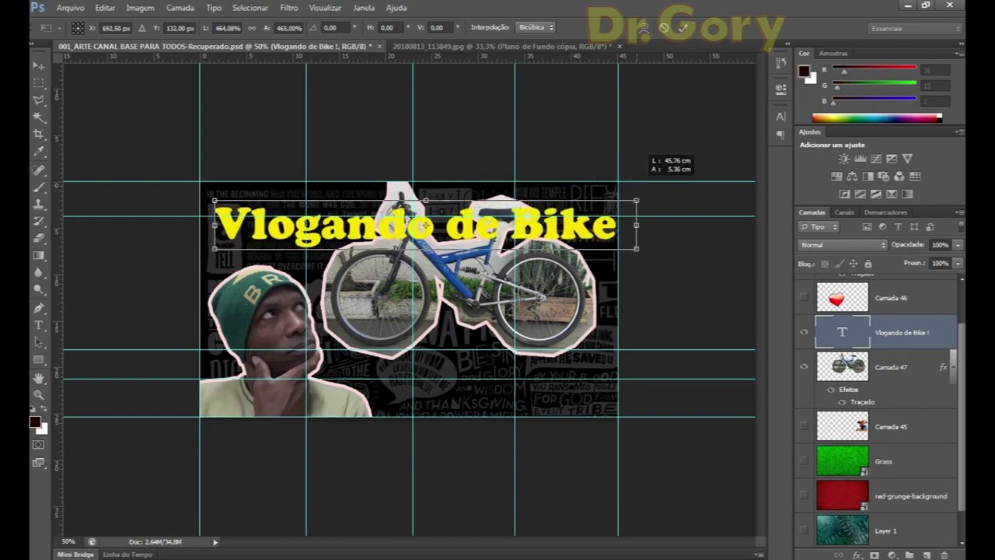
drag(566, 242, 561, 233)
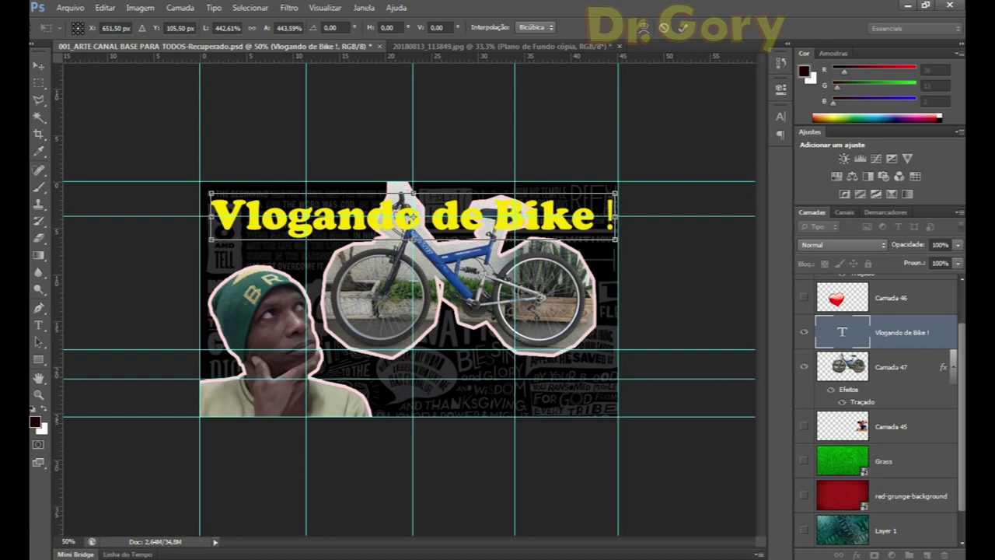
key(Return)
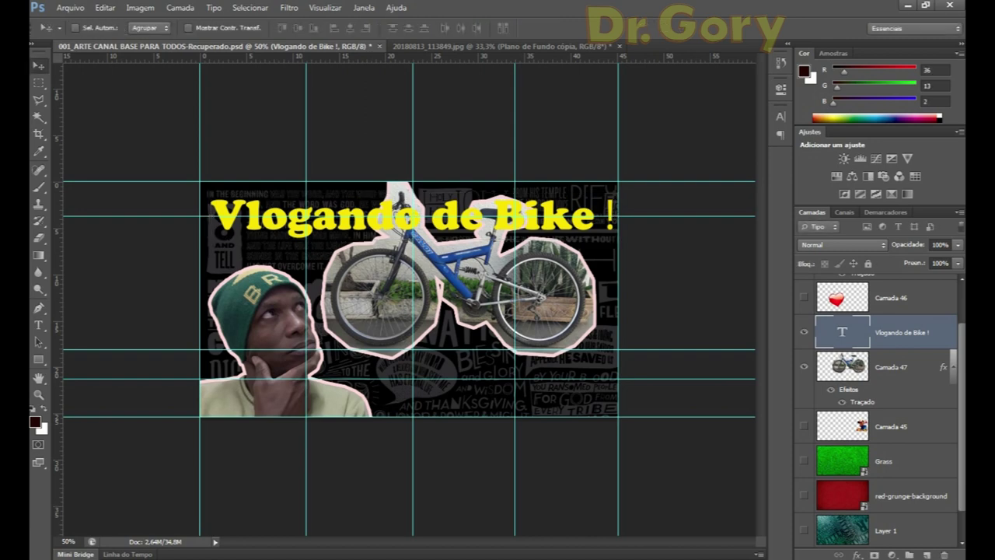
Give the title an inner shadow and a thin #333134 dark grey stroke
click(858, 555)
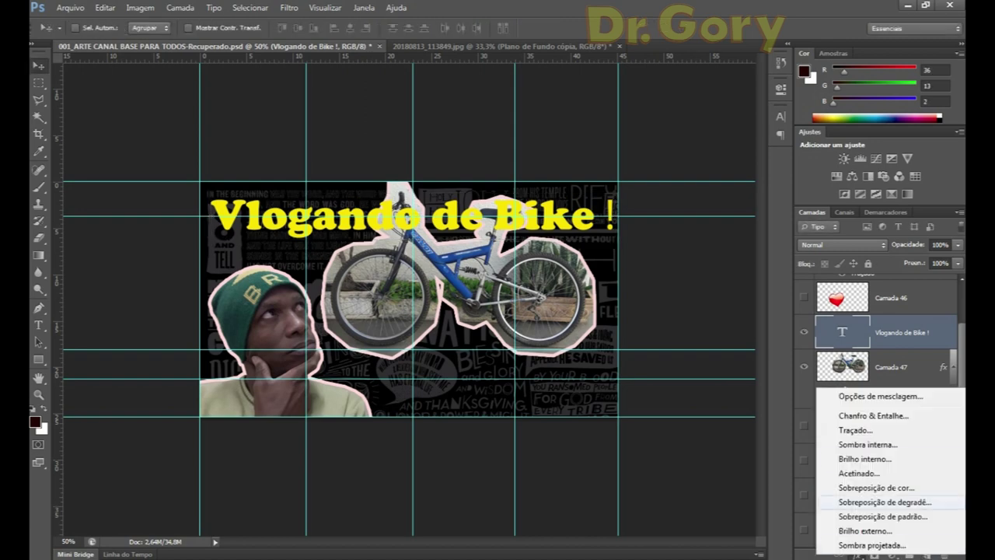
click(868, 444)
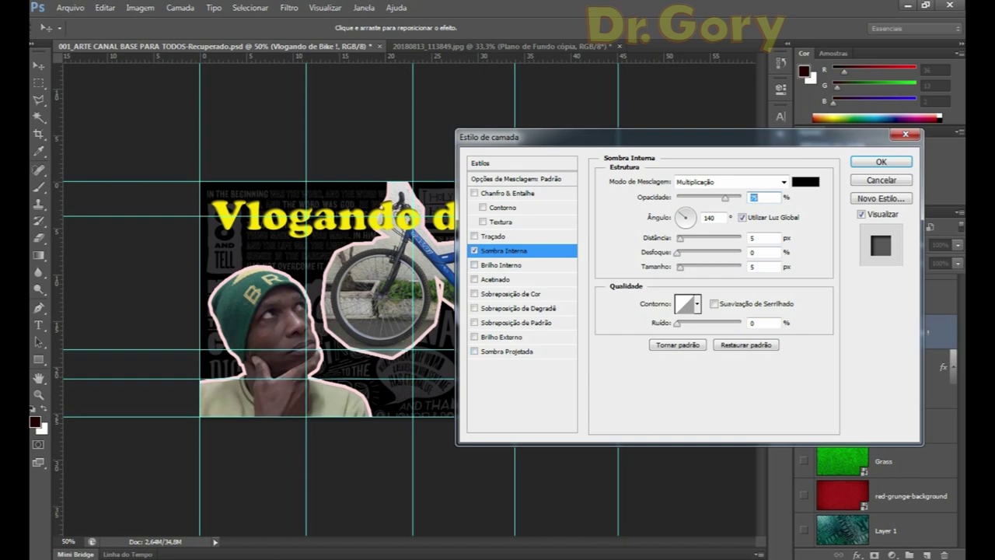
click(492, 235)
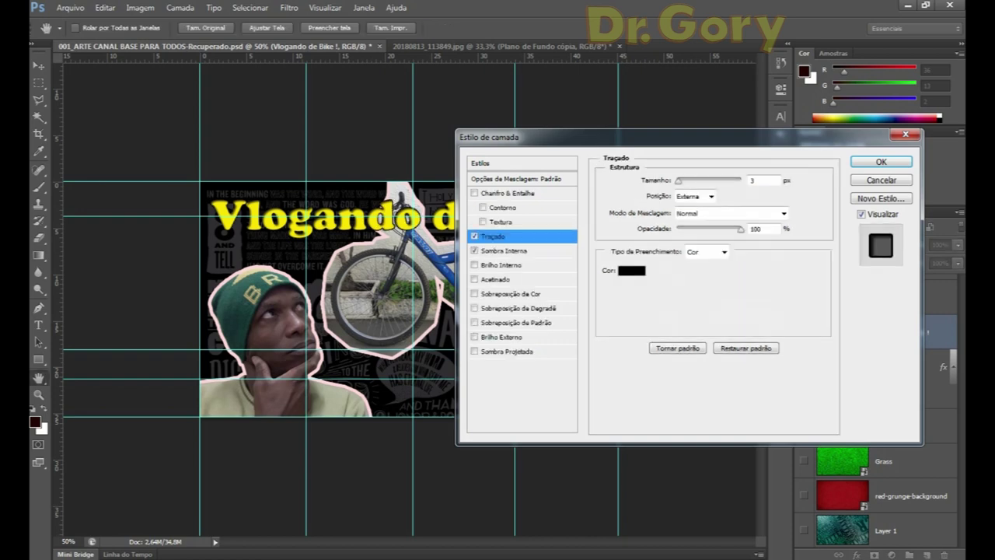
click(632, 270)
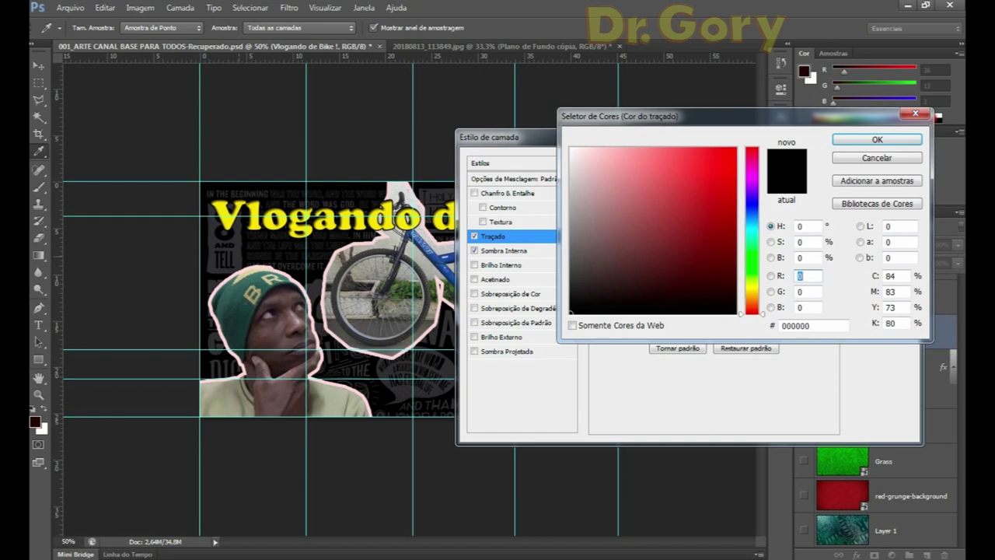
text(333134)
click(877, 139)
key(Up)
key(Up)
key(Up)
key(Up)
key(Up)
key(Up)
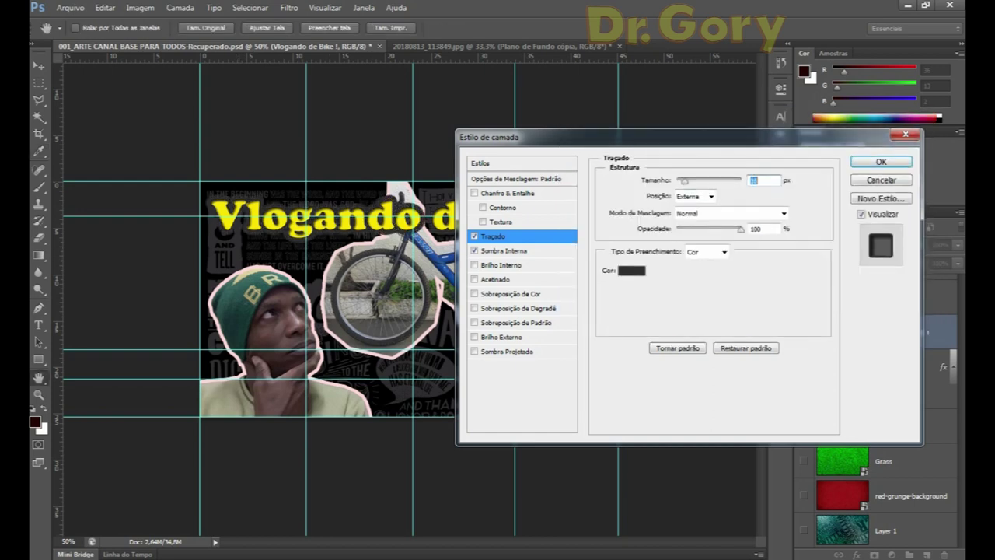
key(Down)
key(Down)
key(Down)
key(Down)
key(Return)
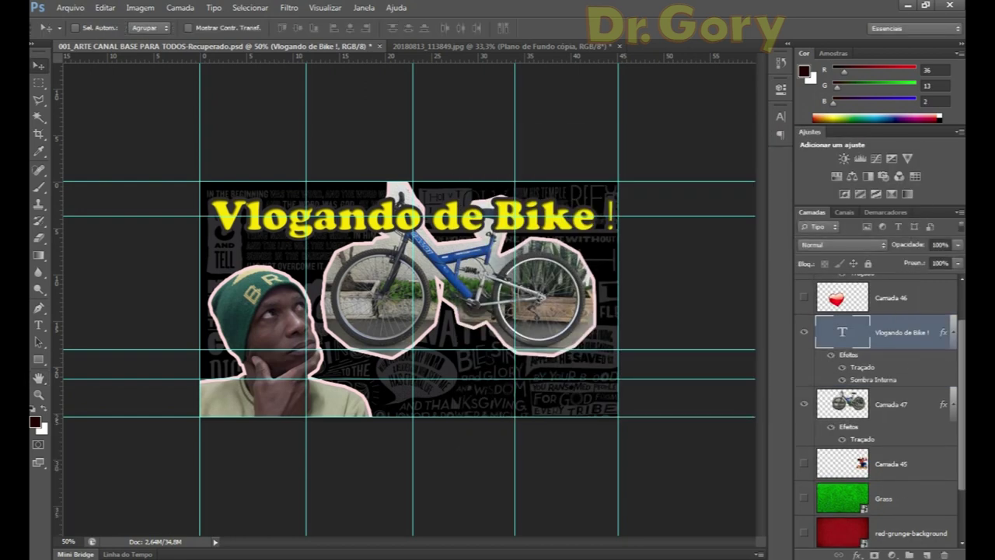
Nudge the Camada 47 bike cut-out down two arrow-key steps, then reselect the title layer
click(902, 405)
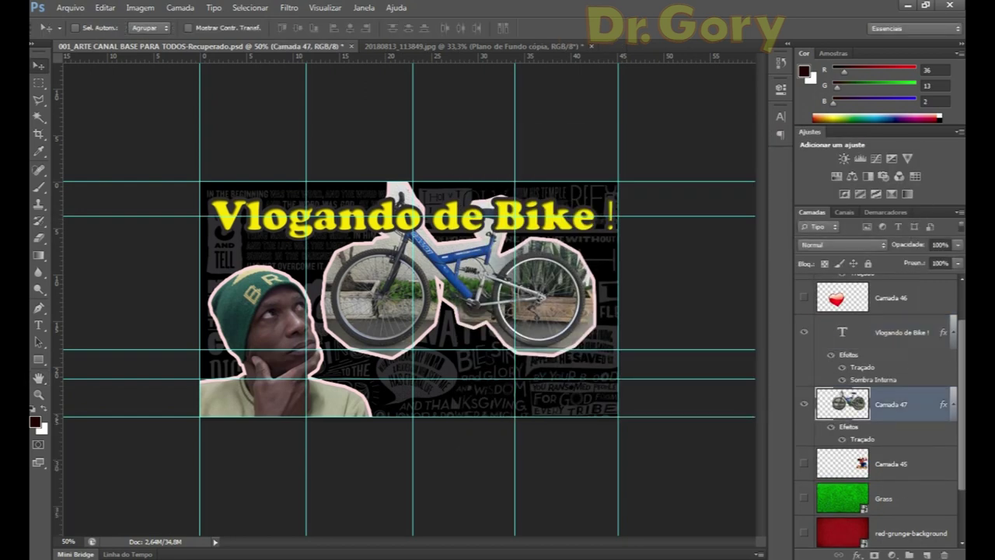
key(Down)
key(Down)
key(Down)
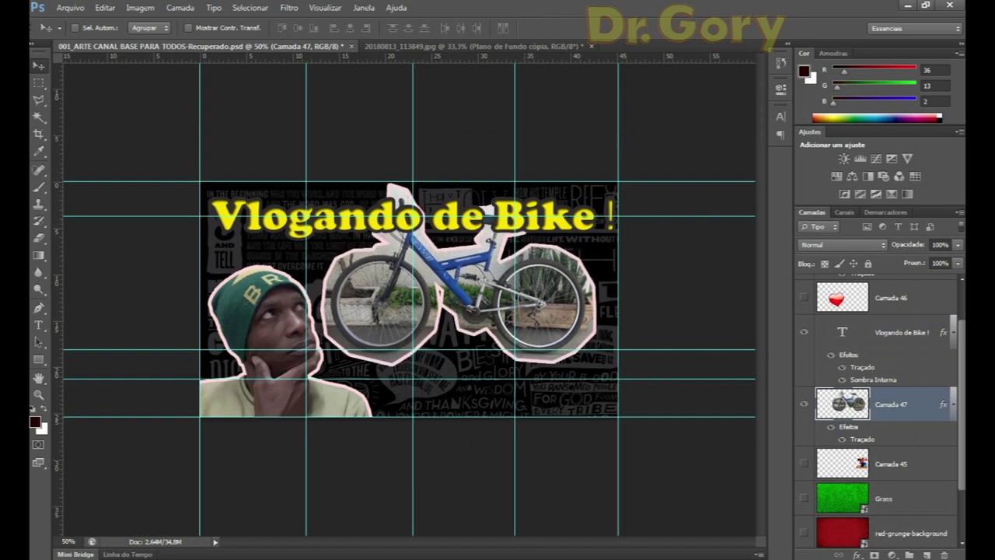
key(Down)
key(Down)
key(Down)
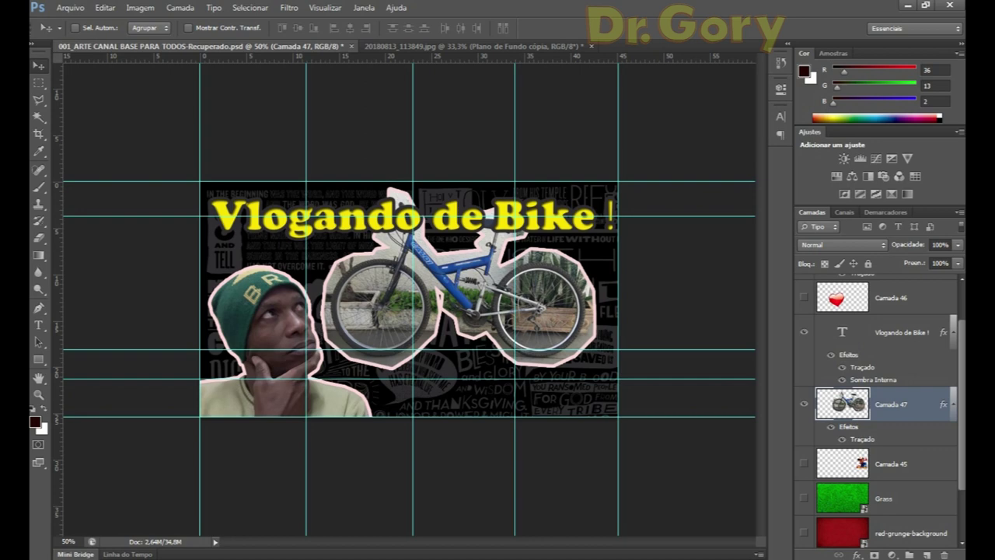
click(901, 332)
click(858, 554)
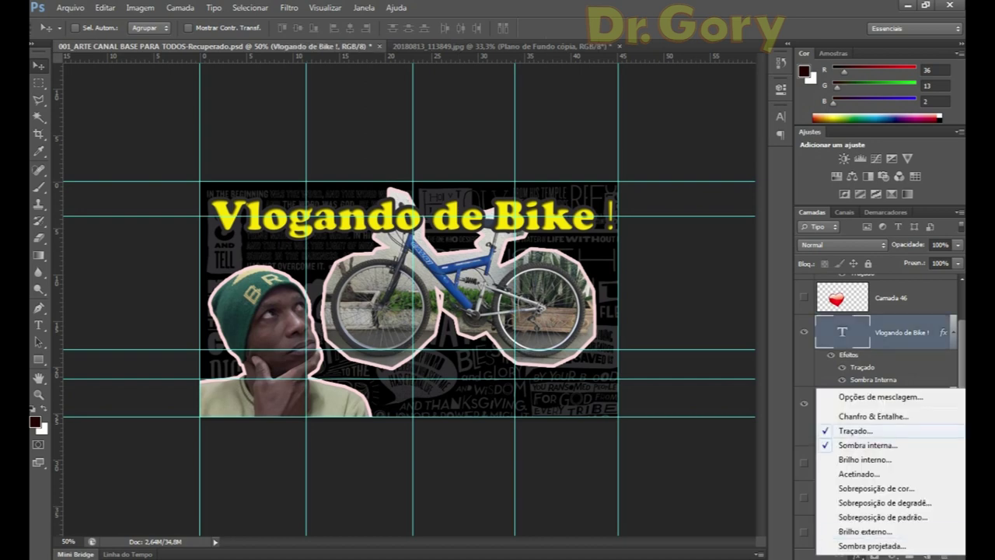
Change the title's stroke colour from dark grey to bright red #f00f1f
click(855, 430)
click(634, 274)
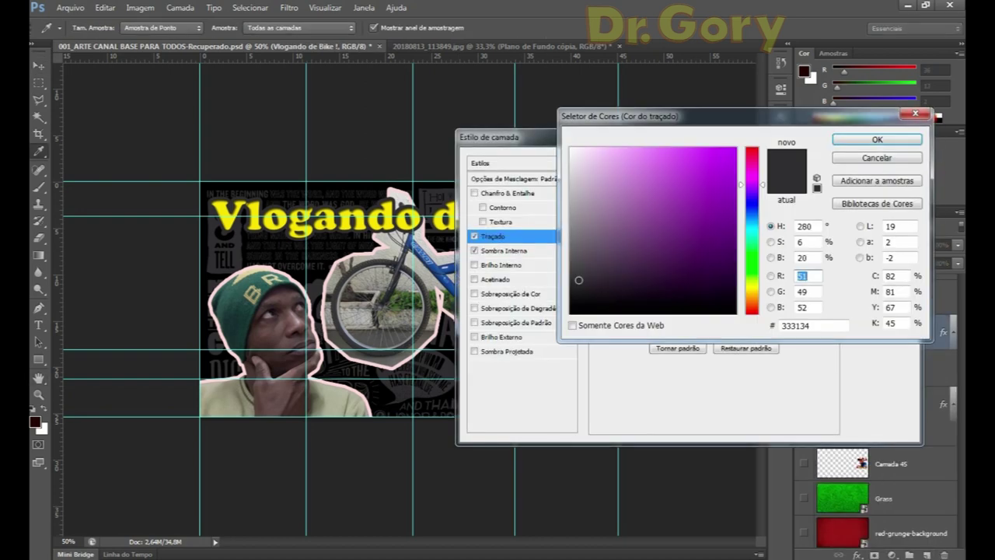
text(52)
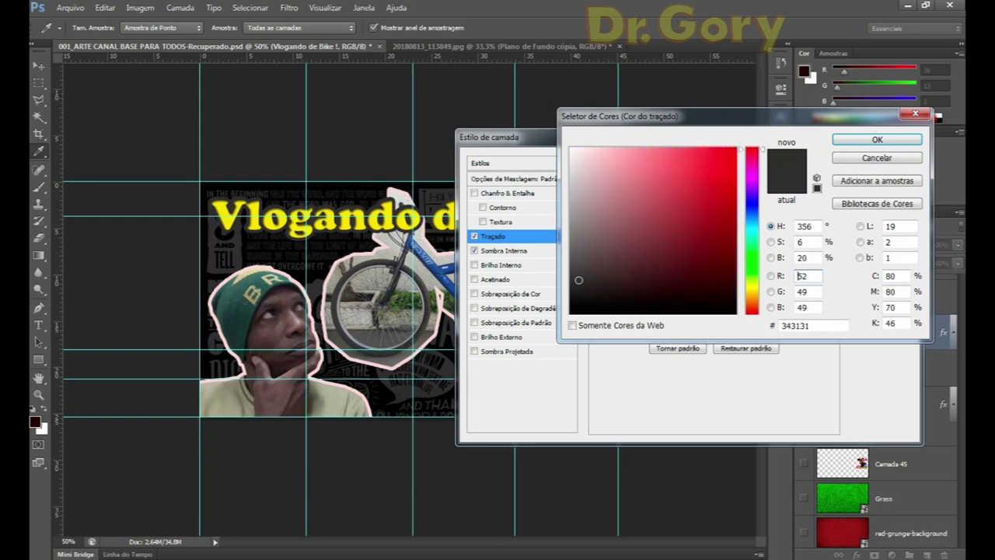
click(726, 157)
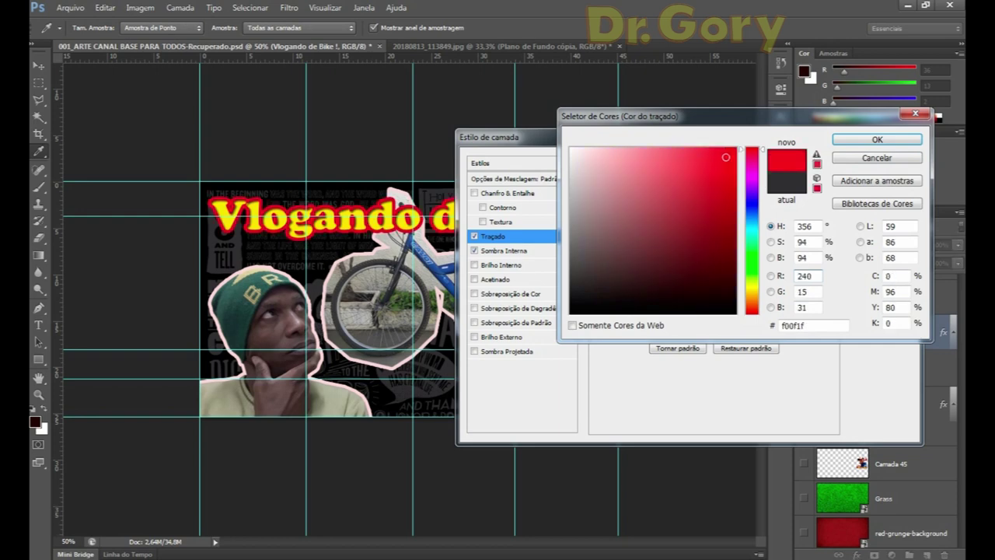
click(877, 139)
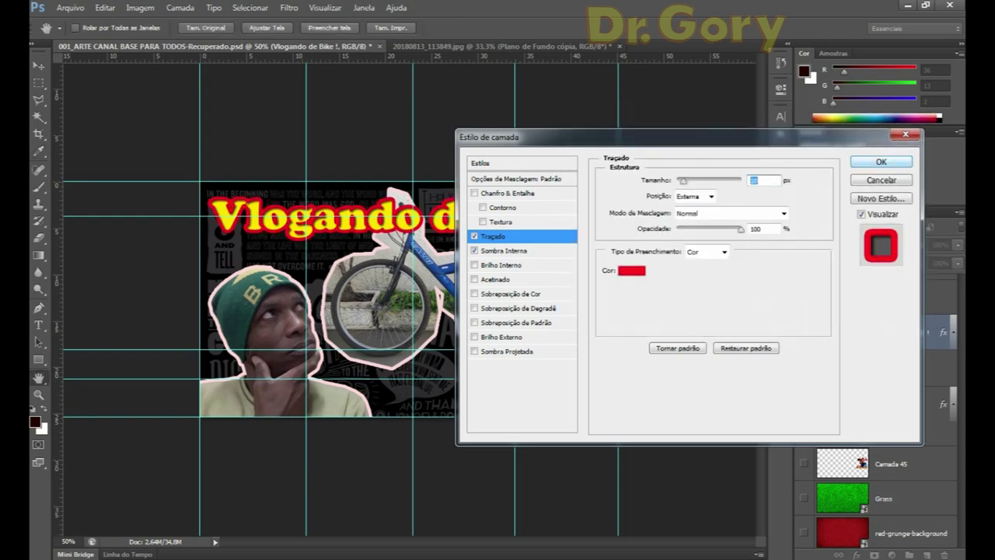
click(878, 159)
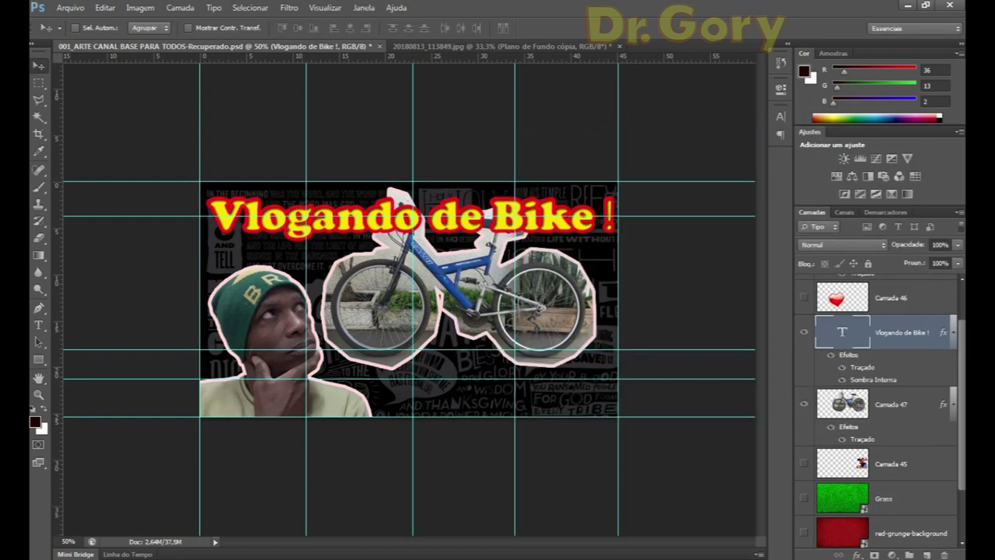
click(894, 404)
Drag the bike cut-out slightly right and down, clear of the title
drag(522, 235, 539, 246)
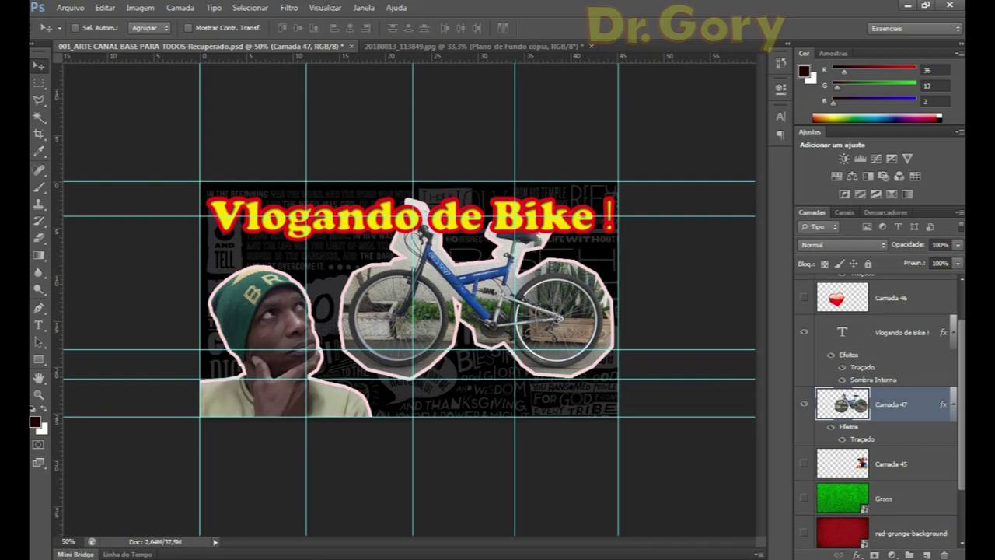
click(70, 7)
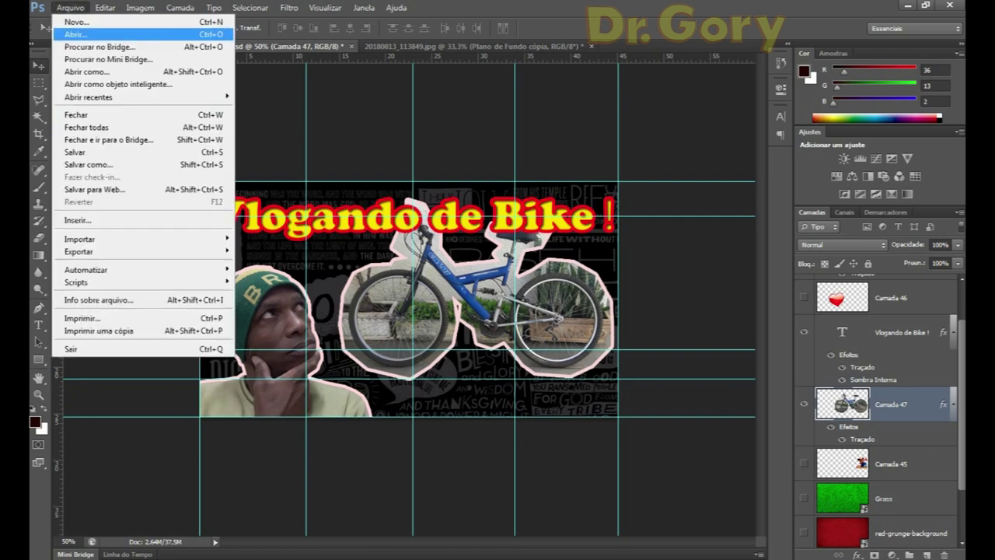
Open gorynho colorido.png from Desktop > Nova pasta, accepting the embedded profile prompt
click(78, 35)
click(315, 204)
double_click(412, 248)
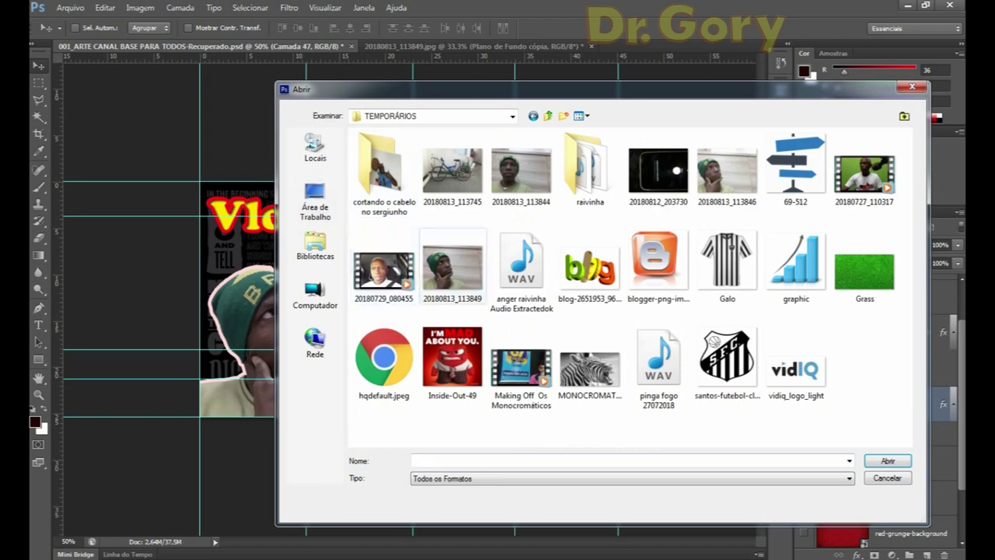
click(315, 247)
click(315, 204)
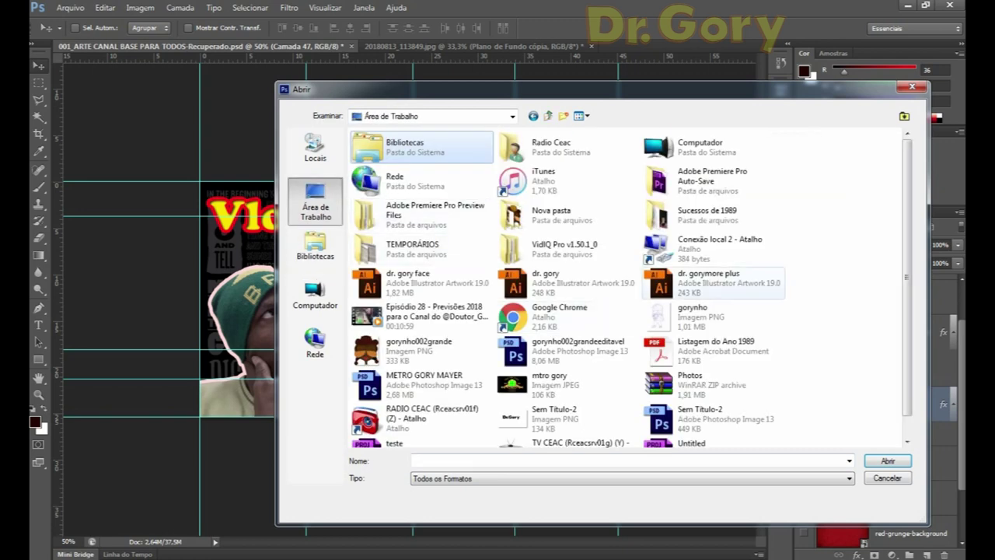
double_click(550, 214)
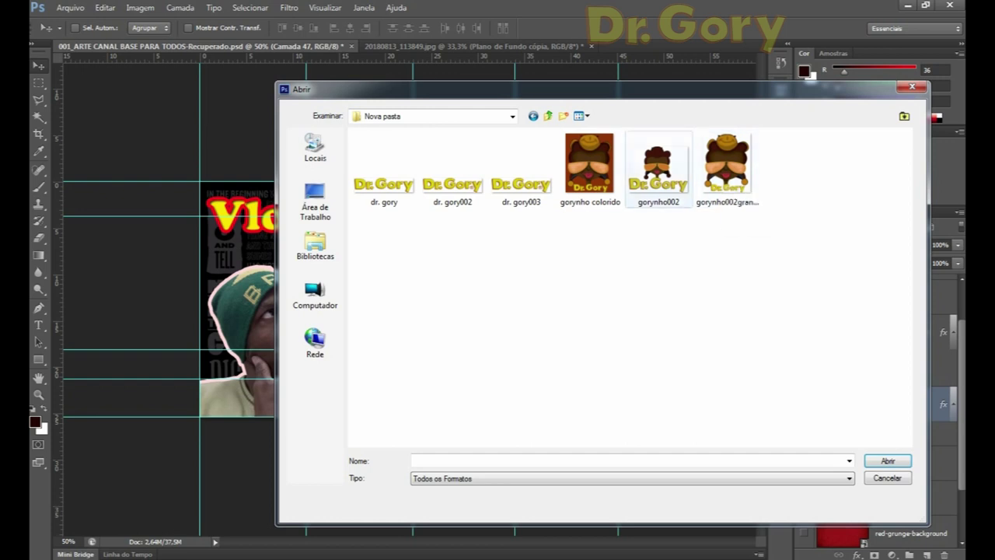
click(589, 163)
click(888, 461)
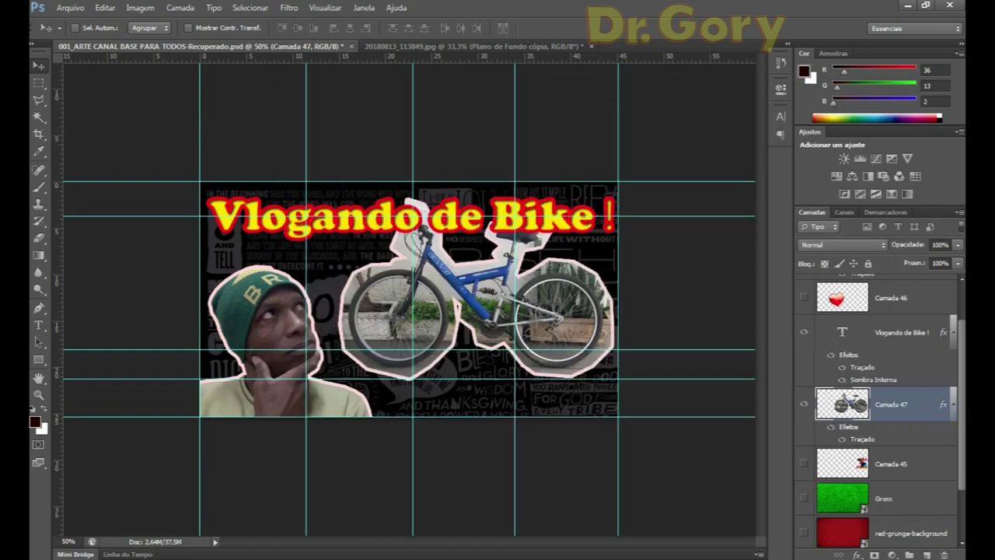
click(568, 280)
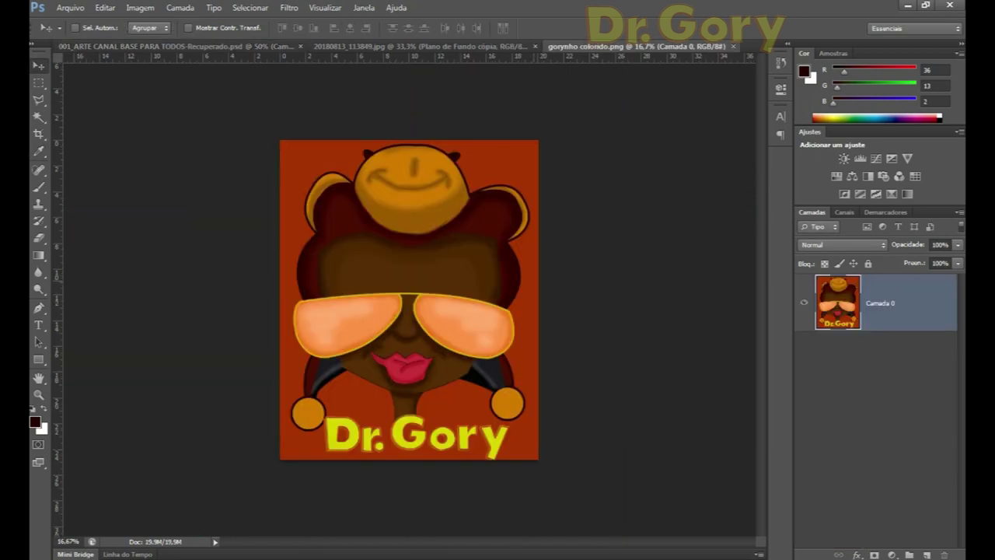
Copy the entire Dr. Gory cartoon and paste it into the channel art document
click(250, 7)
click(249, 19)
click(105, 7)
click(116, 95)
click(179, 46)
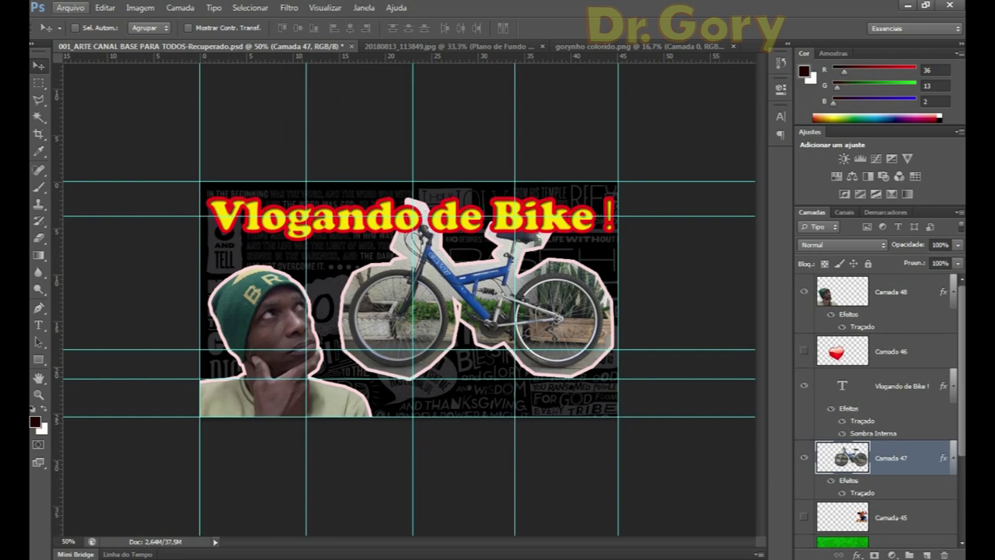
click(105, 7)
click(117, 120)
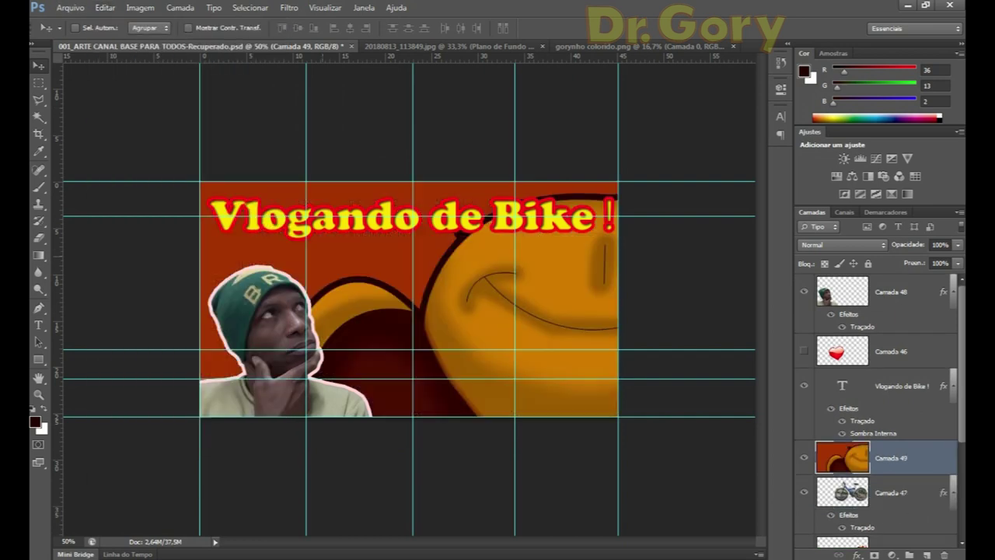
Shrink the pasted logo to about 5.6% and place it just below the bike
key(ctrl+t)
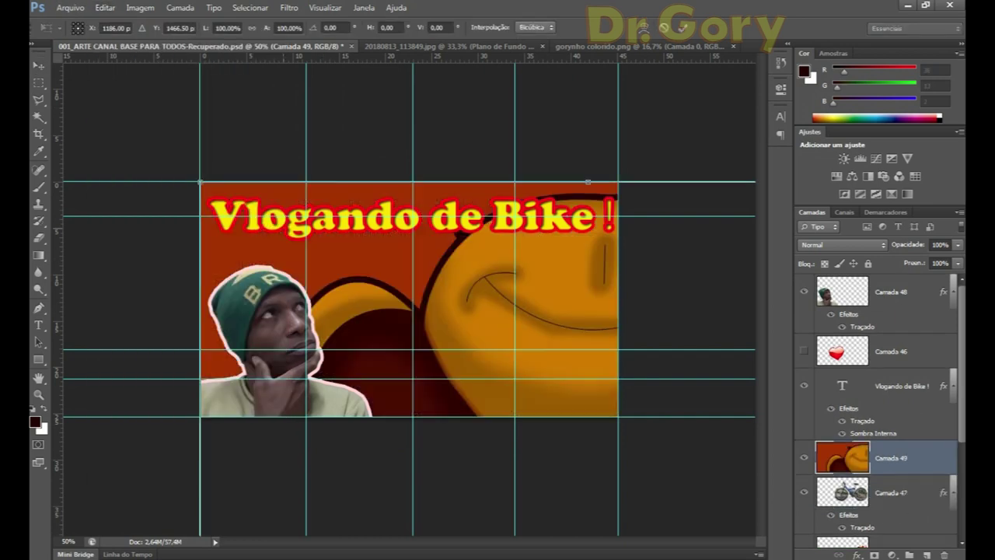
drag(201, 182, 447, 488)
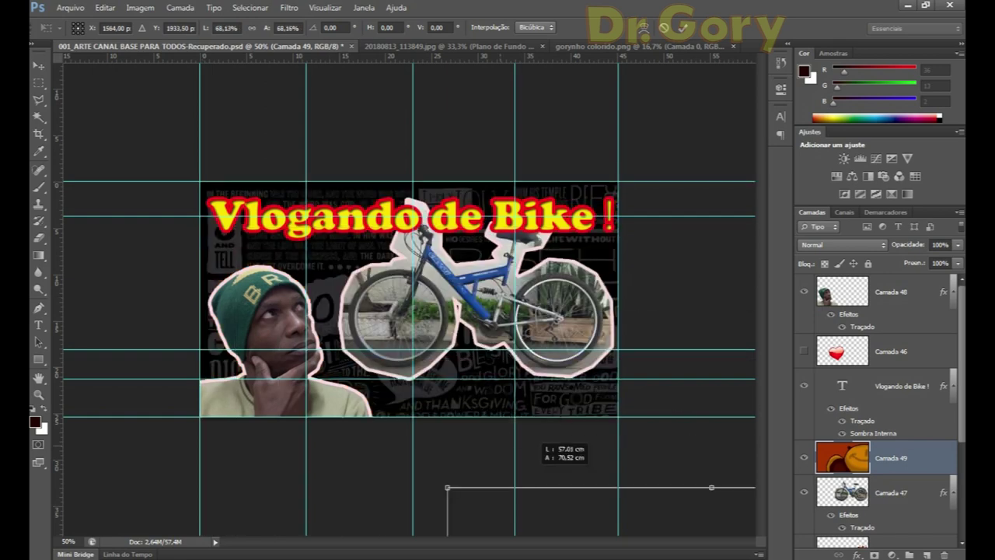
mouse_move(561, 482)
mouse_down()
mouse_move(412, 204)
mouse_move(496, 247)
mouse_up()
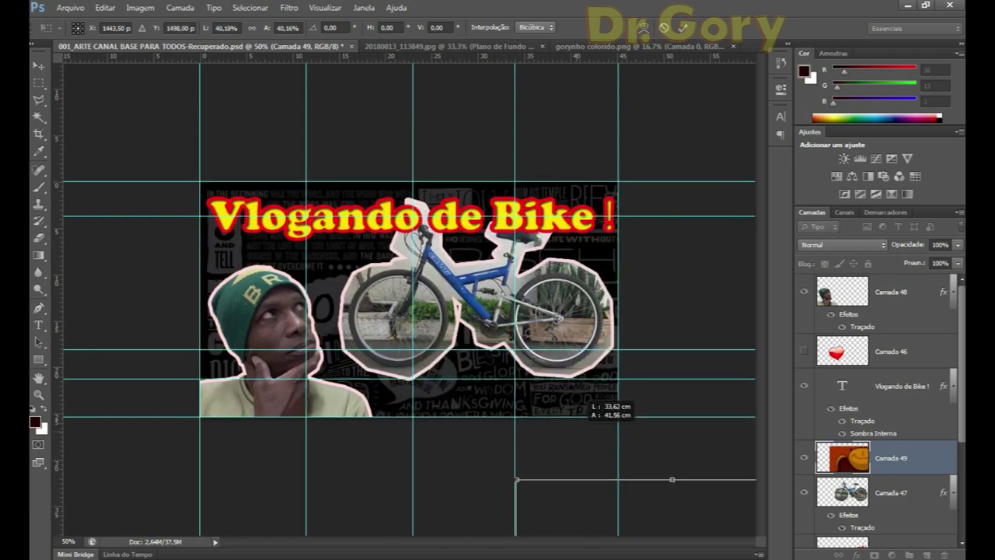
mouse_move(340, 245)
mouse_down()
mouse_move(510, 455)
mouse_move(440, 321)
mouse_move(456, 345)
mouse_move(603, 233)
mouse_up()
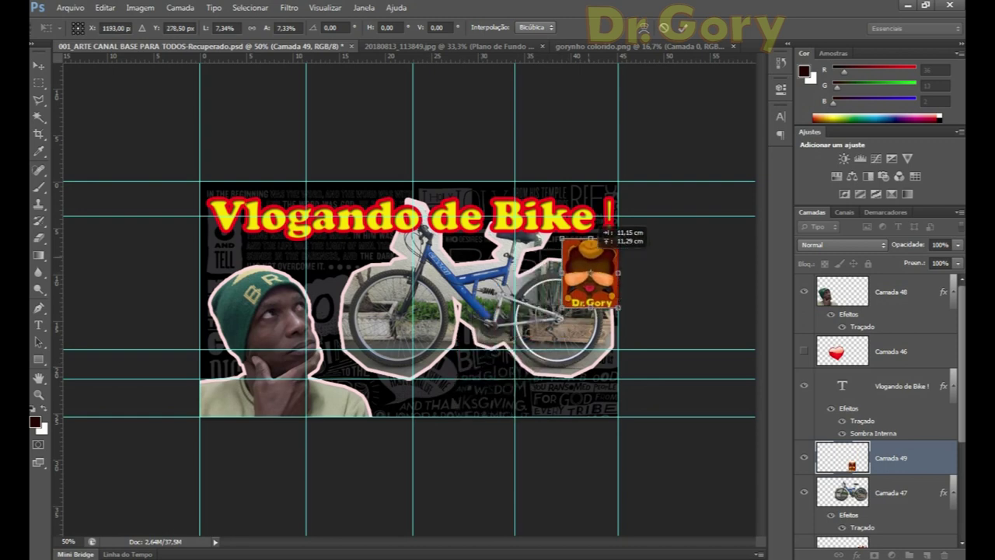
mouse_move(601, 230)
mouse_down()
mouse_move(476, 337)
mouse_move(475, 363)
mouse_up()
key(Up)
key(Up)
key(Up)
key(Up)
key(Up)
key(Up)
key(Up)
key(Up)
key(Up)
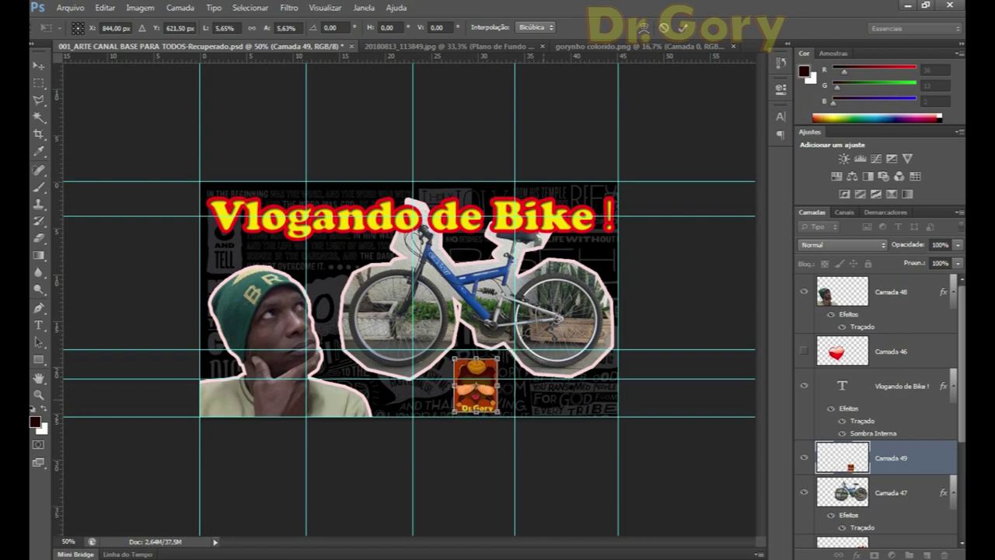
key(Return)
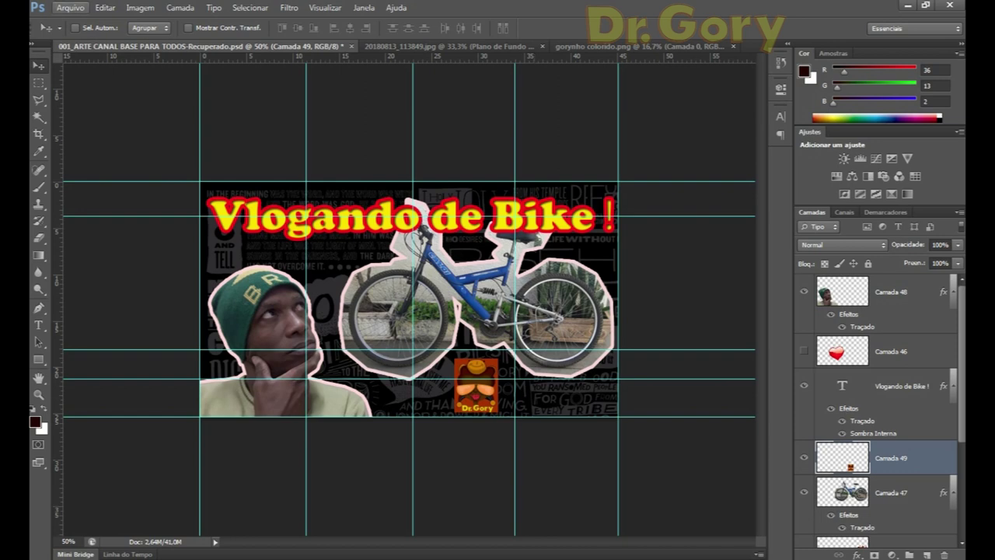
click(70, 7)
key(Escape)
key(super)
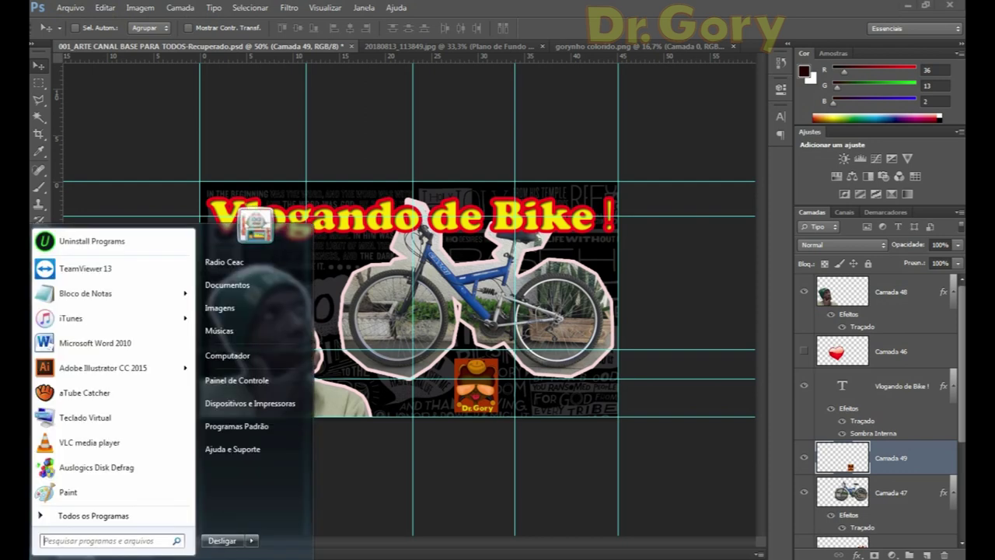
text(SETA)
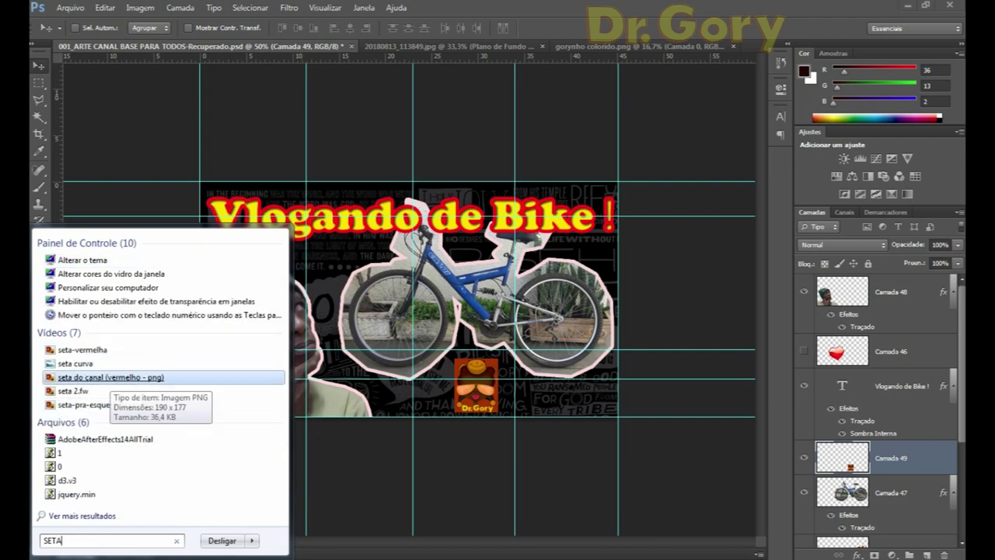
key(Down)
key(Down)
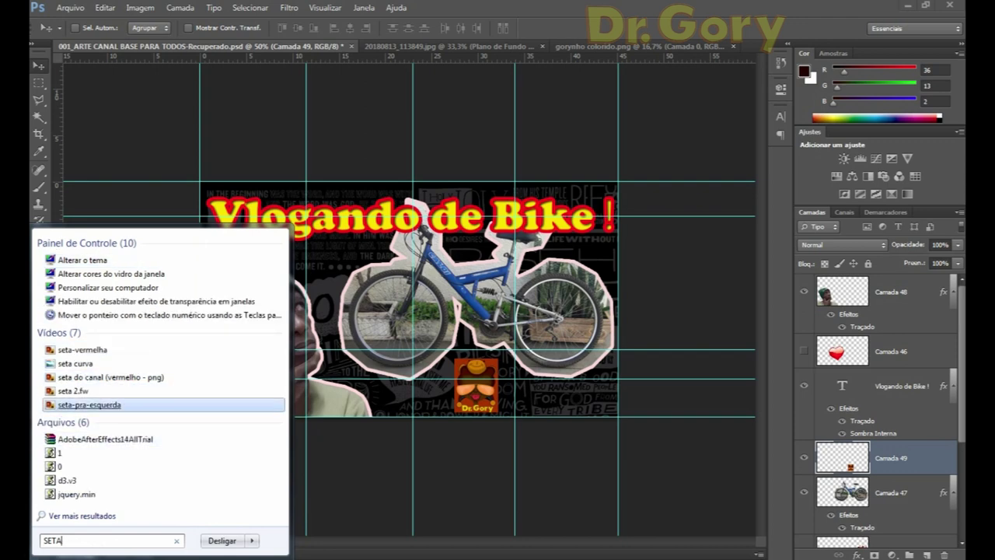
key(Up)
key(Up)
key(Return)
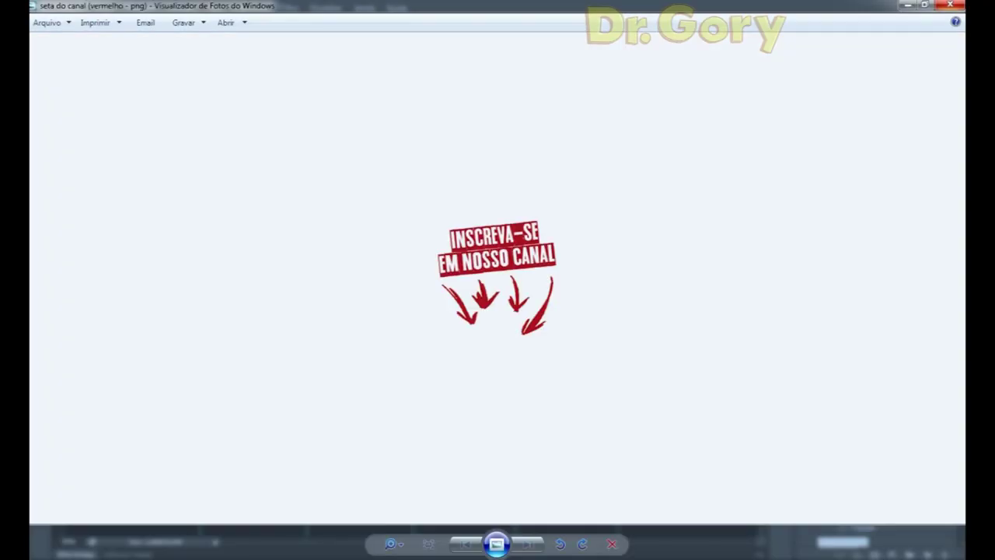
click(949, 5)
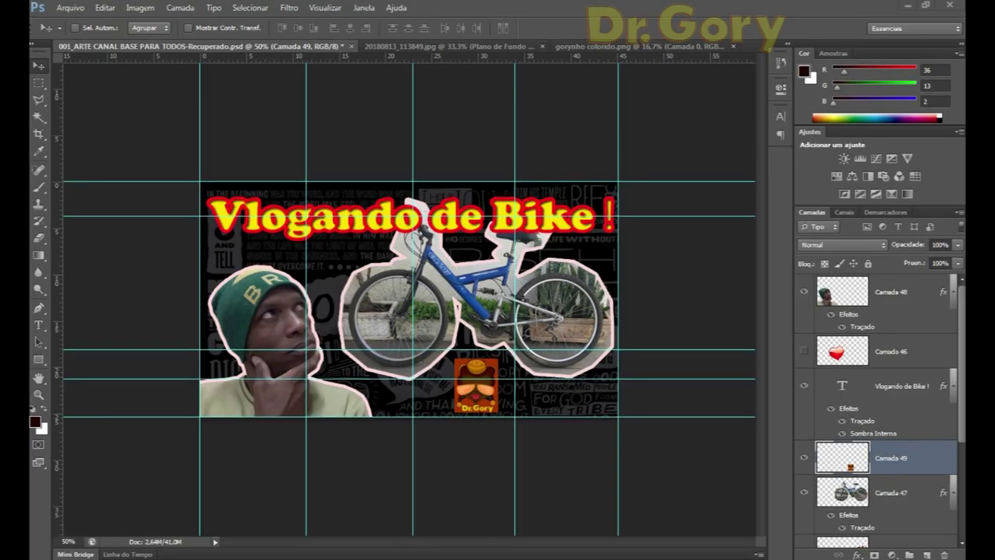
key(super)
Search Start for 'SETA' and open the folder containing the 'seta do canal' result
text(SETA)
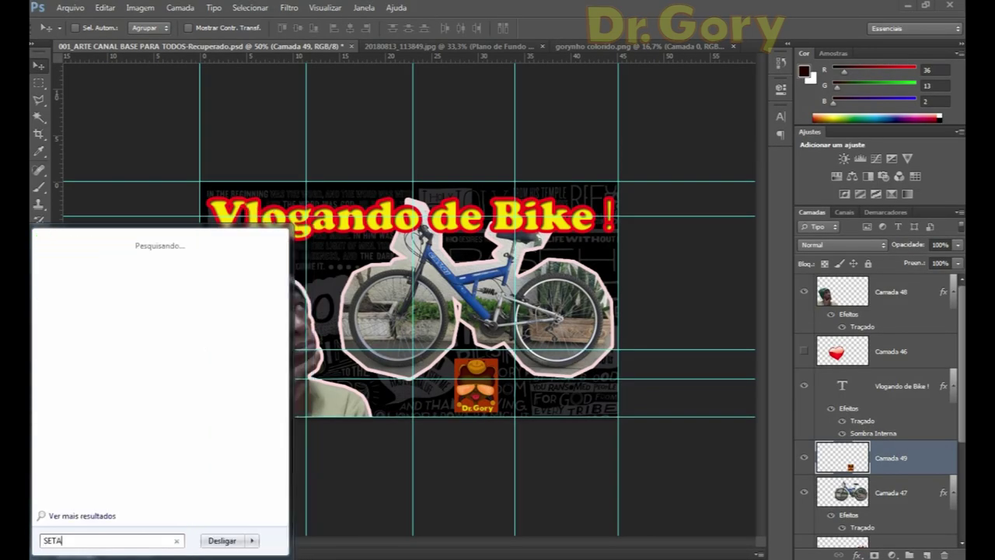
key(Up)
key(Up)
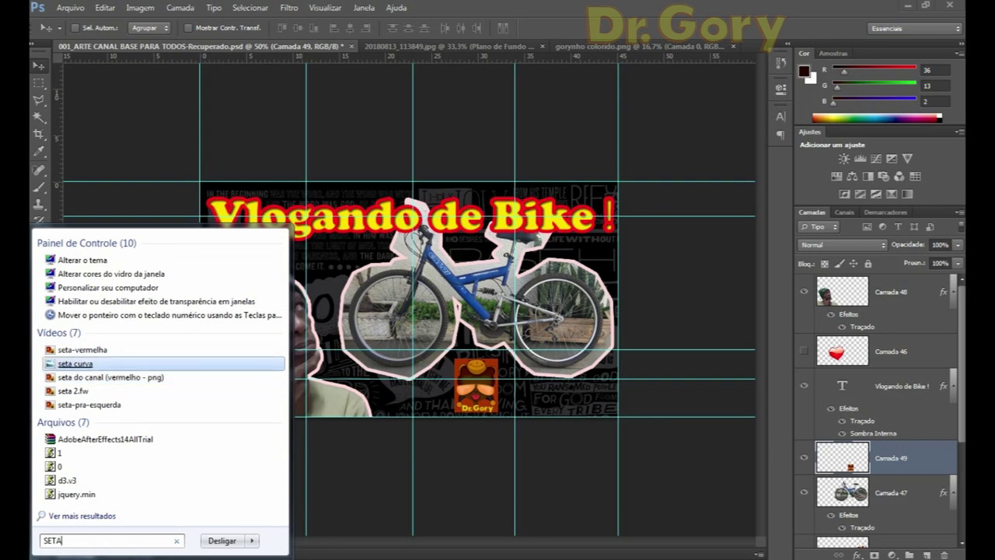
key(Up)
key(Down)
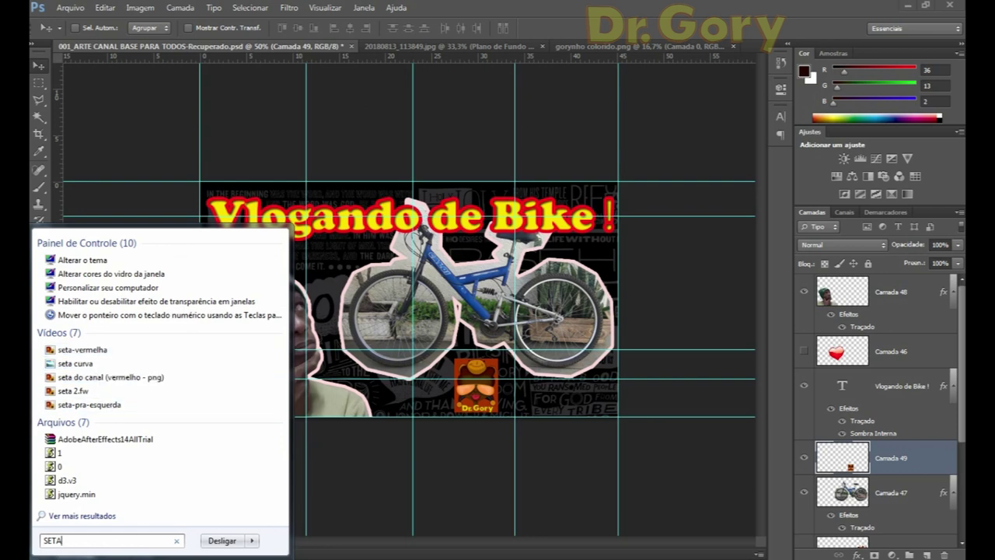
key(Down)
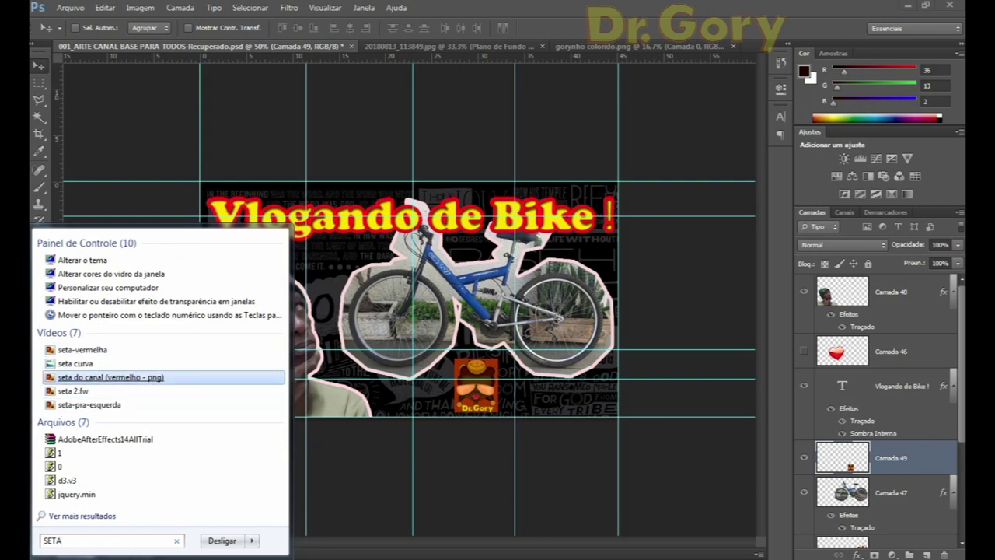
key(Menu)
key(Up)
key(Up)
key(Return)
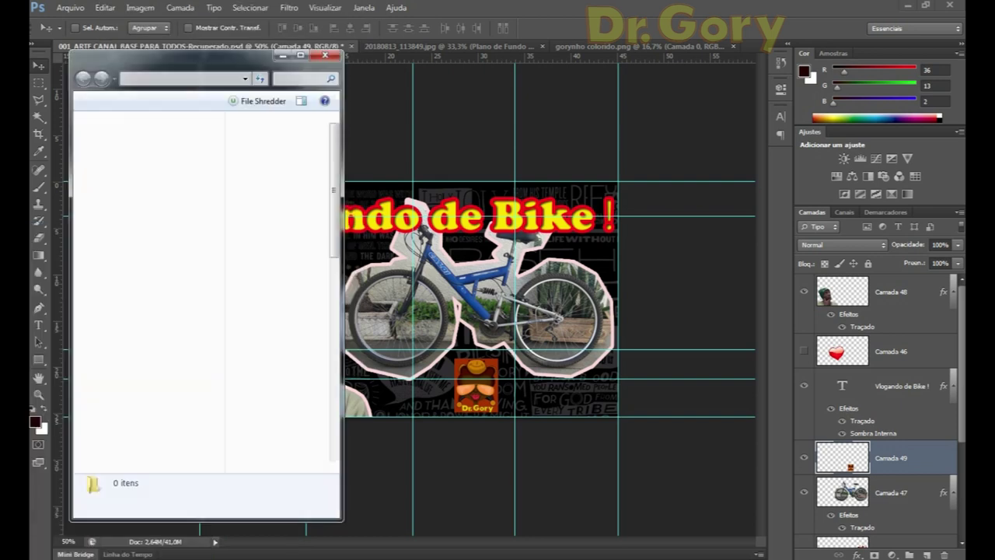
scroll(284, 330, up, 5)
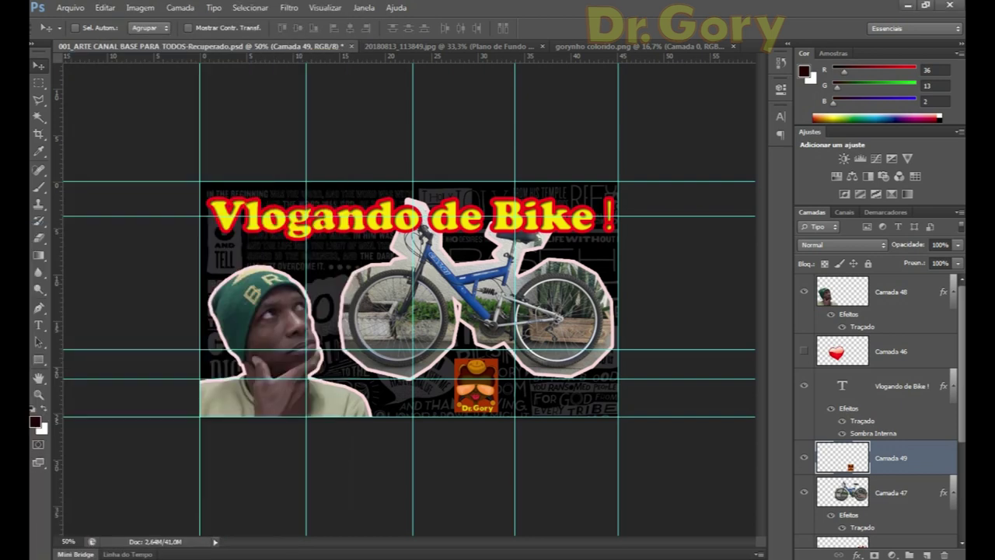
Search 'SETA' again and open the file location of 'seta 2.fw'
key(super)
text(SETA)
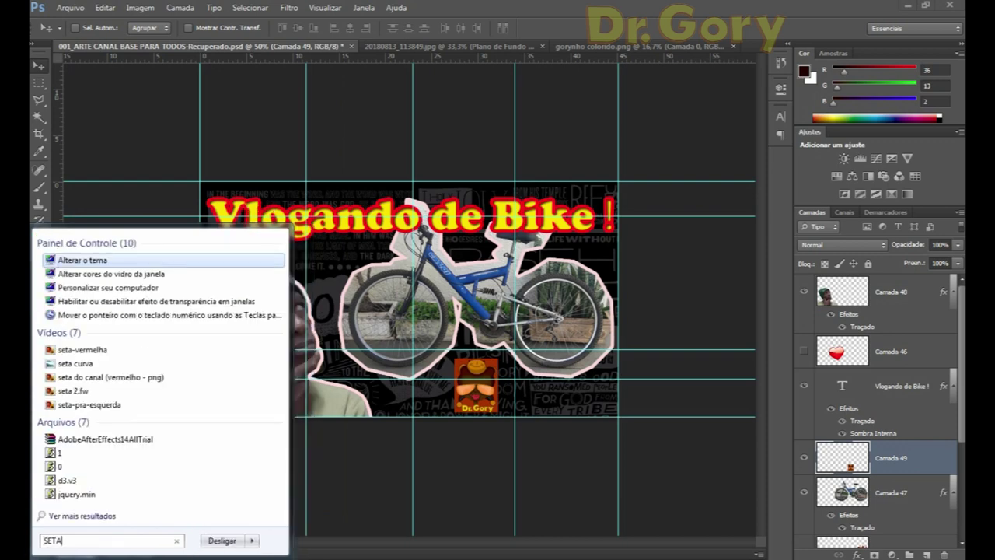
right_click(74, 391)
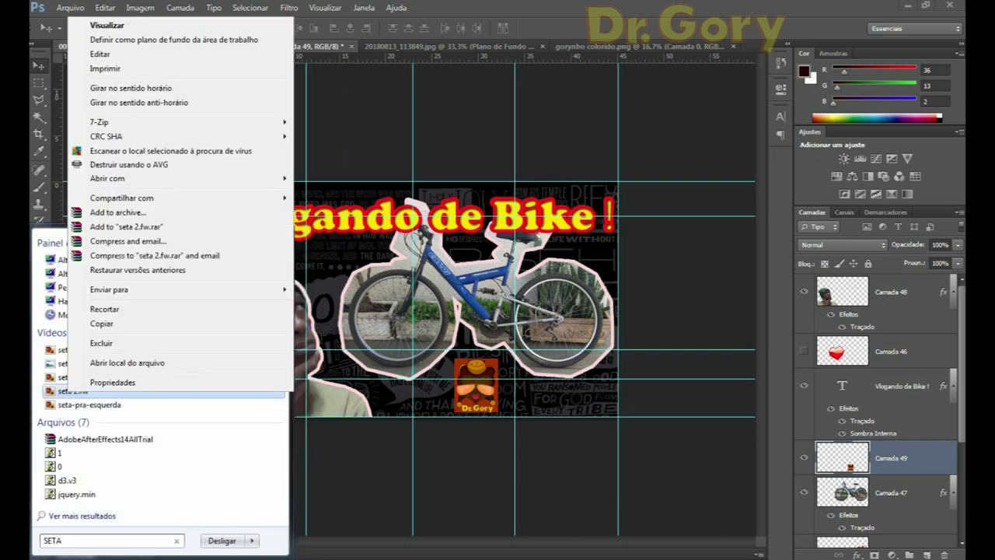
click(117, 360)
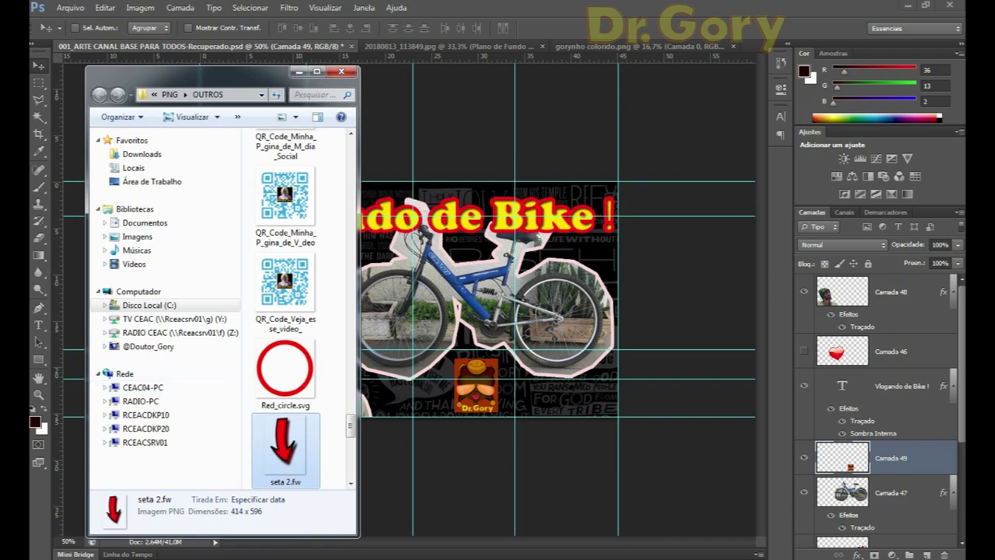
Scroll through the OUTROS folder, then close its window
scroll(285, 311, down, 3)
scroll(285, 311, down, 2)
scroll(285, 311, down, 2)
scroll(285, 311, up, 5)
scroll(285, 311, up, 4)
scroll(285, 311, up, 3)
scroll(286, 311, up, 3)
scroll(285, 311, up, 2)
click(340, 71)
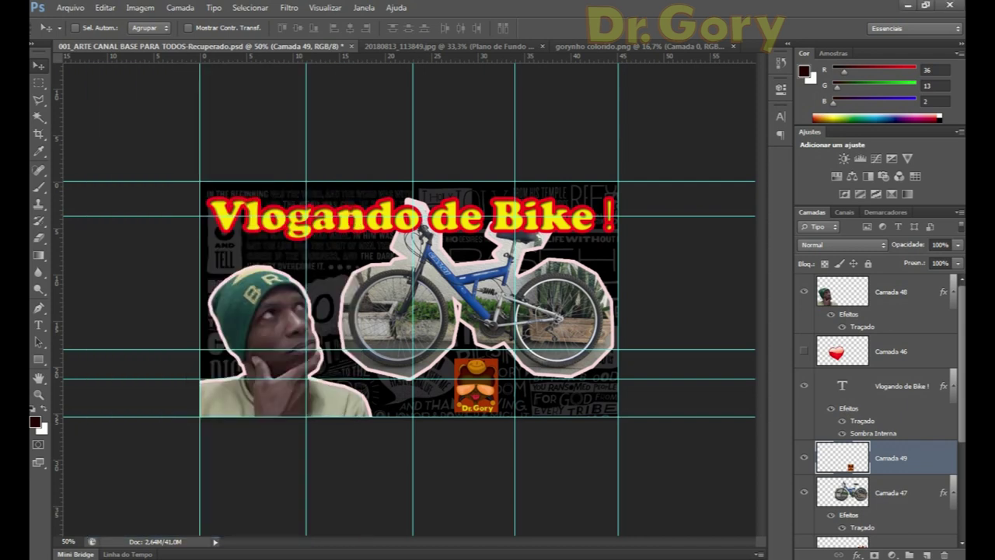
Search the Start menu for SETA and preview the 'seta curva' arrow image
key(super)
text(SETA)
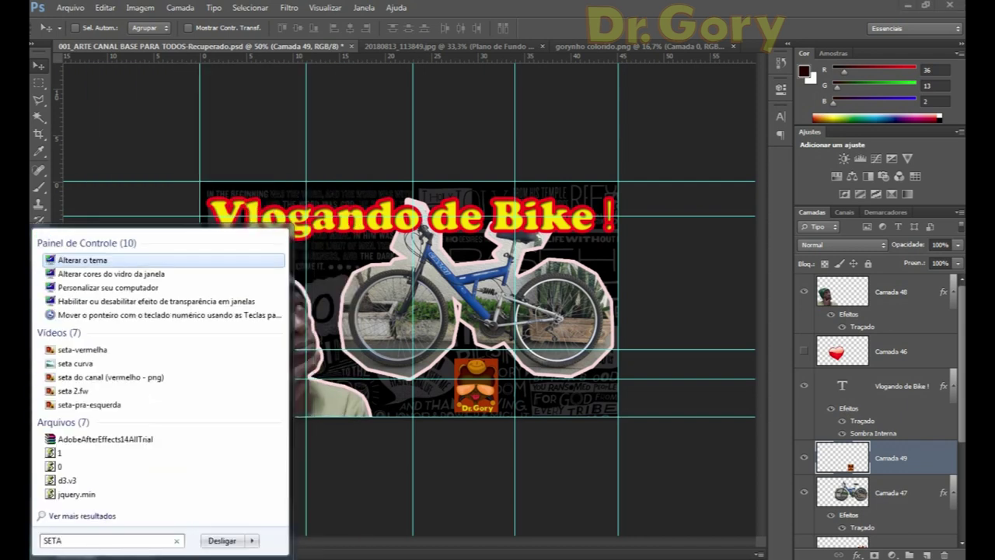
key(Return)
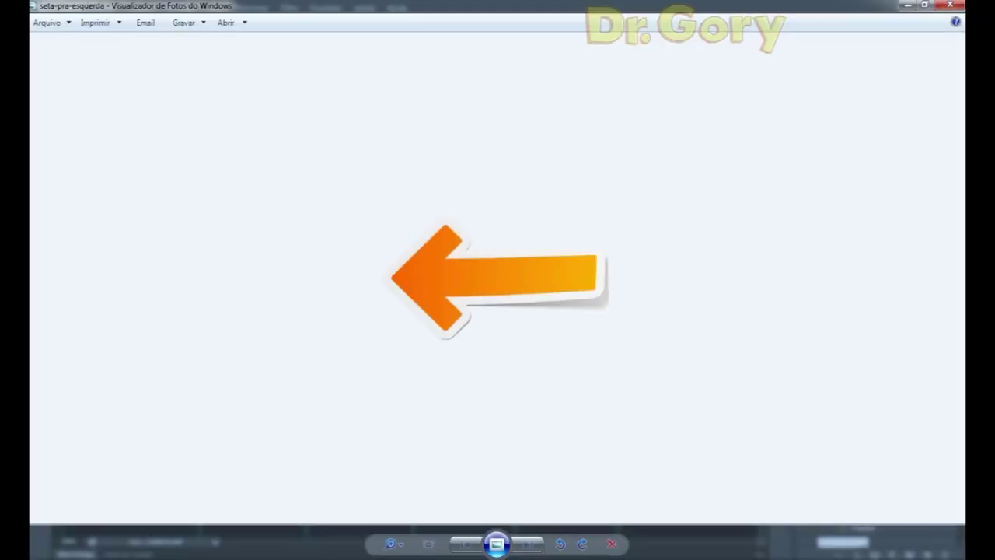
click(949, 5)
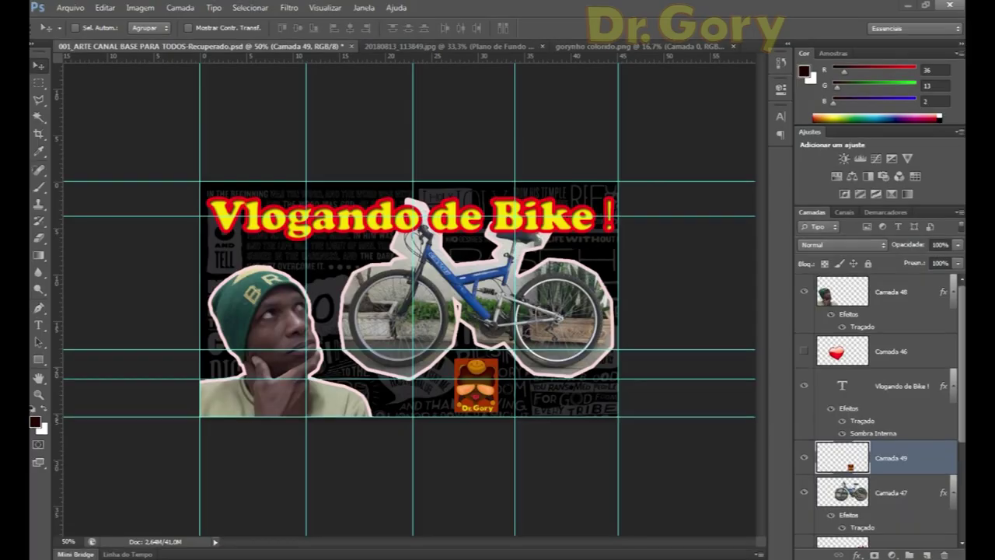
key(super)
text(SE)
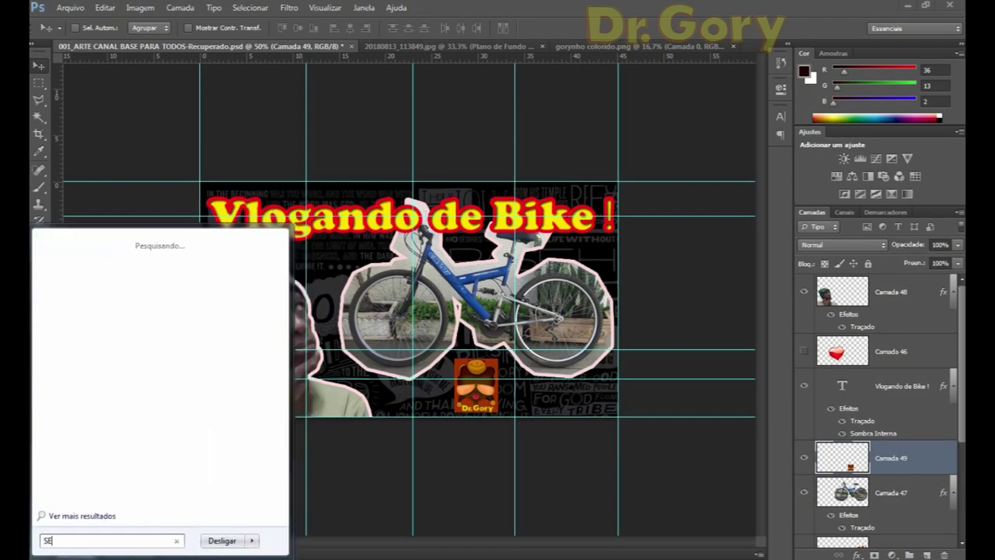
text(TA)
key(Up)
key(Up)
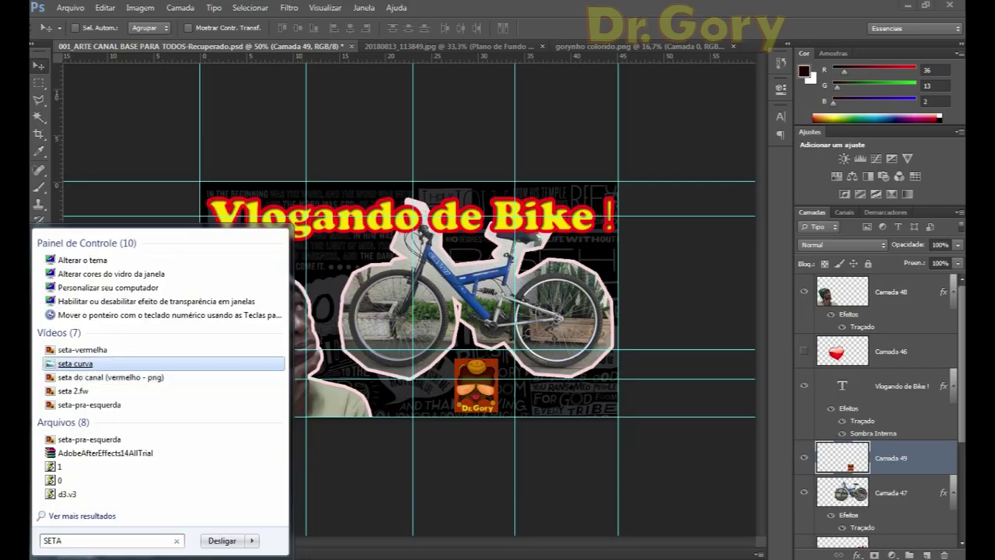
key(Return)
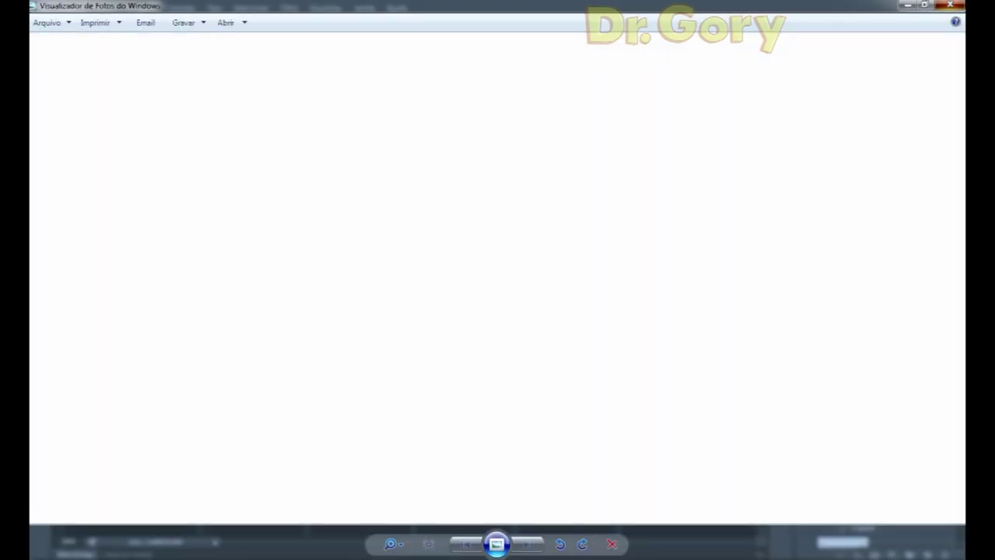
Find 'seta-vermelha' via a SETA Start search and open its containing folder
key(super)
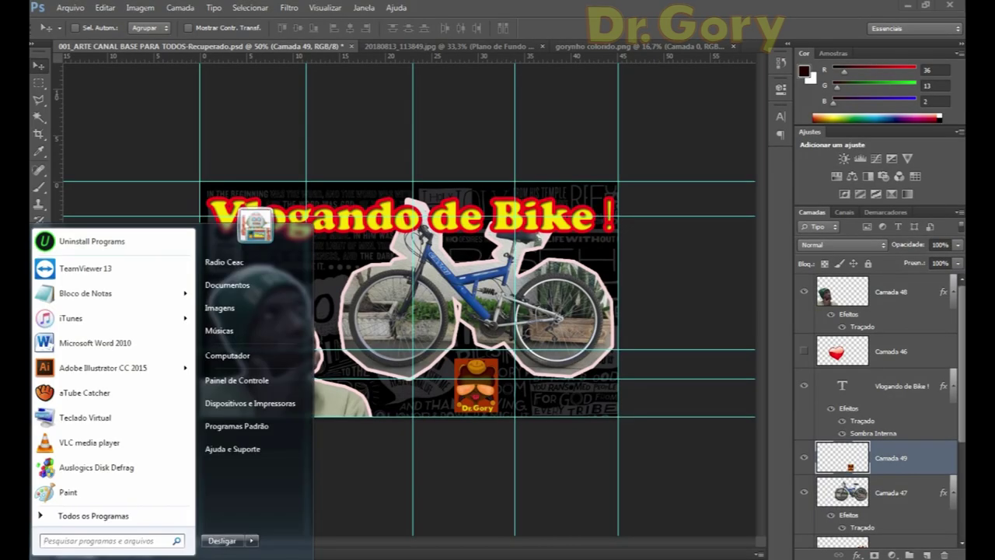
text(SETA)
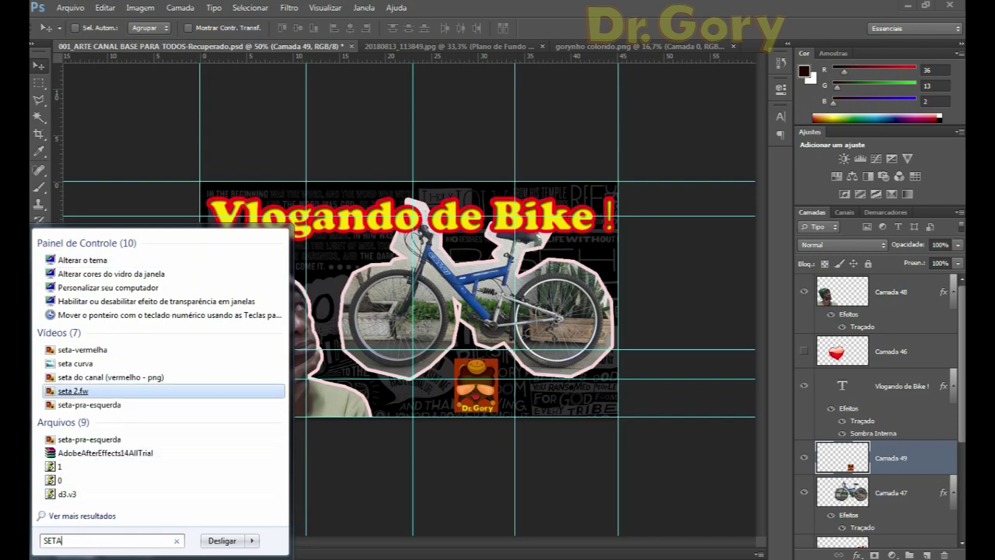
key(Up)
key(Up)
key(Up)
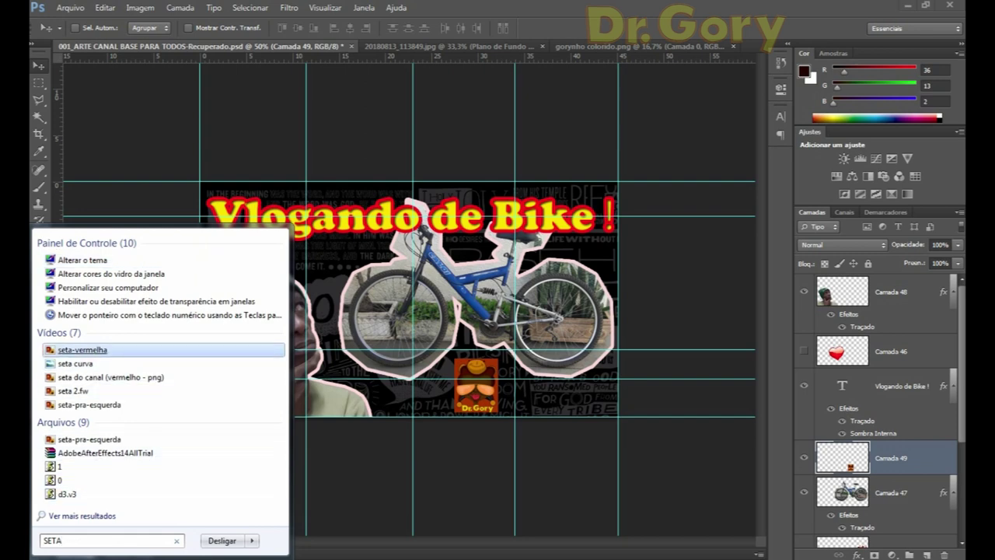
key(Menu)
key(Down)
key(Return)
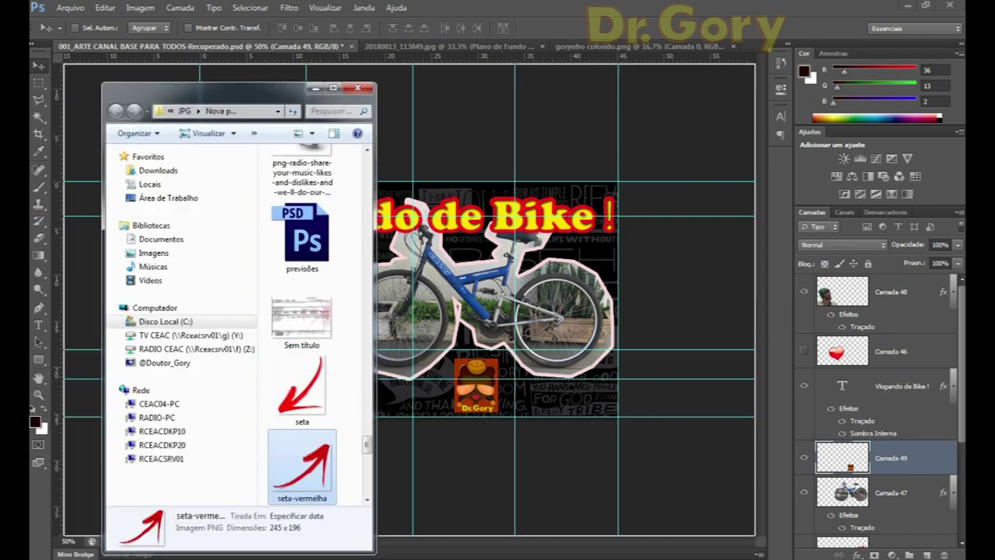
Place the seta-vermelha arrow into the banner, enlarged and positioned over the bike
drag(301, 466, 409, 299)
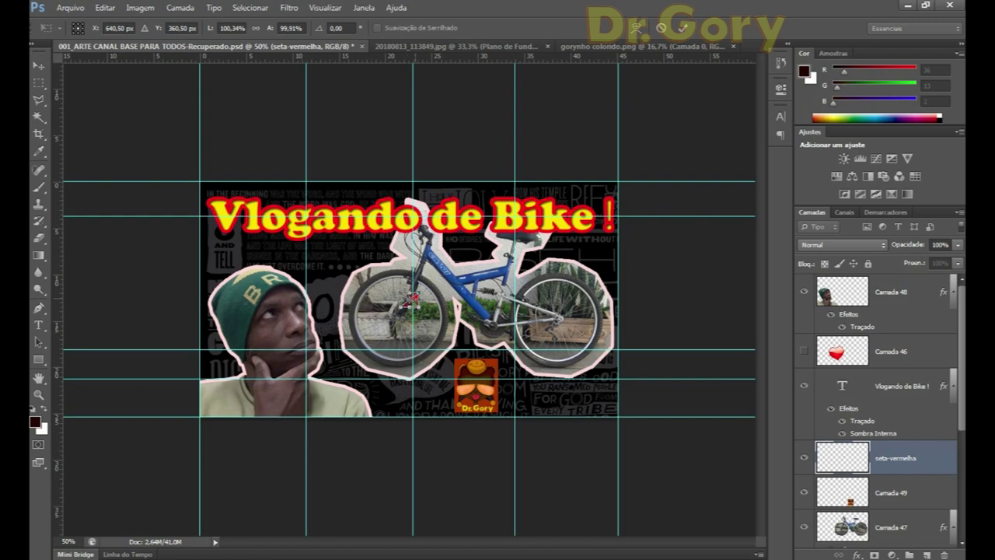
drag(418, 306, 548, 409)
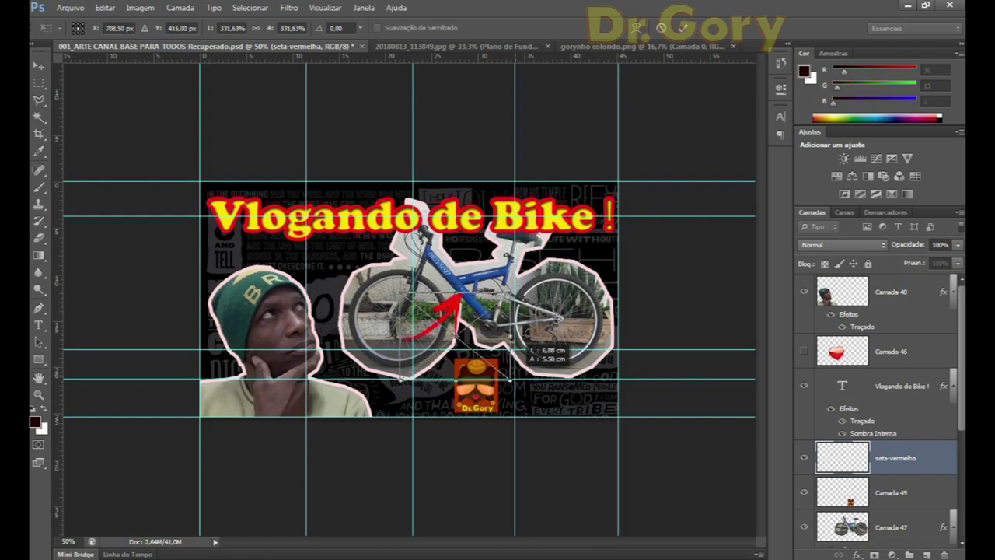
drag(460, 345, 406, 292)
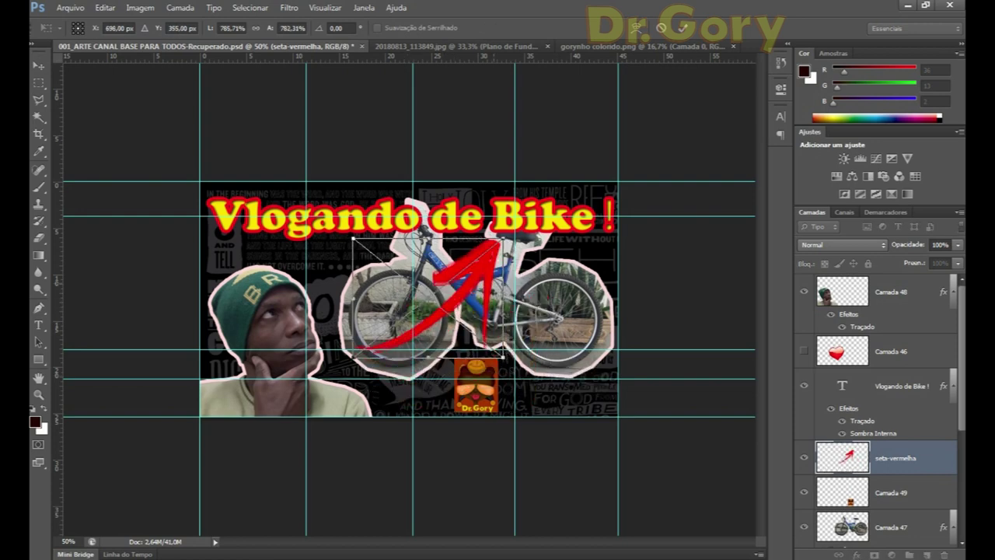
drag(536, 224, 542, 241)
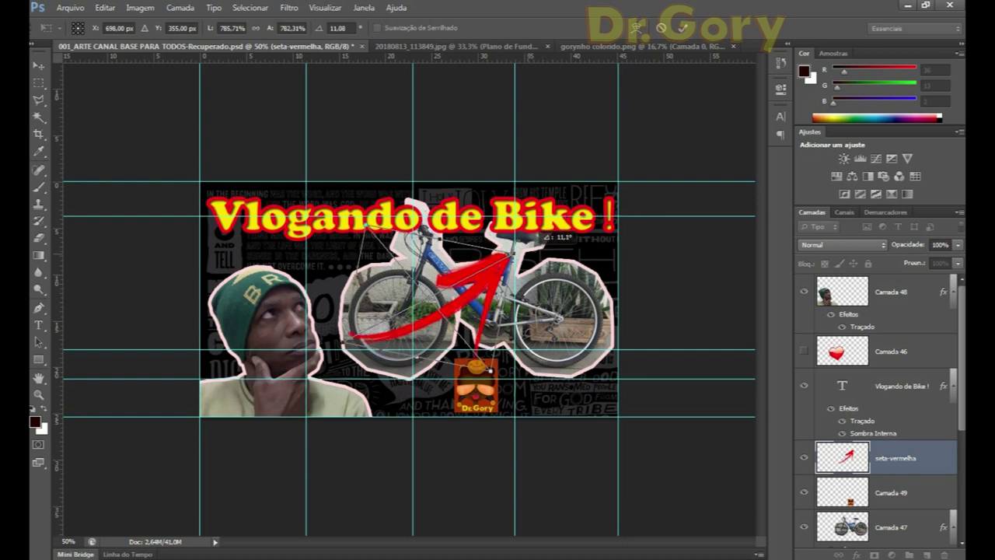
mouse_move(424, 289)
mouse_down()
mouse_move(383, 259)
mouse_move(392, 266)
mouse_up()
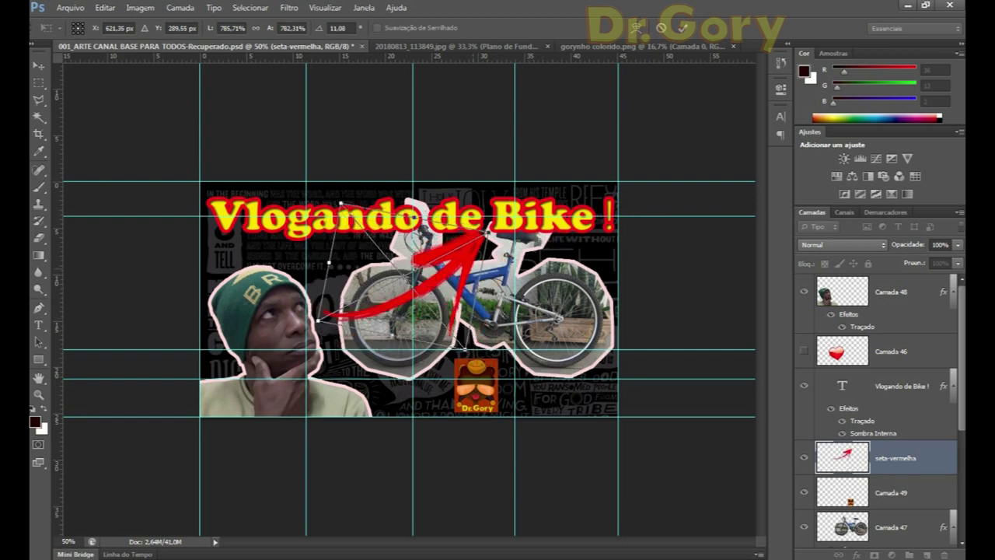
Shrink and rotate the red arrow to curve toward the front wheel, then commit
drag(486, 231, 433, 258)
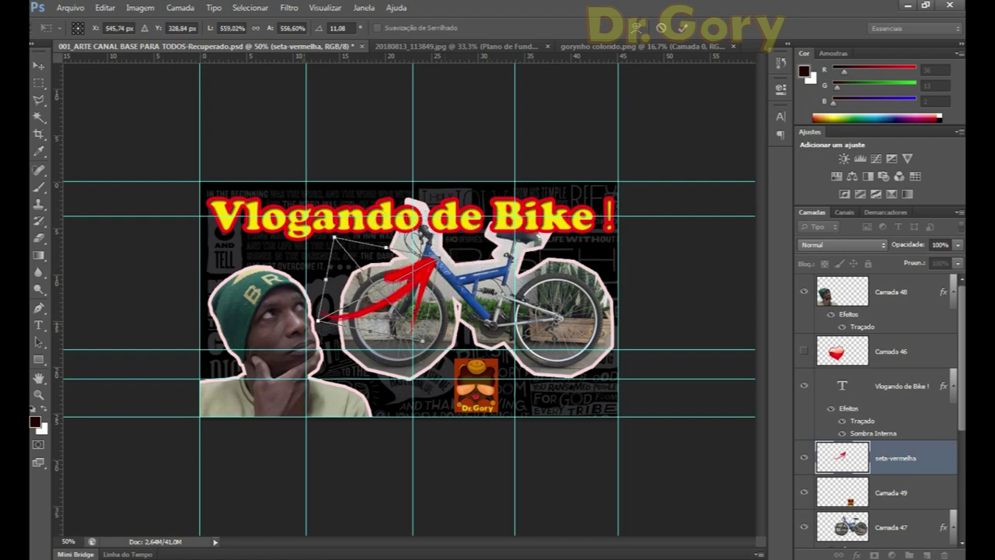
drag(393, 233, 426, 260)
drag(385, 295, 342, 273)
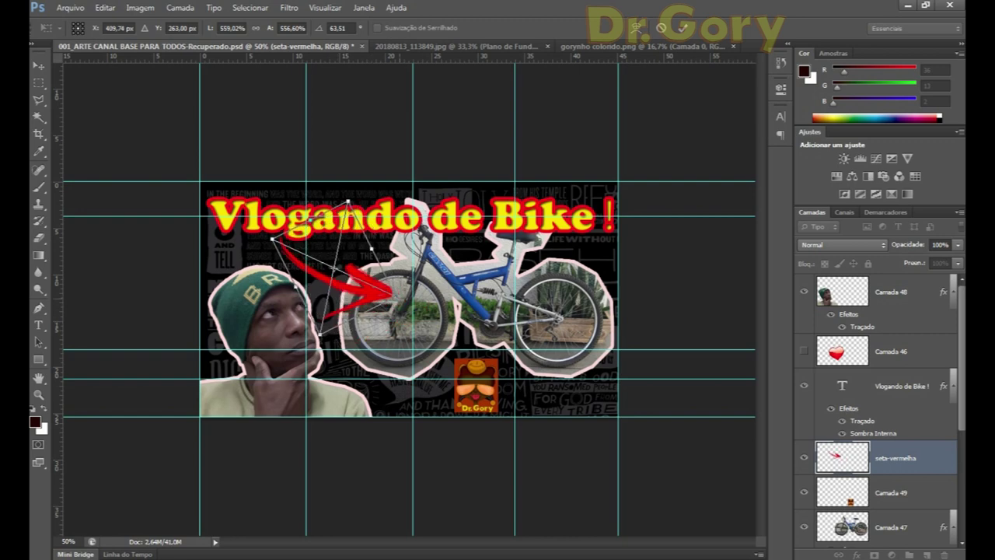
drag(437, 282, 435, 287)
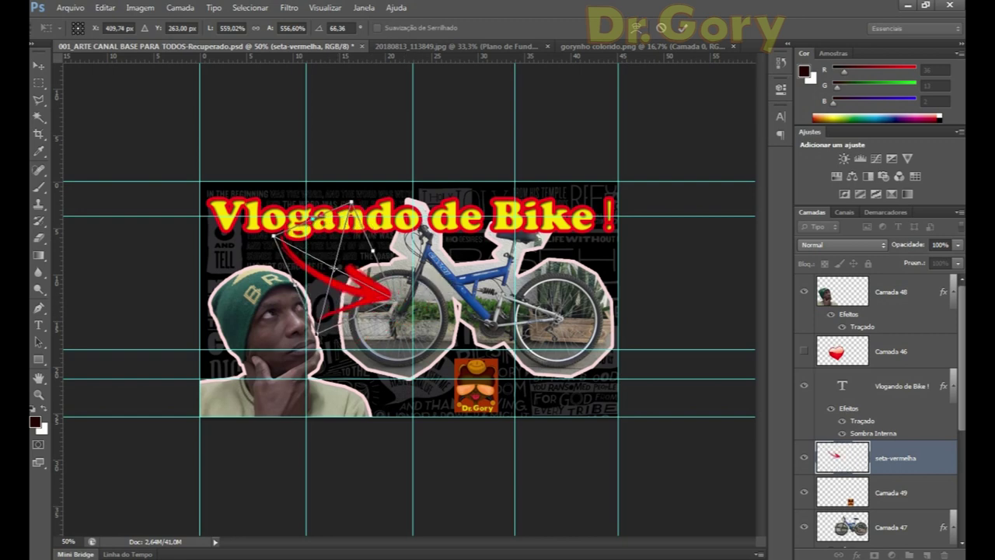
key(Return)
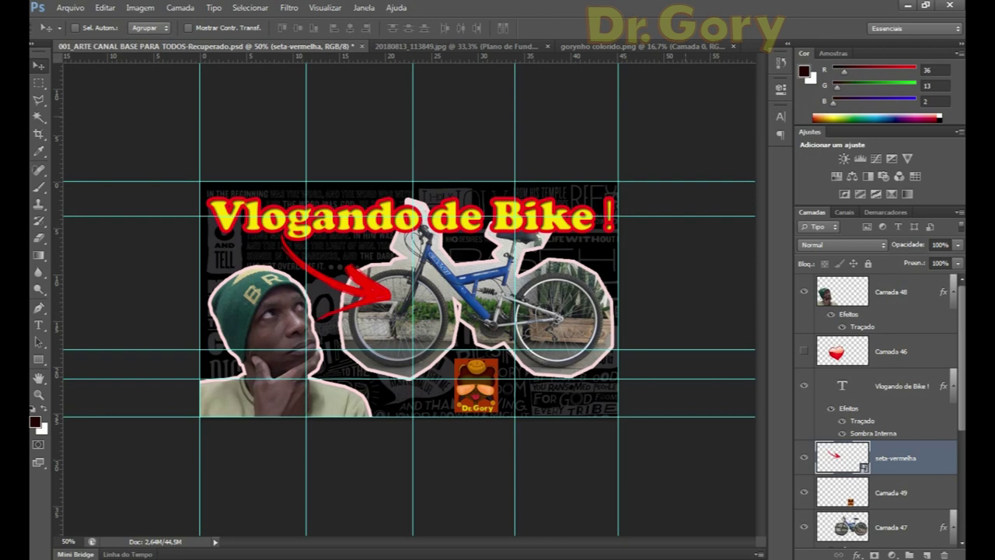
Select all, then Save As into the PNG folder with PNG format
click(250, 7)
click(256, 21)
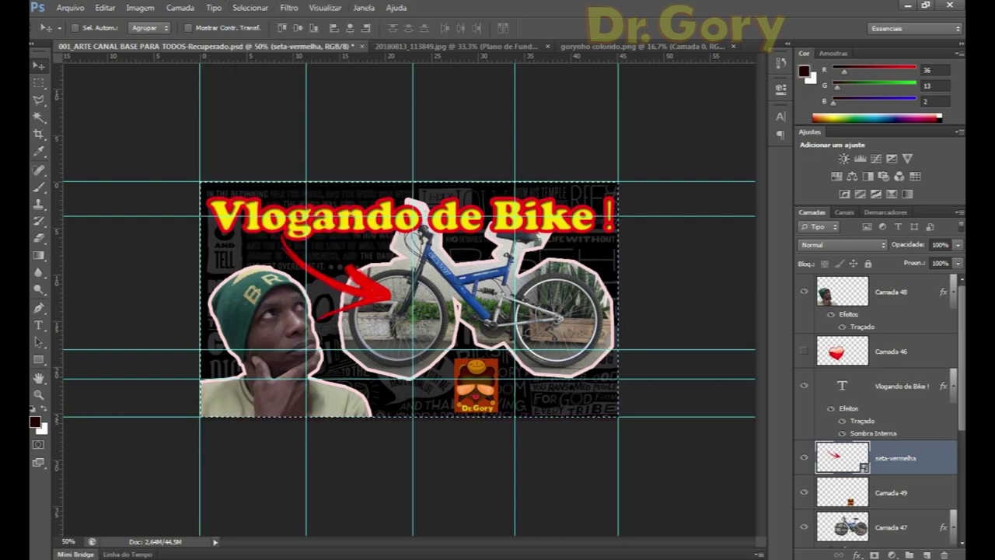
click(70, 7)
click(86, 164)
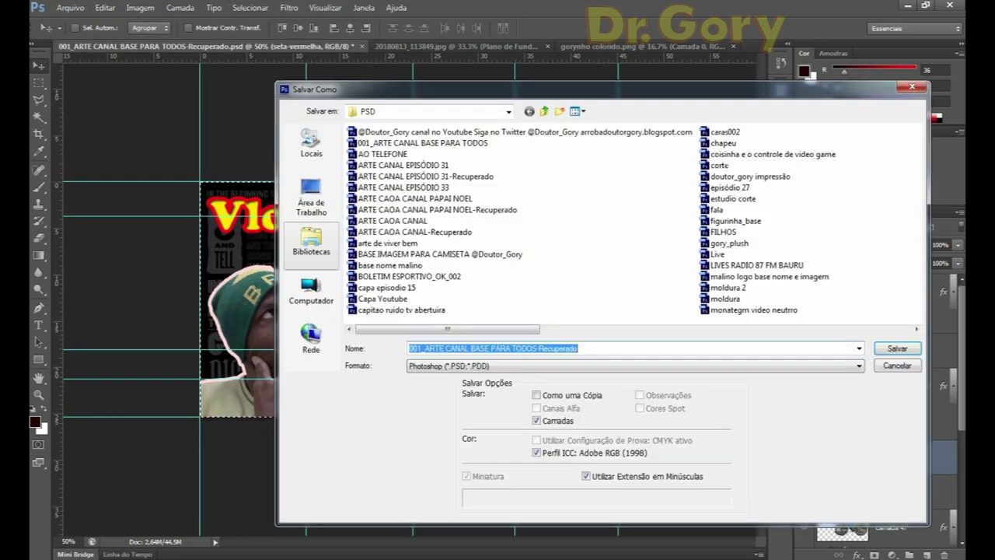
click(544, 111)
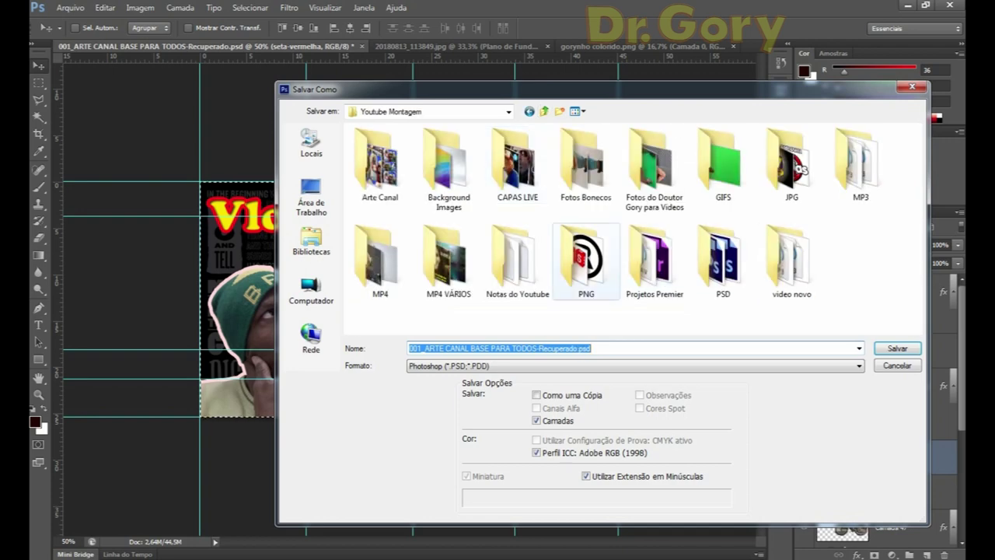
double_click(586, 261)
click(634, 366)
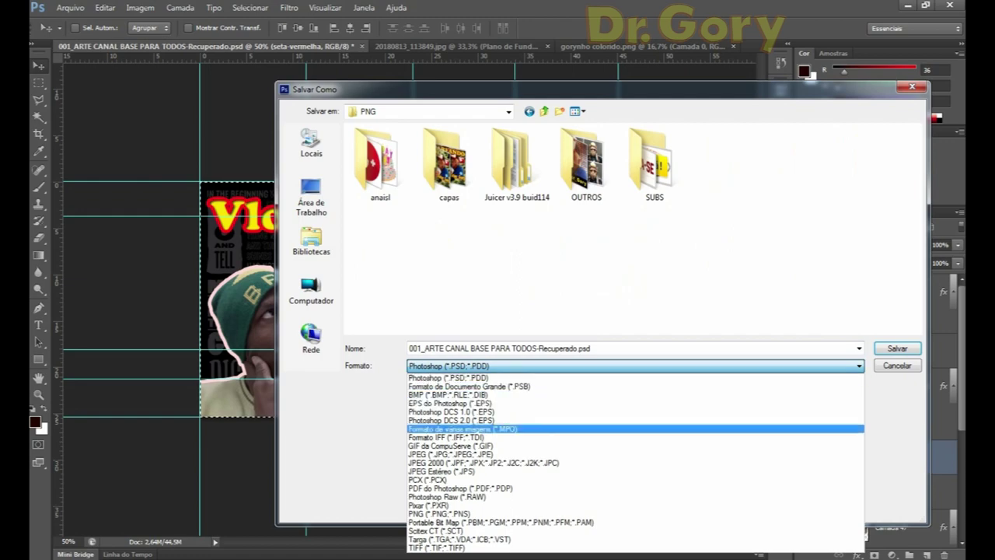
click(437, 514)
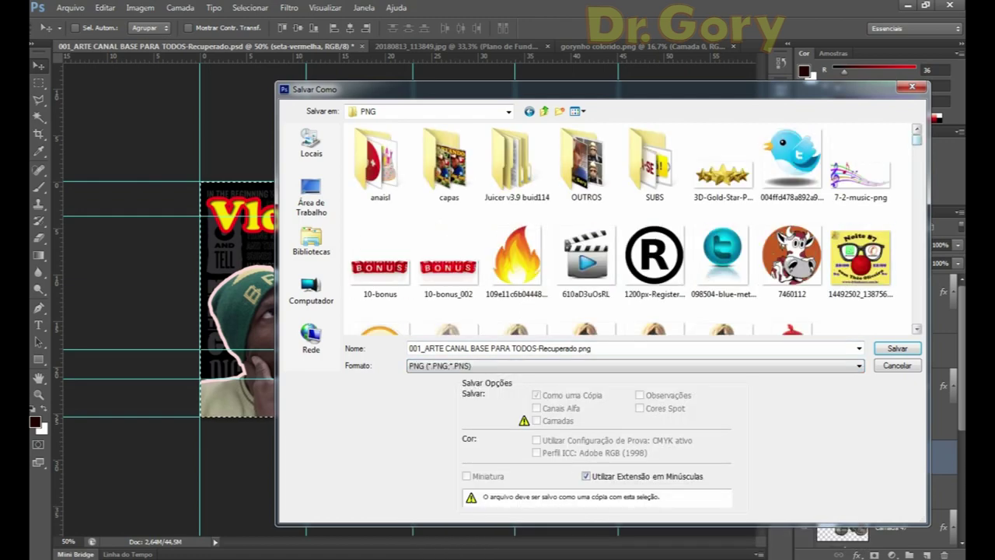
Save as 'CHAMADA CAPA VIDEO FULL HD USE VLOGANDO DE BIKE' with Interlaced PNG option
scroll(636, 229, down, 3)
scroll(636, 229, down, 3)
scroll(636, 230, down, 3)
scroll(636, 229, down, 3)
scroll(636, 229, down, 3)
scroll(636, 229, down, 3)
scroll(636, 229, down, 3)
scroll(636, 230, down, 3)
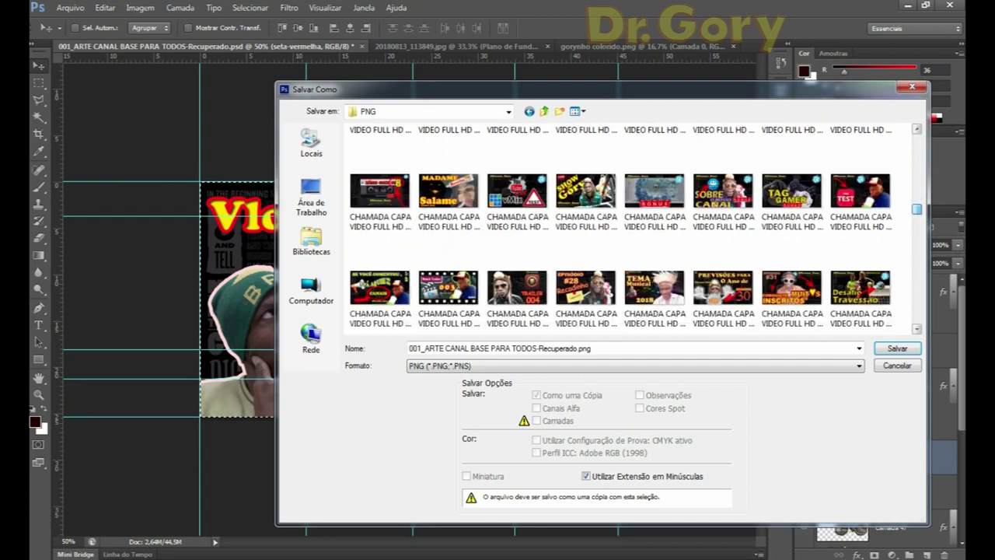
scroll(636, 229, down, 3)
scroll(635, 229, down, 3)
scroll(636, 229, down, 3)
scroll(635, 229, down, 3)
scroll(636, 229, down, 3)
scroll(635, 229, down, 3)
scroll(636, 229, down, 3)
scroll(636, 229, down, 3)
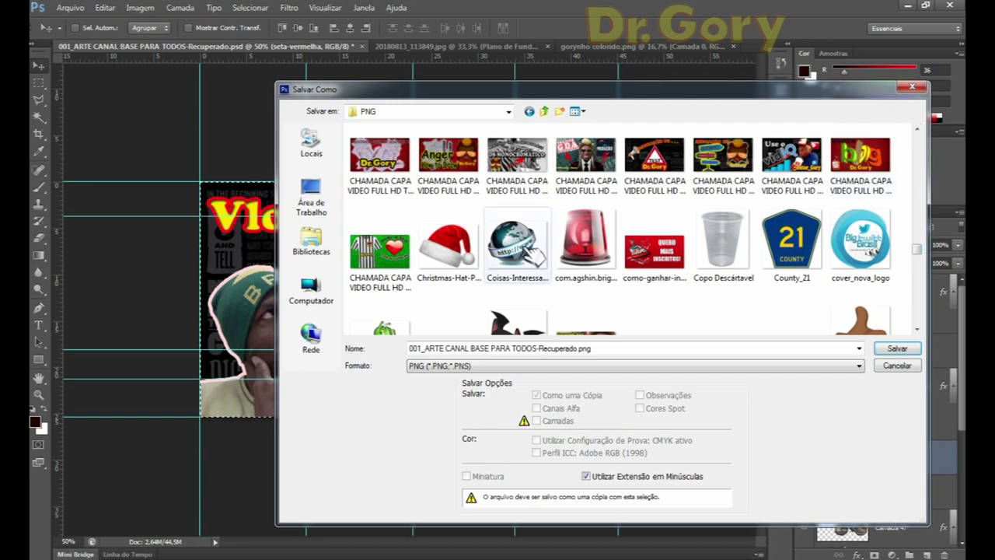
click(380, 245)
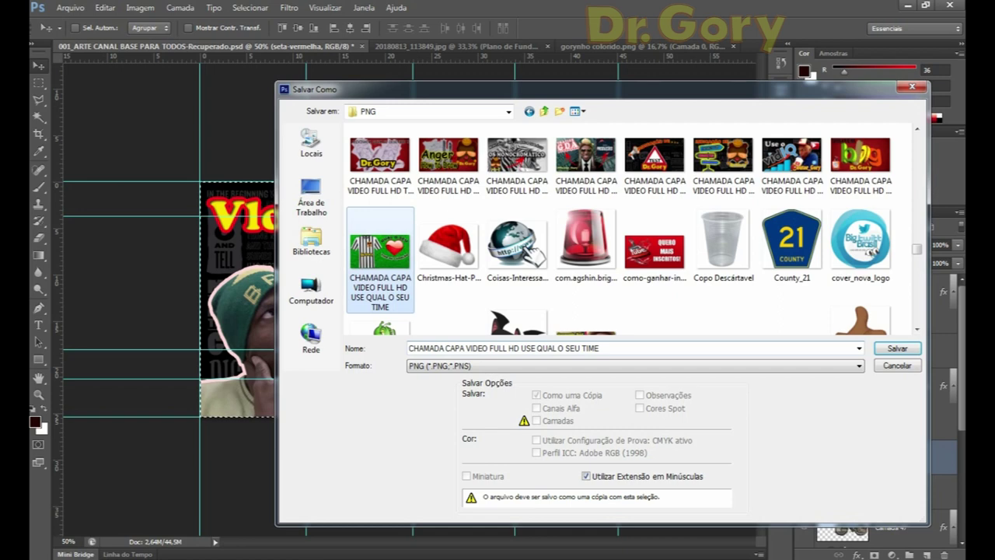
key(Tab)
key(End)
key(ctrl+shift+Left)
key(ctrl+shift+Left)
key(ctrl+shift+Left)
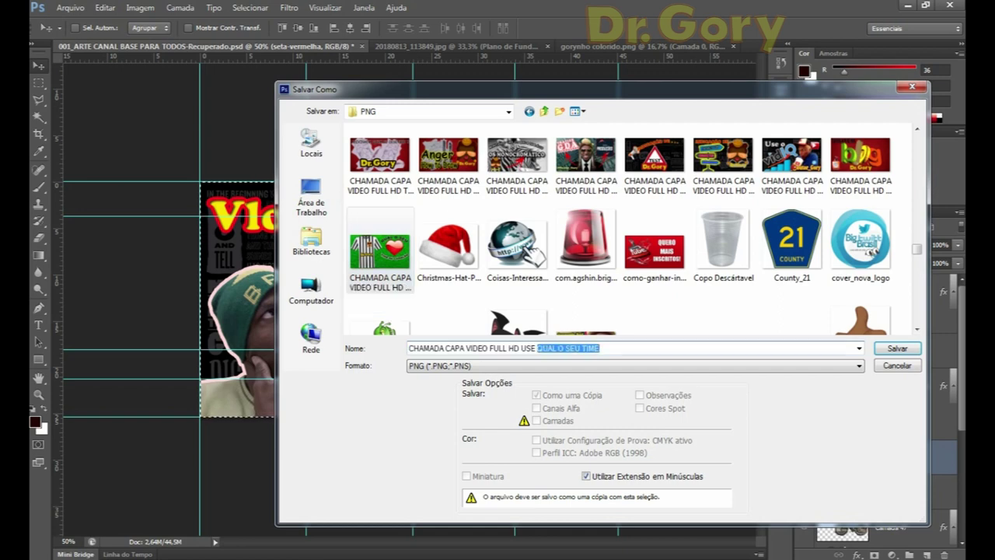
text(VLOGAND)
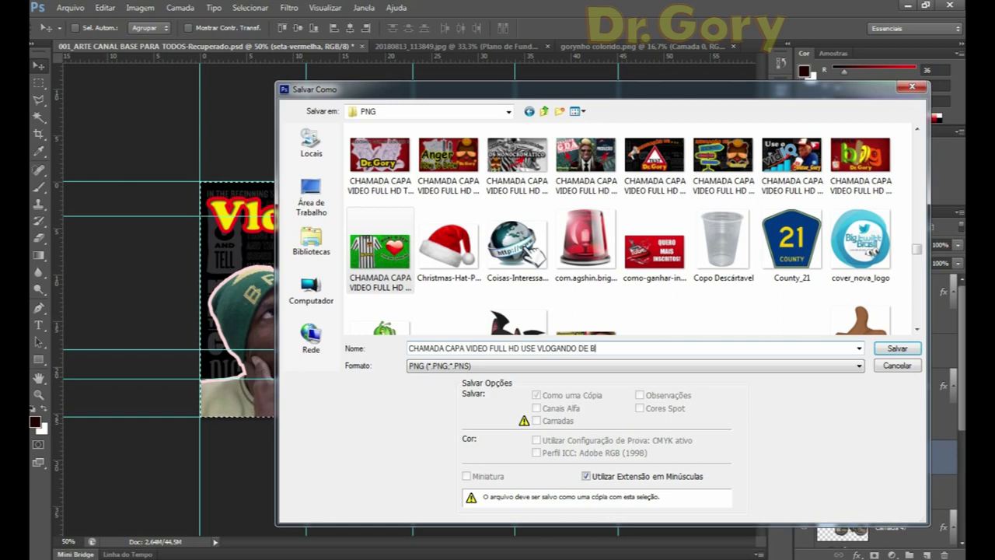
key(Return)
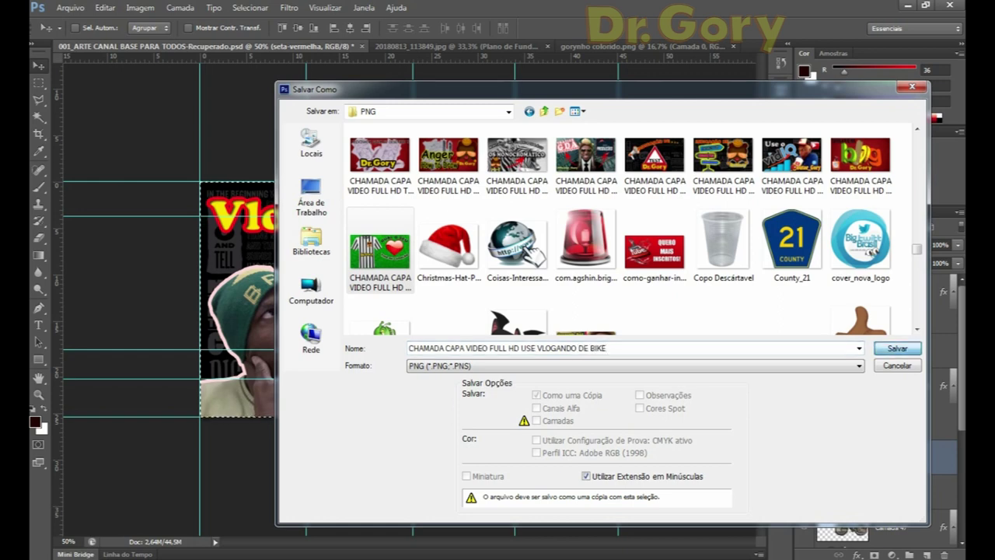
click(431, 243)
key(Return)
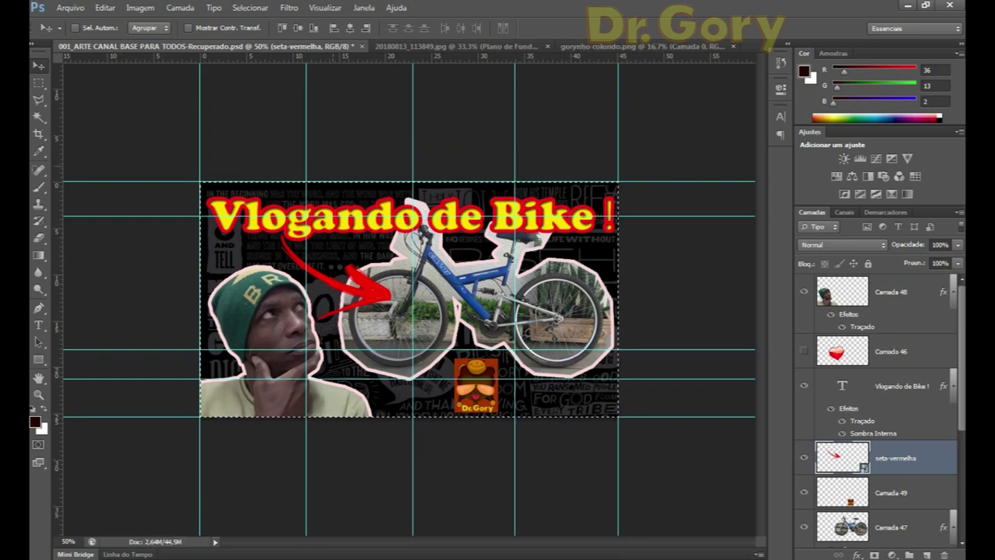
key(alt)
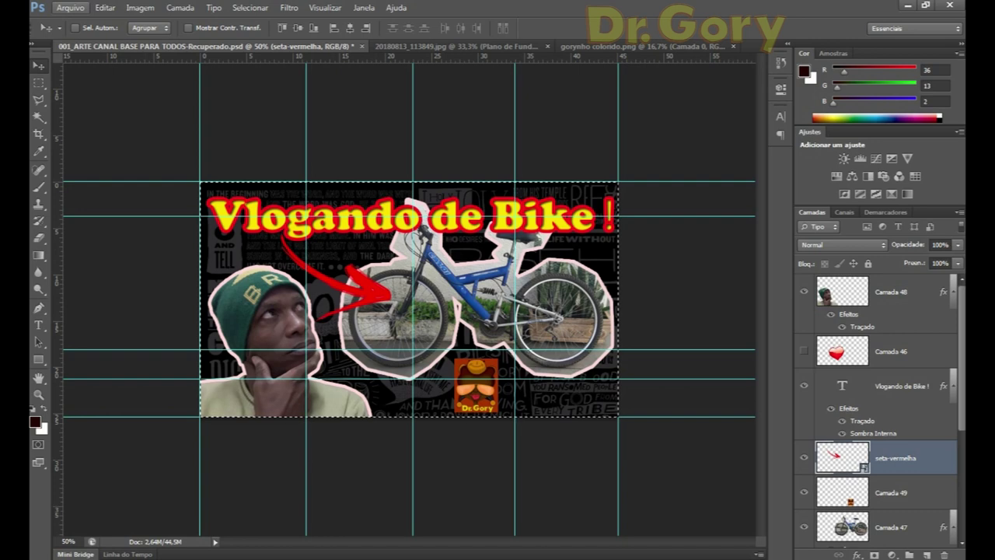
key(alt)
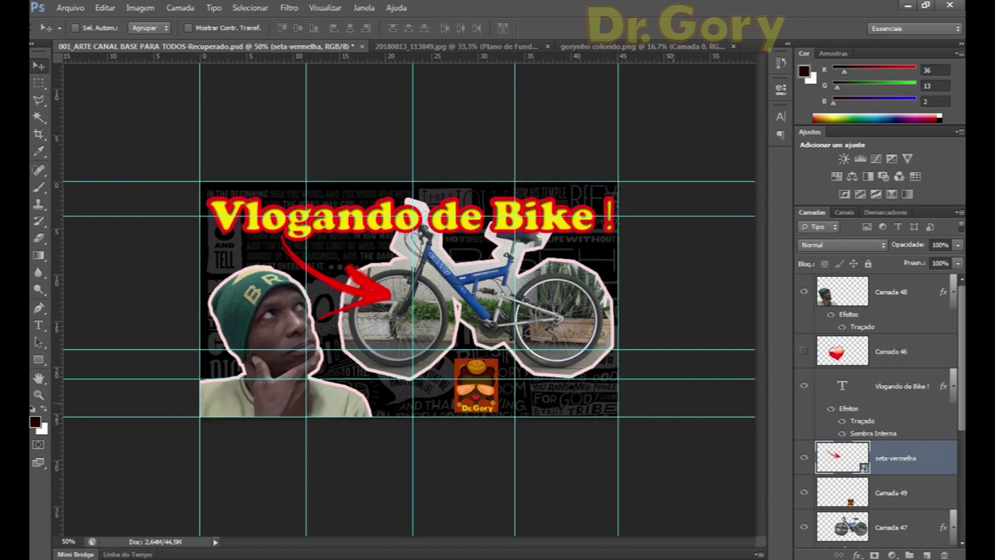
key(ctrl+t)
key(v)
key(Return)
click(886, 292)
scroll(878, 412, down, 5)
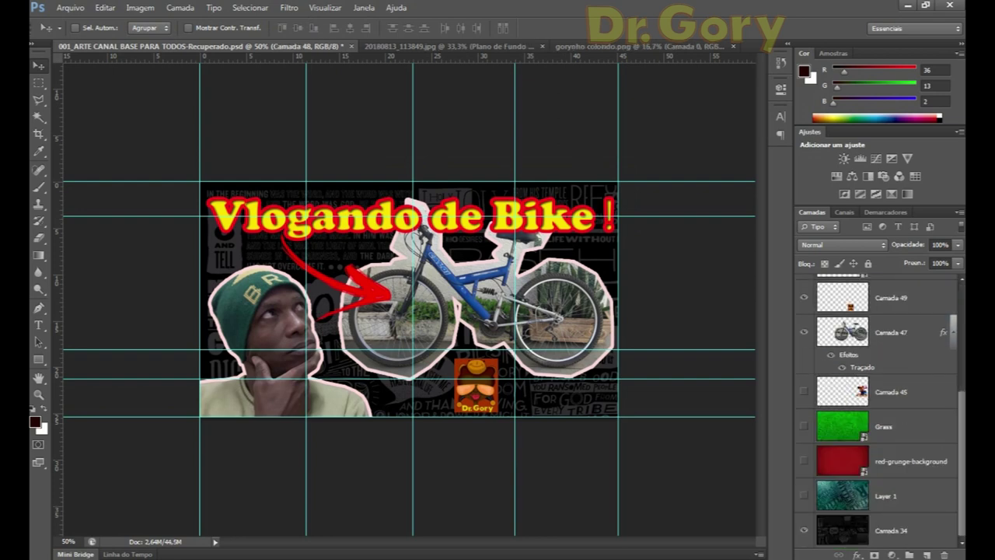
shift+click(886, 530)
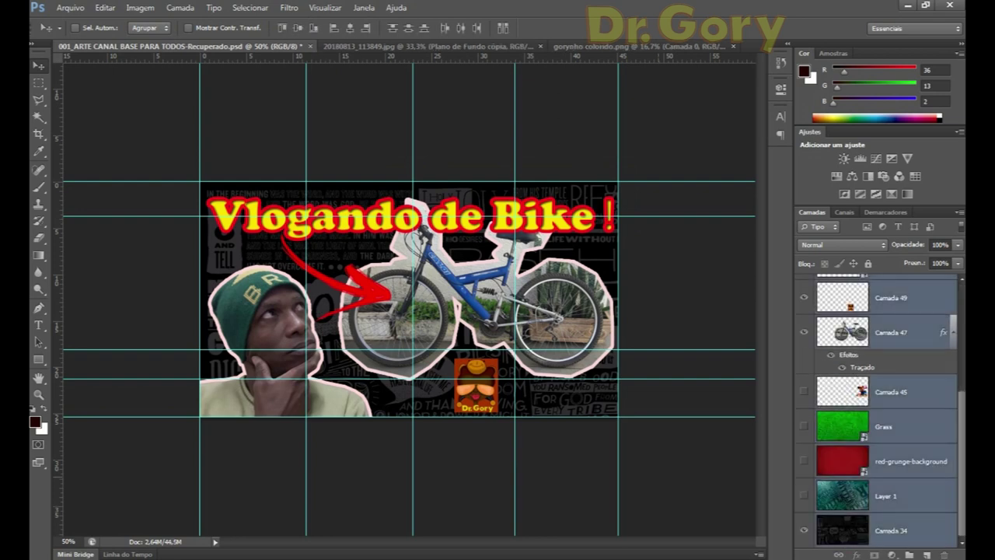
key(ctrl+t)
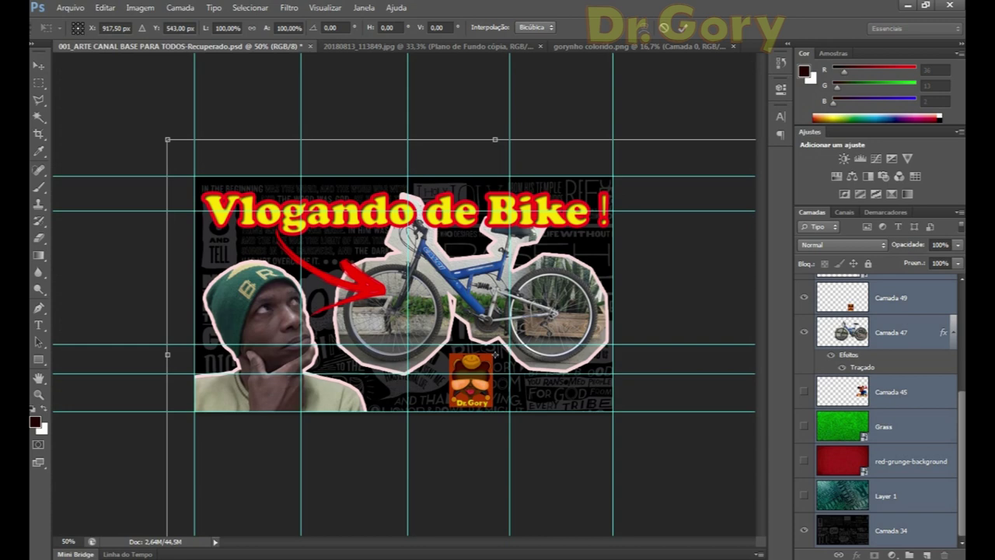
key(Return)
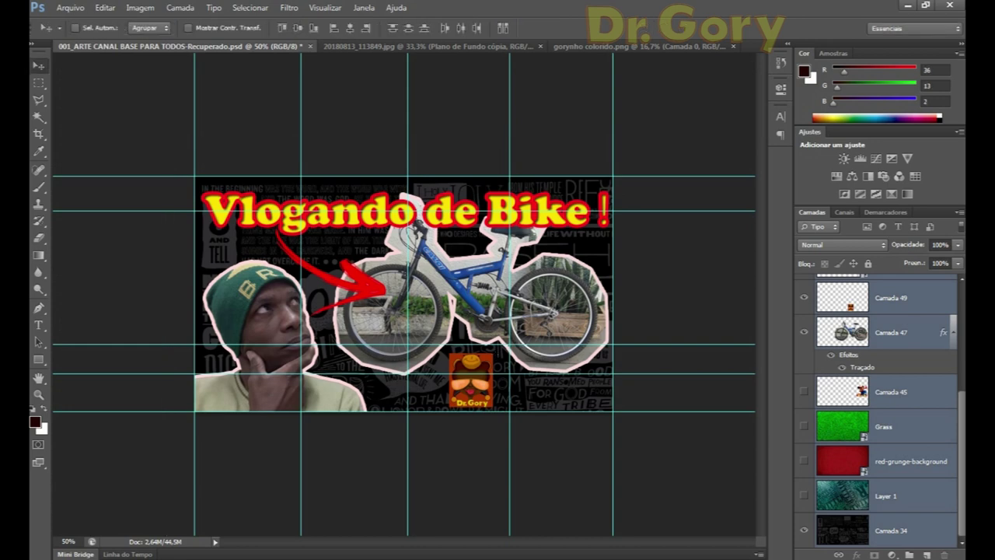
key(ctrl+plus)
key(ctrl+plus)
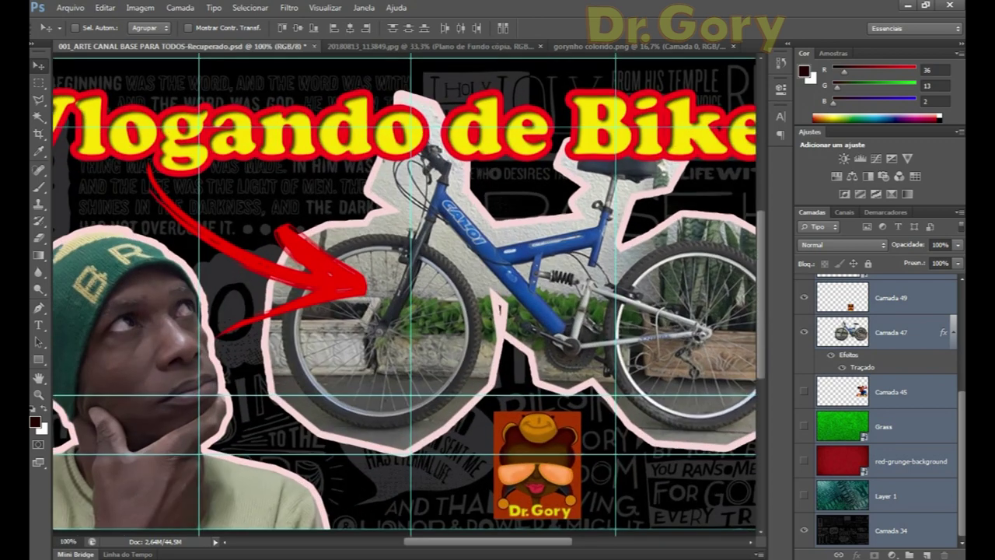
key(ctrl+minus)
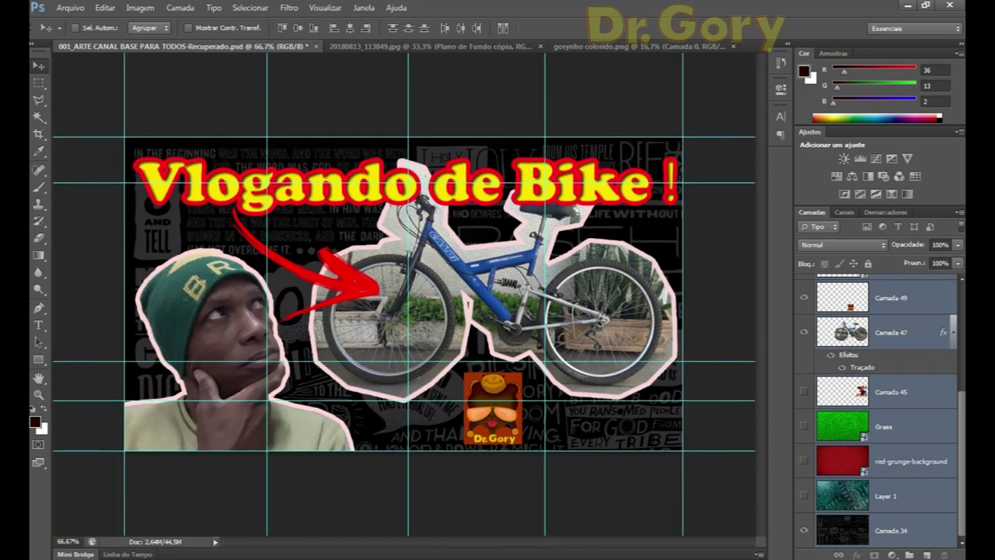